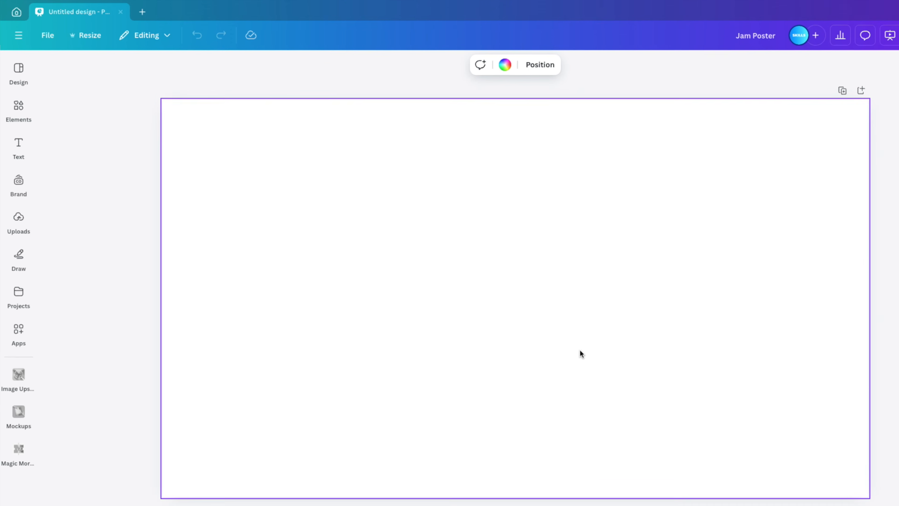
Search the elements library for "farm" and show the full set of photo results.
left_click(26, 145)
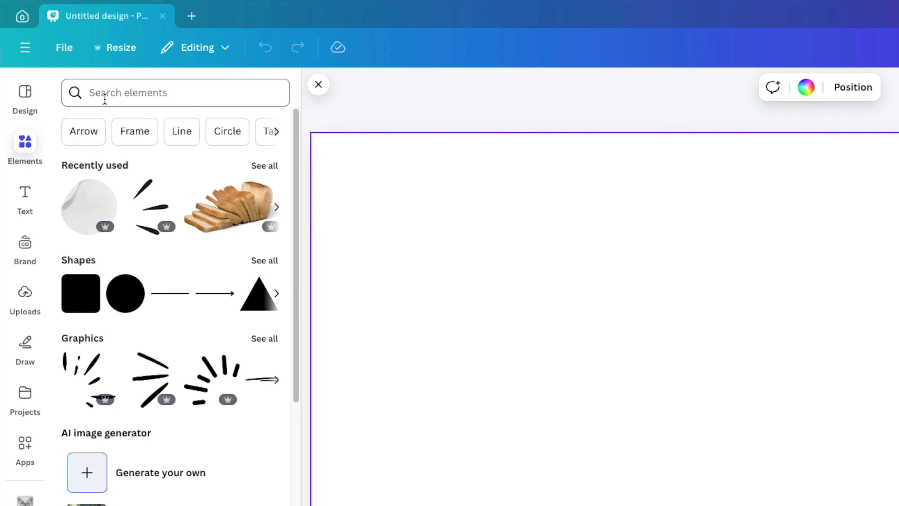
left_click(104, 94)
type("farm")
key("Return")
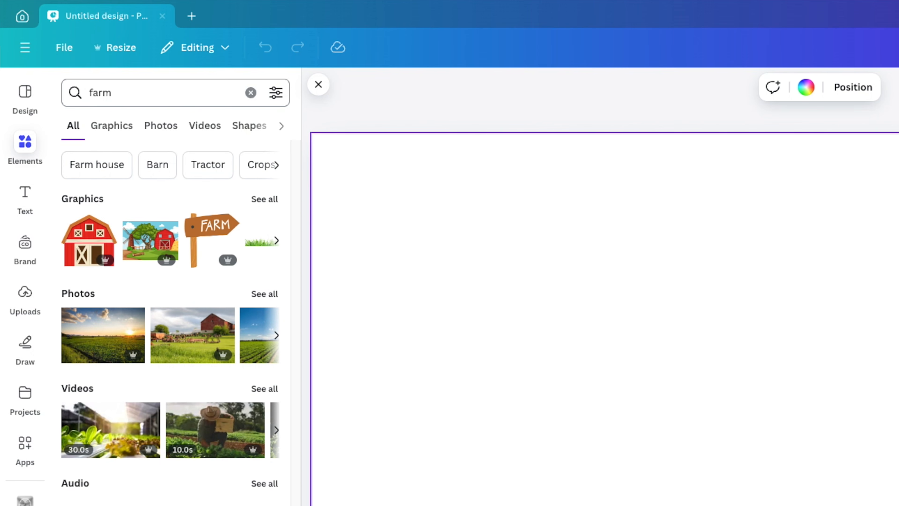
left_click(261, 294)
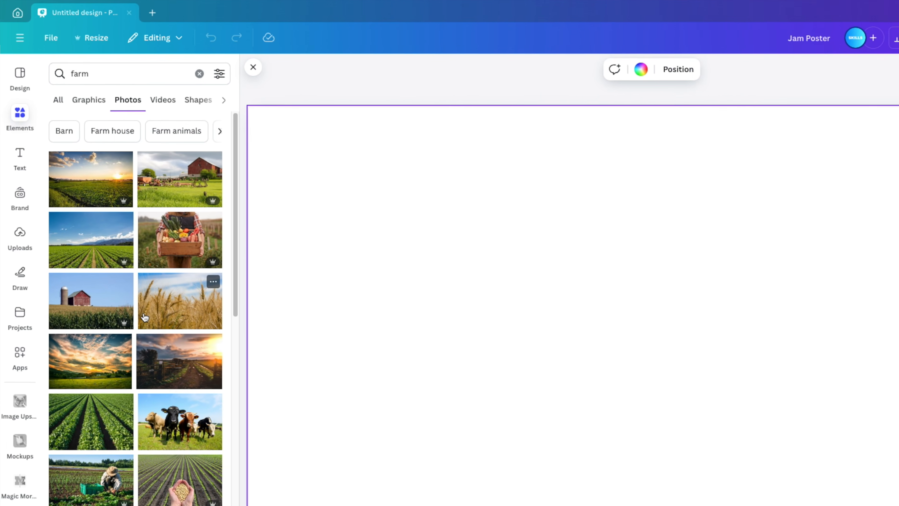
Add the photo of green rolling hills with blue mountains and scale it to cover the whole page.
scroll(182, 400, "down", 1)
scroll(122, 268, "down", 4)
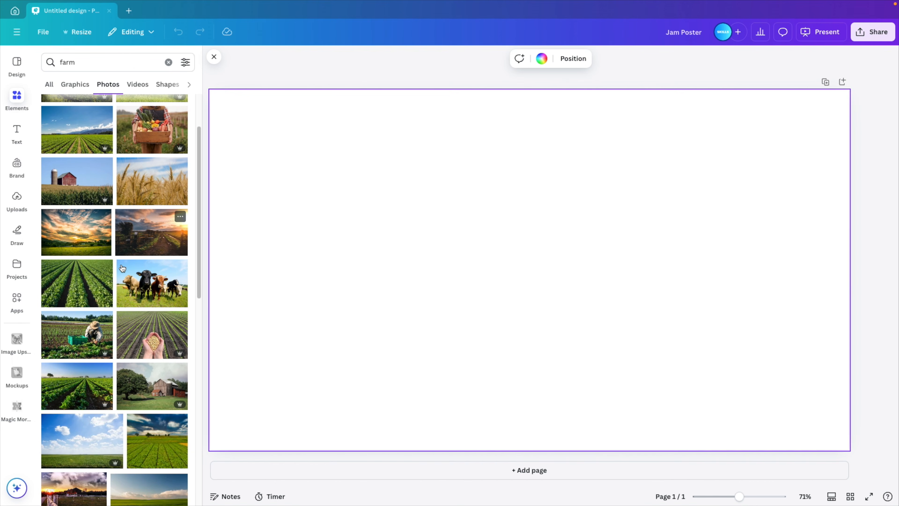
scroll(121, 266, "down", 1)
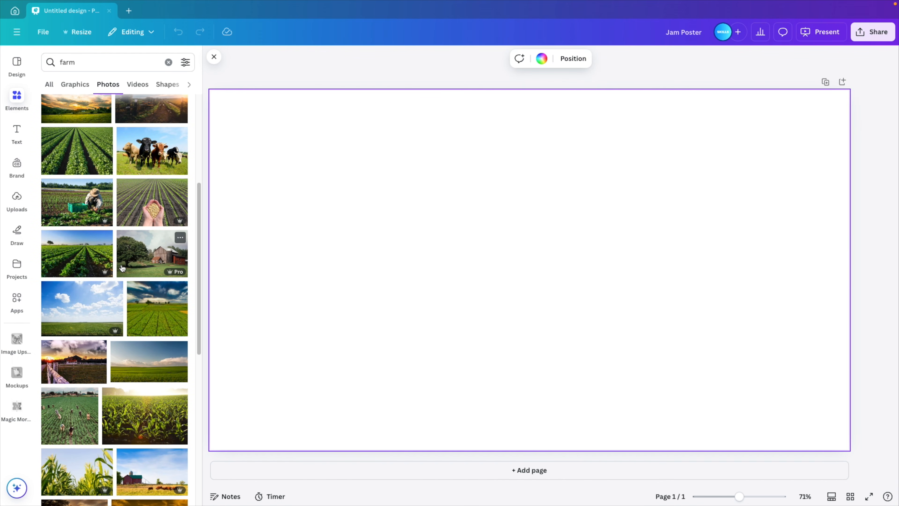
scroll(123, 268, "down", 8)
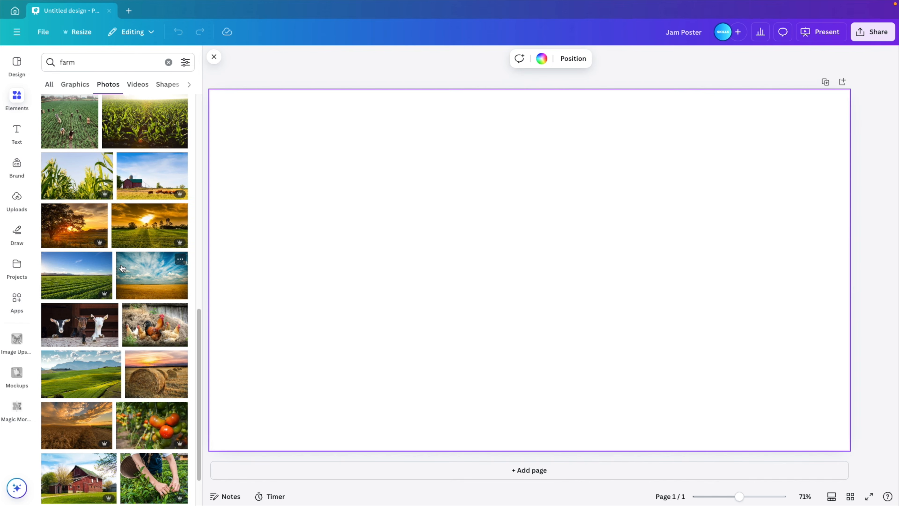
scroll(122, 268, "down", 1)
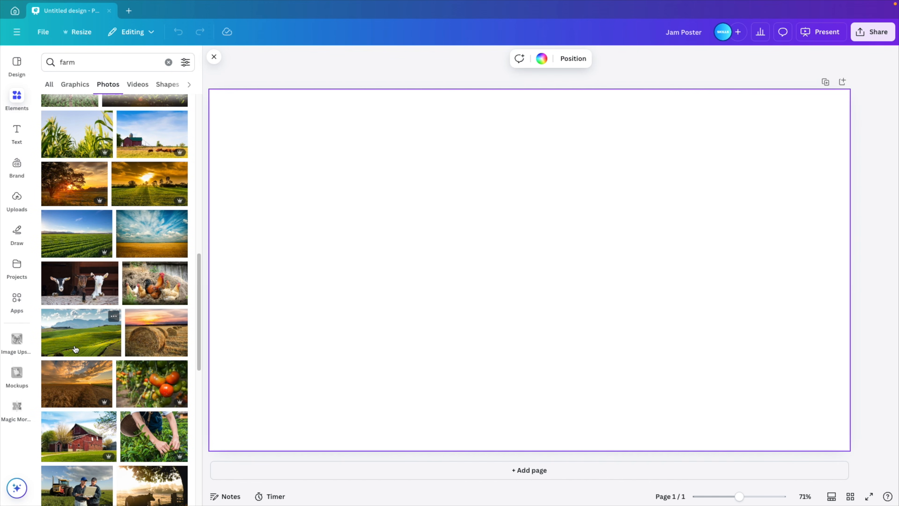
left_click(76, 349)
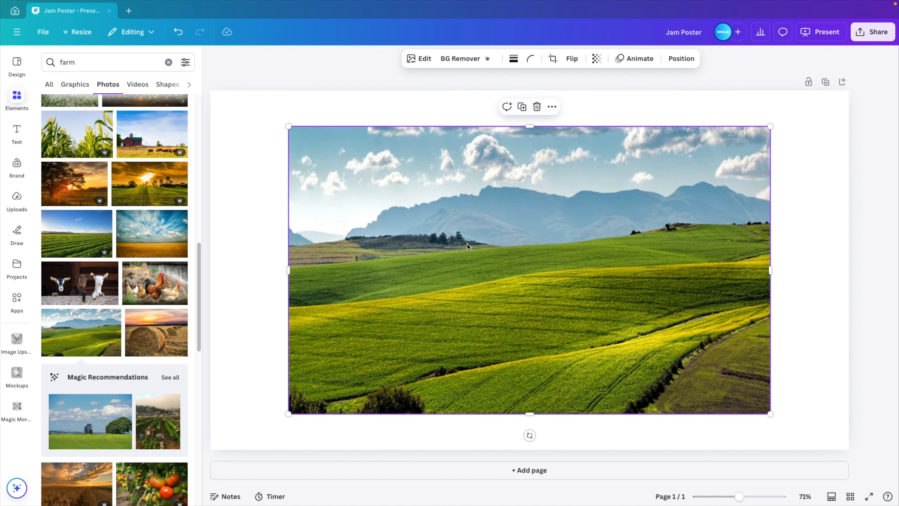
left_click_drag(467, 247, 389, 211)
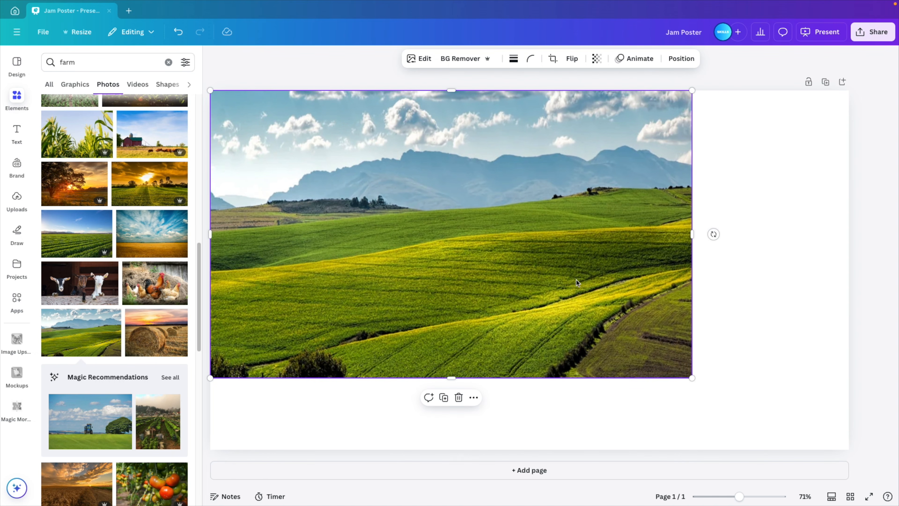
mouse_move(692, 378)
left_mouse_down()
mouse_move(851, 467)
mouse_move(696, 356)
mouse_move(696, 371)
left_mouse_up()
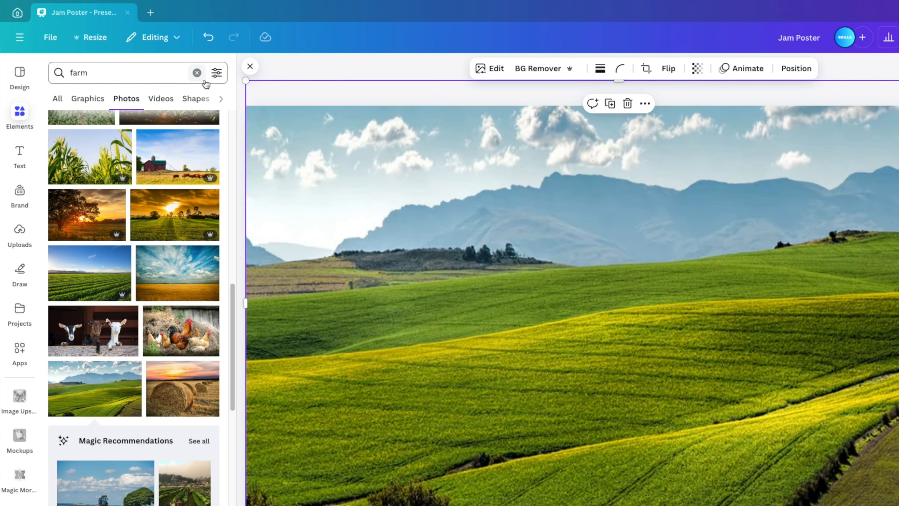
Search the photos for "wood table" and add the light wooden table with the plain pale background.
left_click(169, 62)
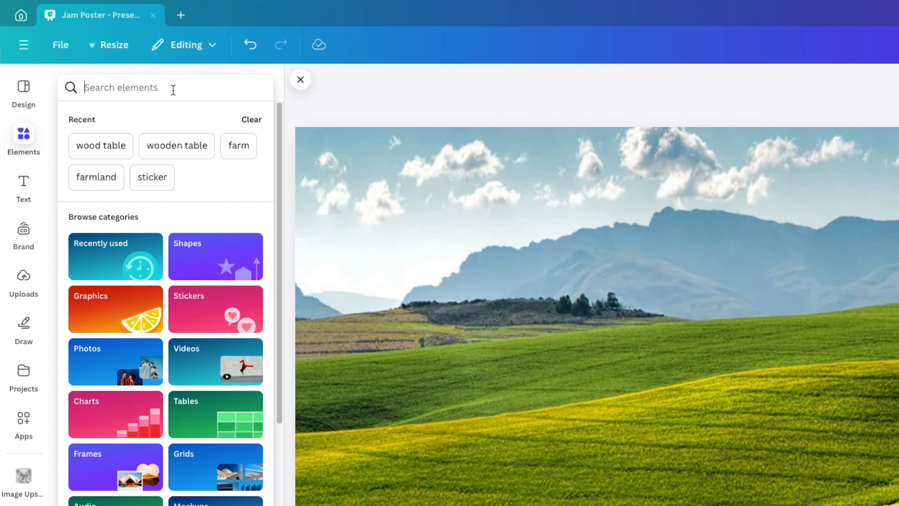
type("wood table")
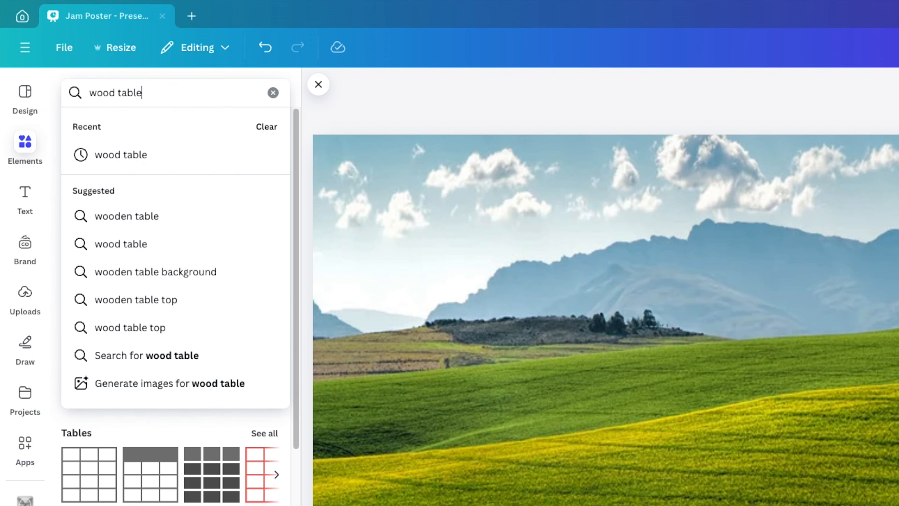
key("Return")
left_click(262, 197)
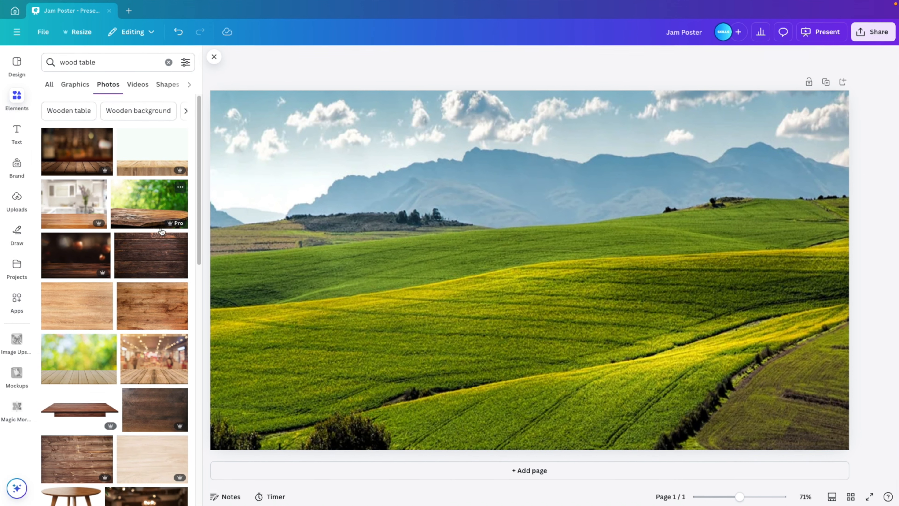
left_click(151, 161)
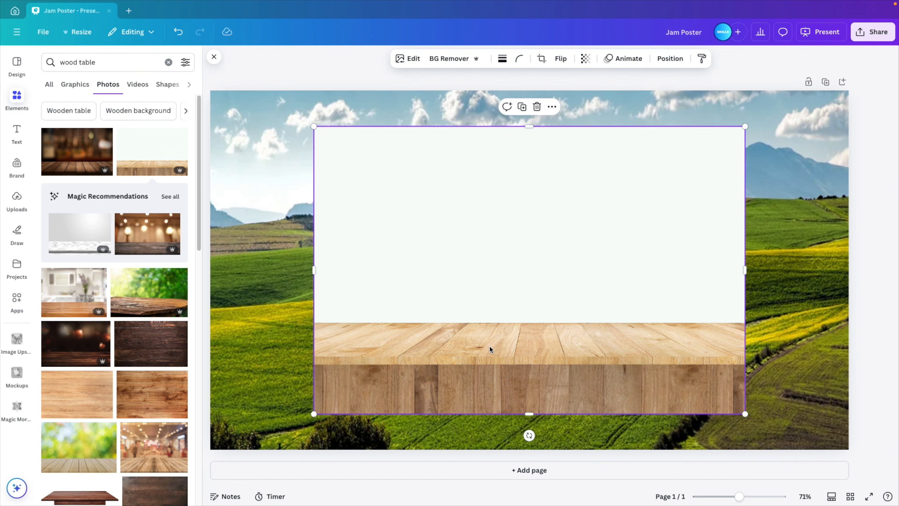
Align the table photo to the page's lower edge, enlarge it to full page width, and remove its background.
left_click_drag(554, 345, 451, 381)
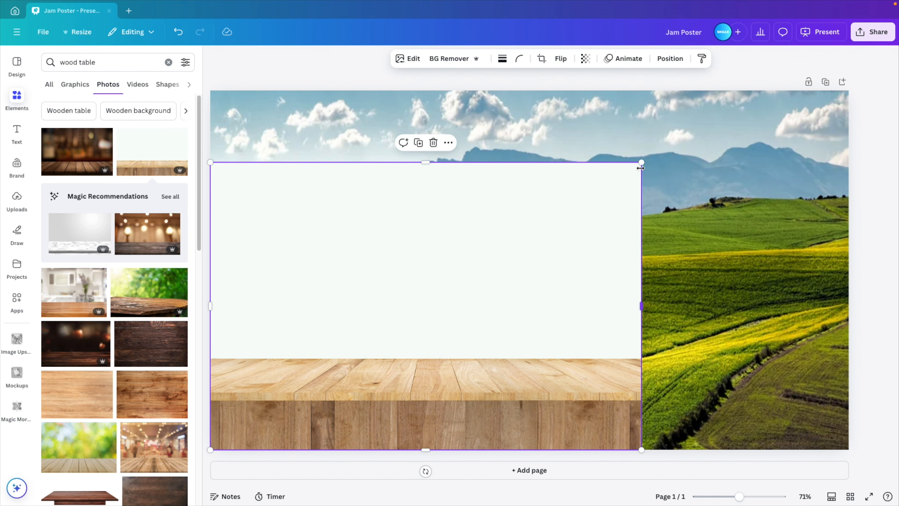
left_click_drag(641, 159, 877, 74)
left_click(447, 59)
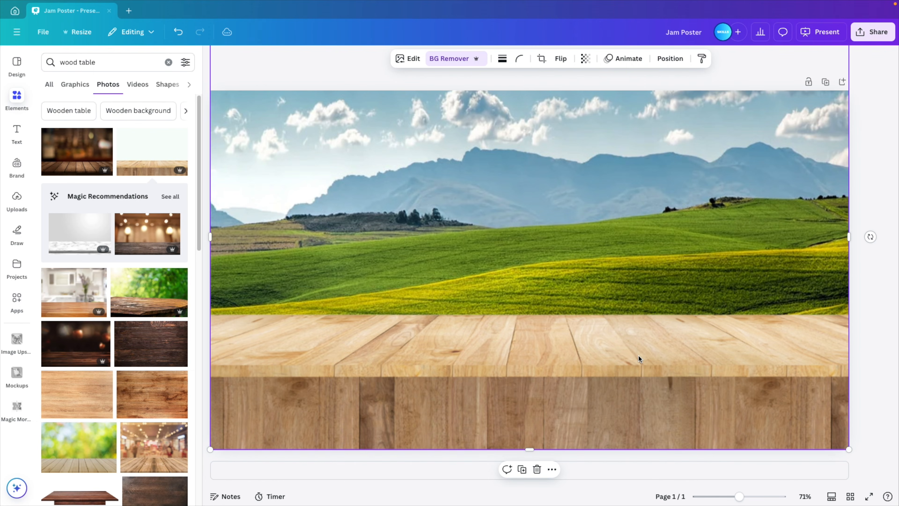
Crop away the empty area above the tabletop and lower the table so its base extends past the page's lower edge.
scroll(638, 355, "down", 3)
left_click_drag(728, 497, 730, 497)
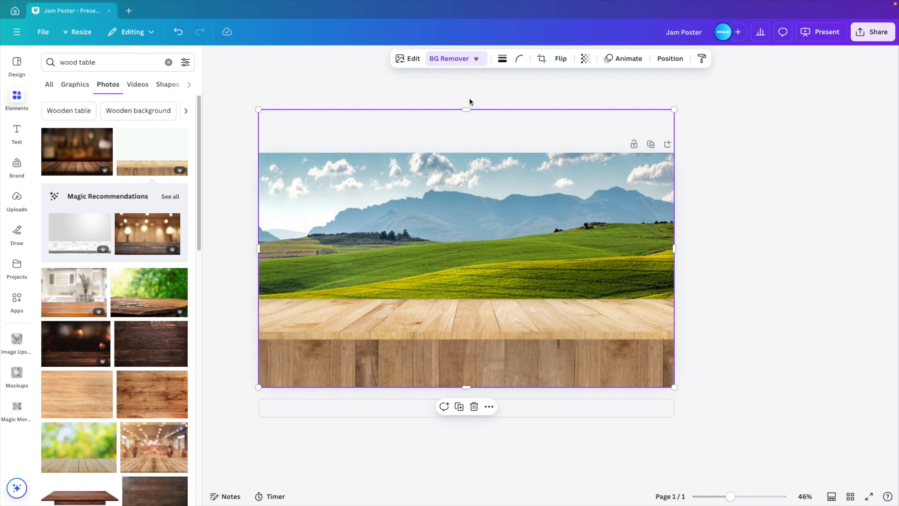
left_click_drag(469, 132, 472, 350)
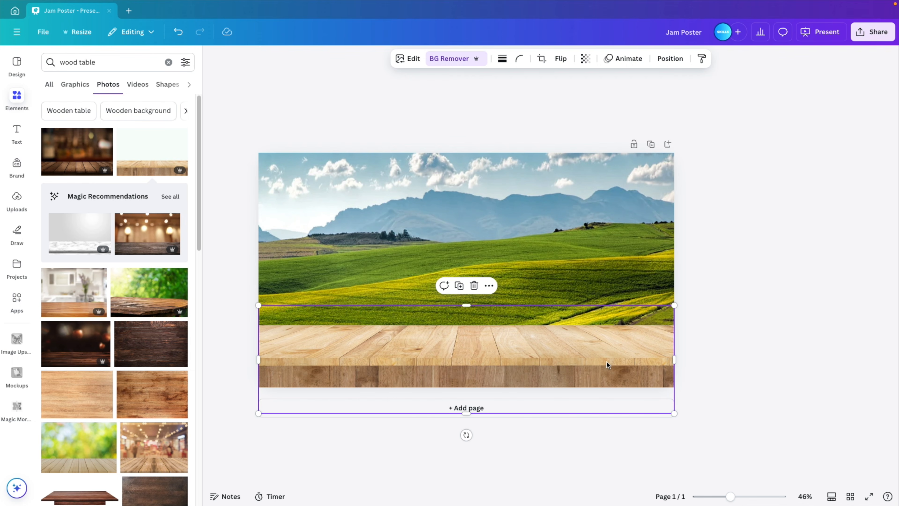
left_click(696, 333)
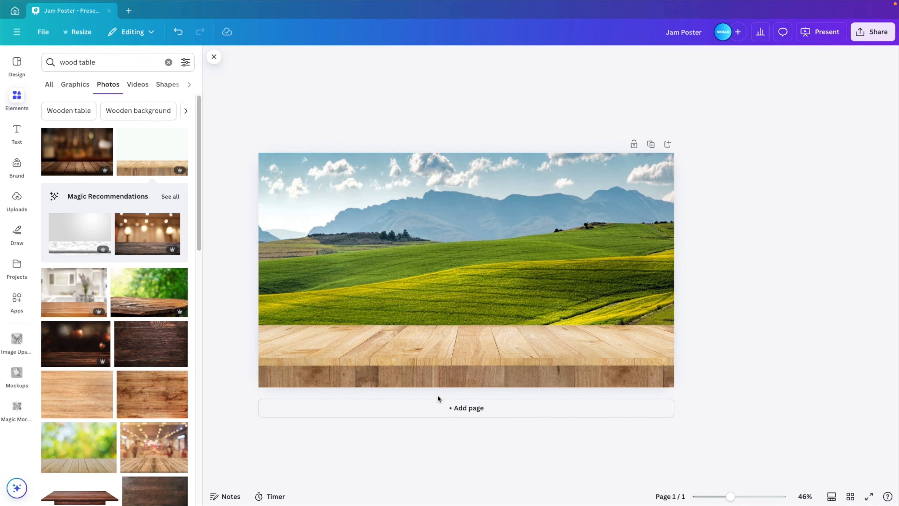
Warm up the wooden table image by setting its white balance temperature to 41.
left_click(469, 361)
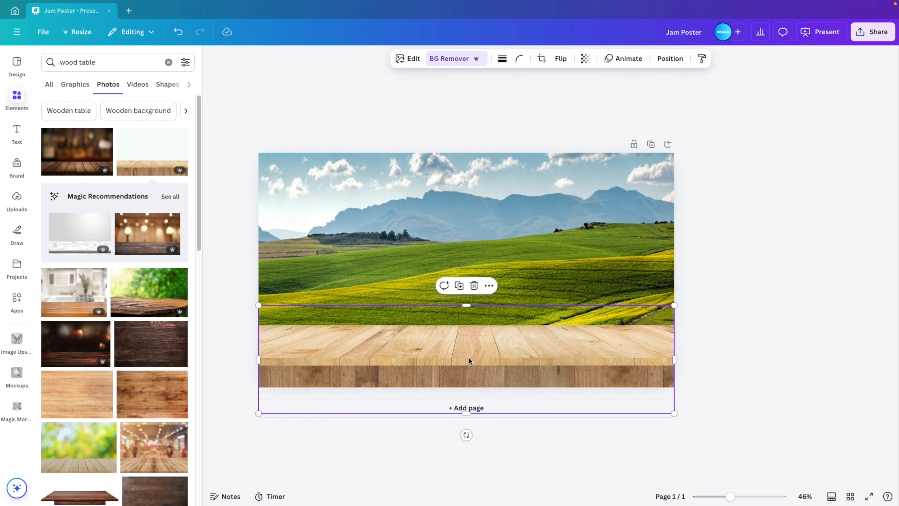
left_click(420, 65)
left_click(100, 87)
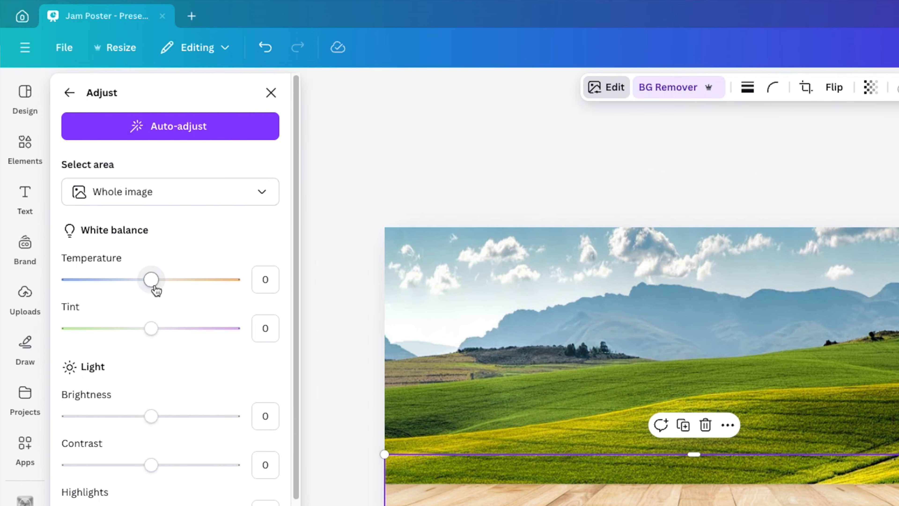
left_click_drag(143, 265, 185, 283)
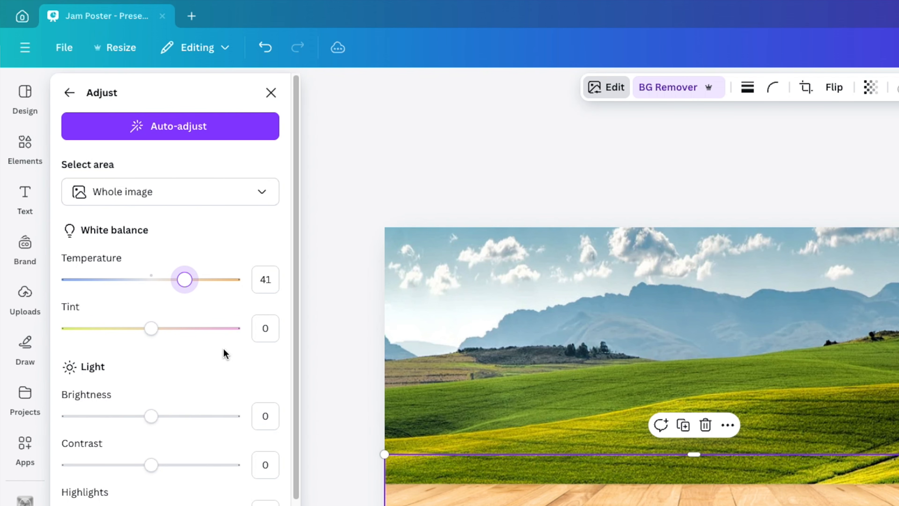
Adjust the table's orange tones with color edit: hue -6, saturation 12 and brightness -52.
scroll(152, 466, "down", 10)
left_click(112, 474)
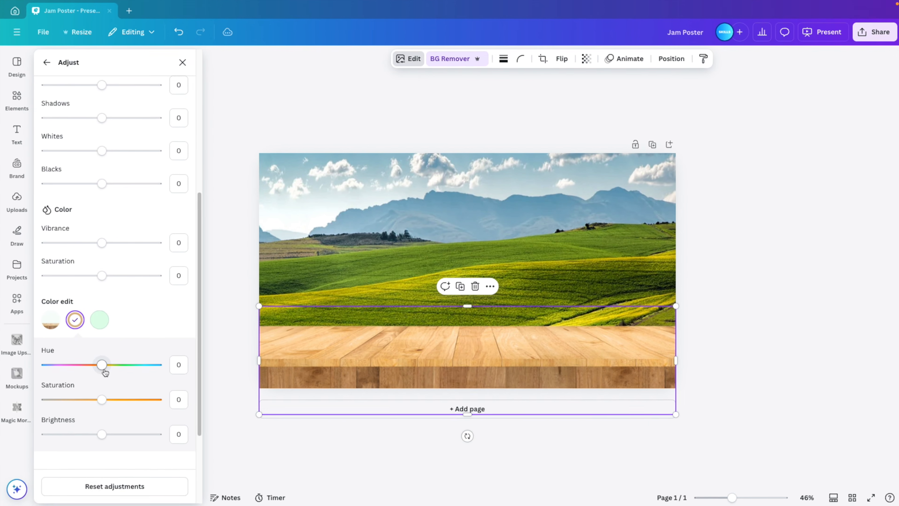
left_click_drag(102, 399, 109, 399)
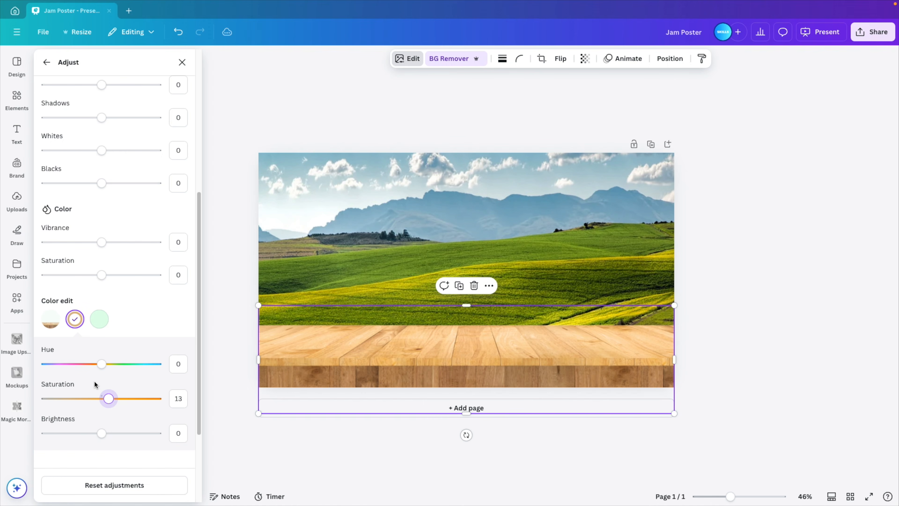
left_click_drag(101, 364, 98, 365)
left_click_drag(107, 397, 107, 398)
left_click_drag(102, 433, 73, 436)
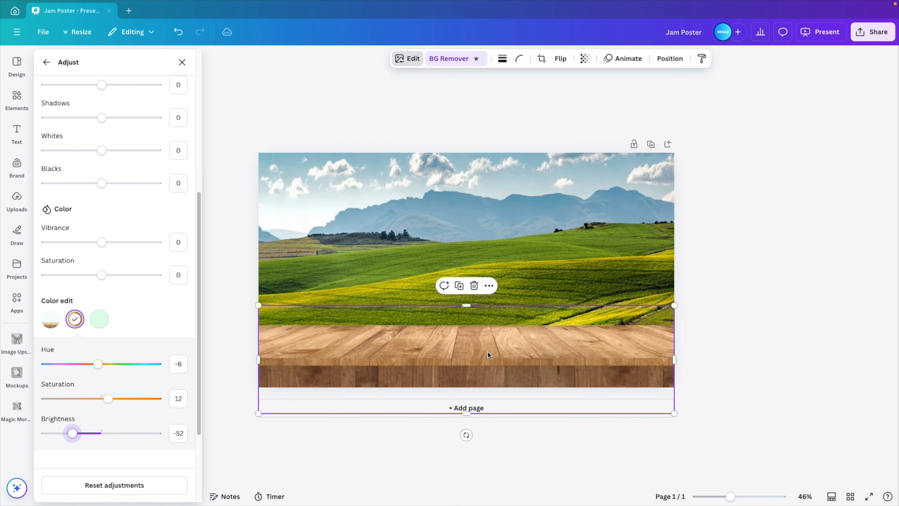
Nudge the wooden table slightly lower on the page and deselect it.
left_click_drag(477, 352, 478, 351)
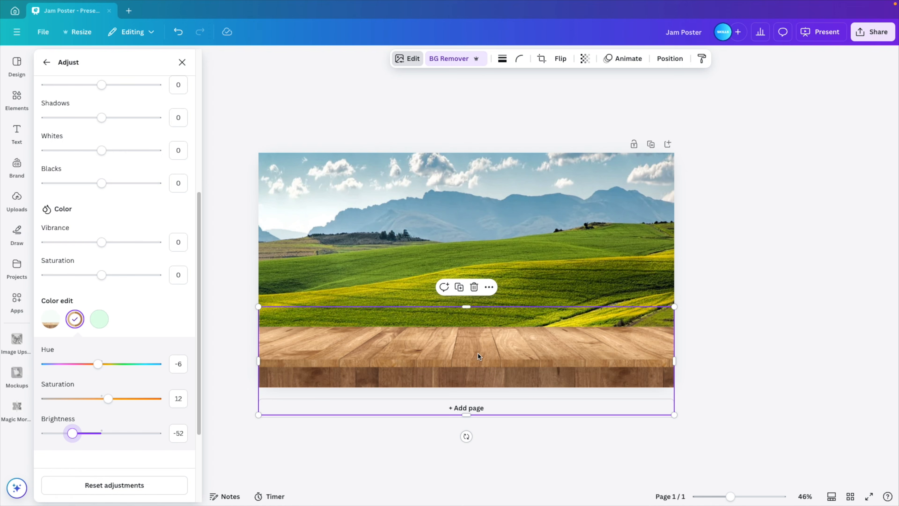
left_click(780, 293)
left_click(731, 273)
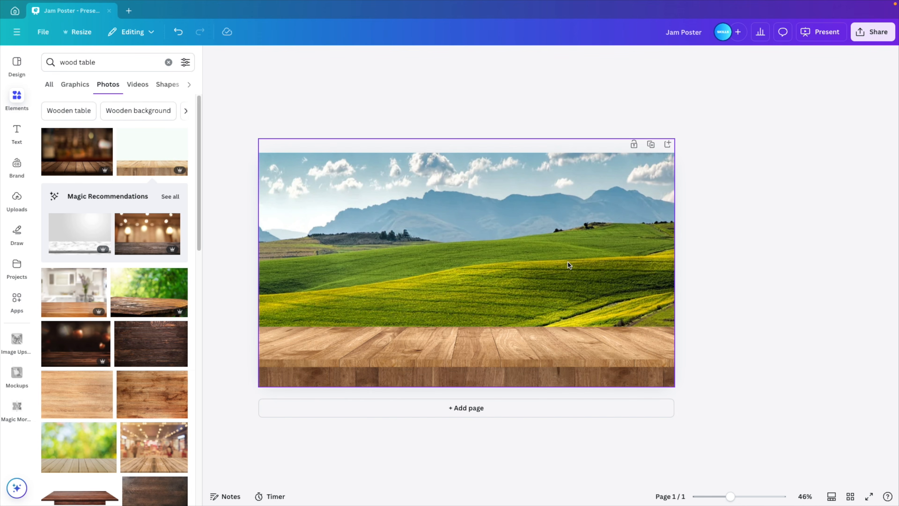
Apply a whole-image blur with intensity 11 to the landscape background photo.
left_click(569, 252)
left_click(407, 59)
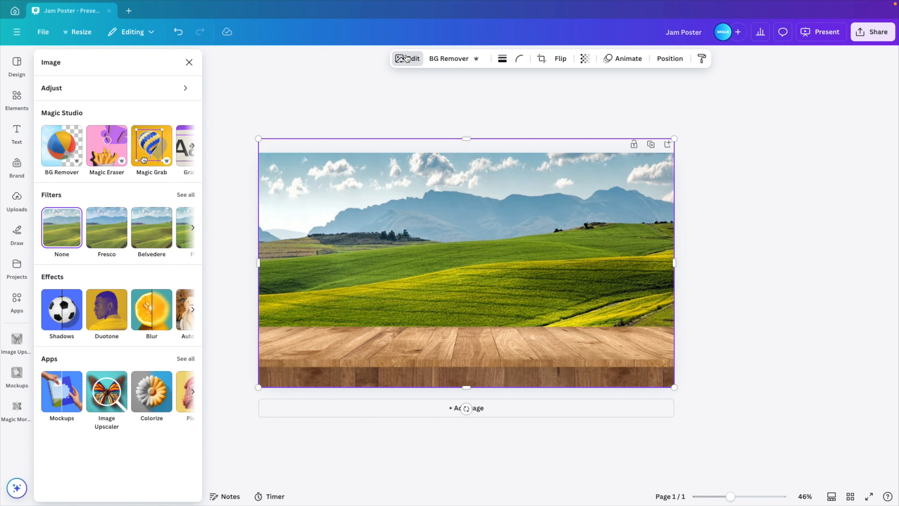
left_click(148, 322)
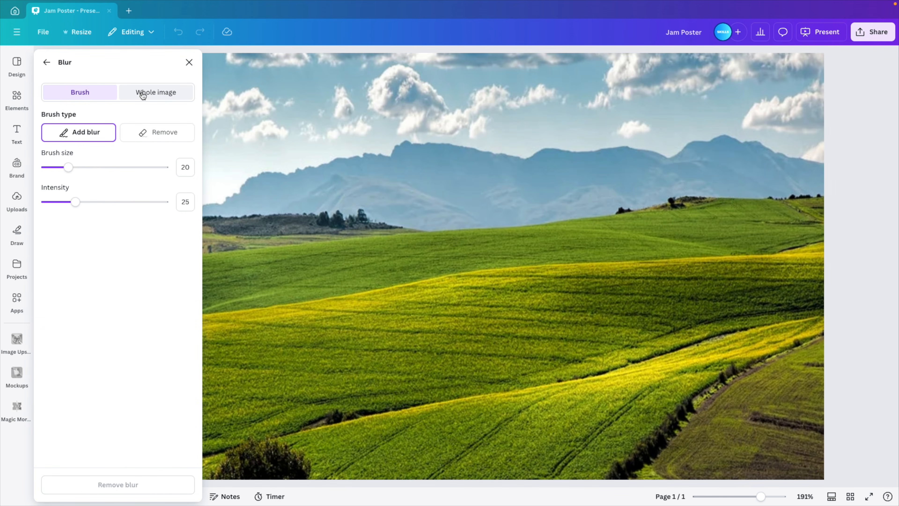
left_click(143, 94)
mouse_move(48, 137)
left_mouse_down()
mouse_move(77, 139)
mouse_move(58, 139)
left_mouse_up()
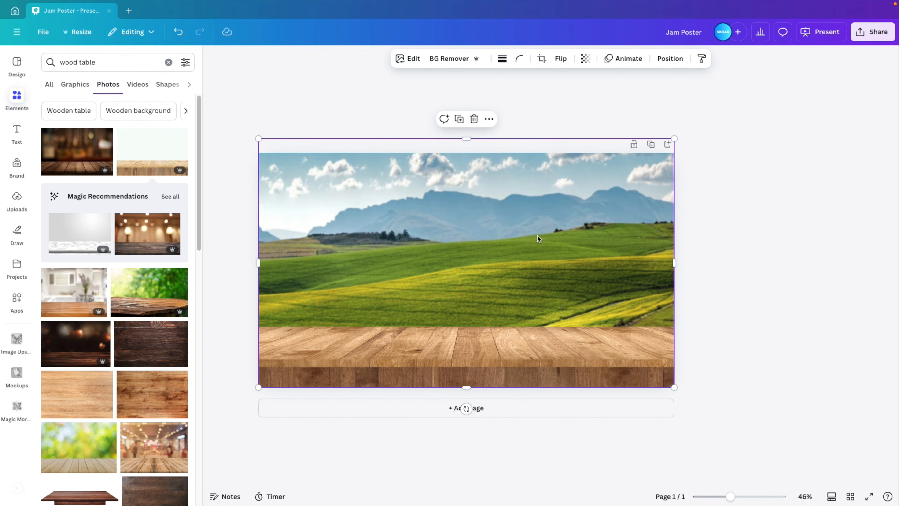
Increase the intensity of the landscape photo's whole-image blur.
left_click(414, 60)
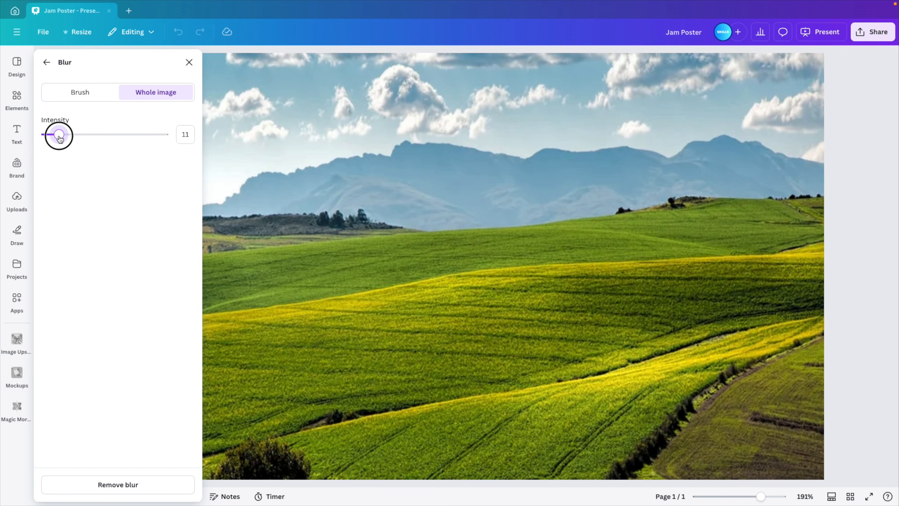
left_click_drag(58, 134, 67, 134)
left_click(40, 62)
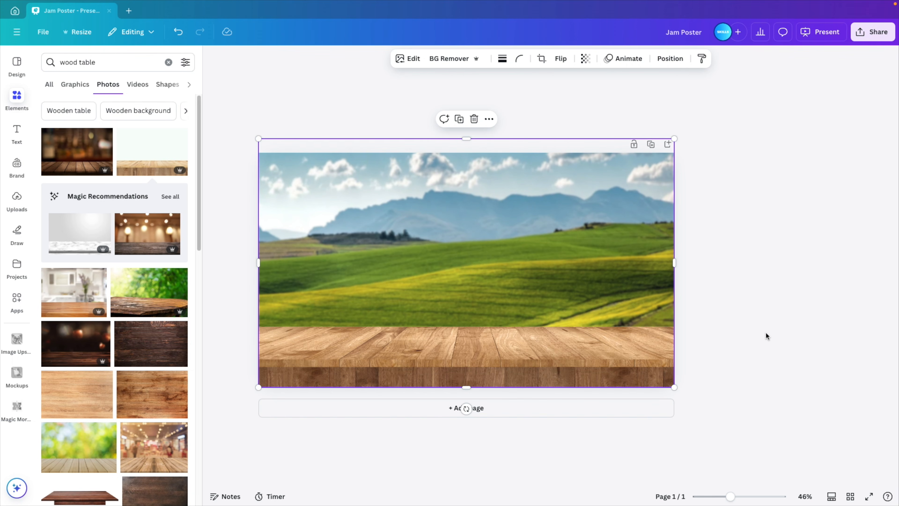
Search photos for "jam" and add the round orange jam jar with the burlap-covered lid to the page.
left_click(100, 63)
type("jam")
key("Return")
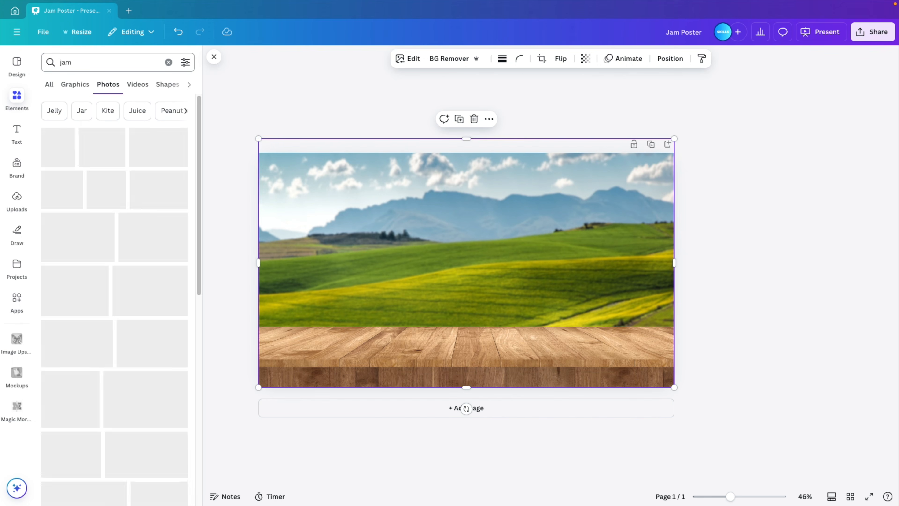
scroll(154, 266, "down", 2)
scroll(154, 266, "down", 4)
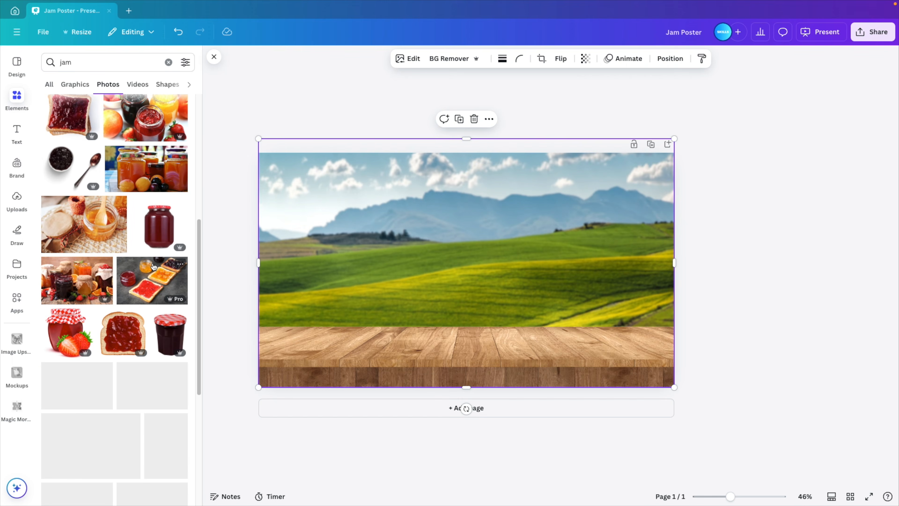
scroll(142, 310, "down", 2)
scroll(142, 310, "down", 3)
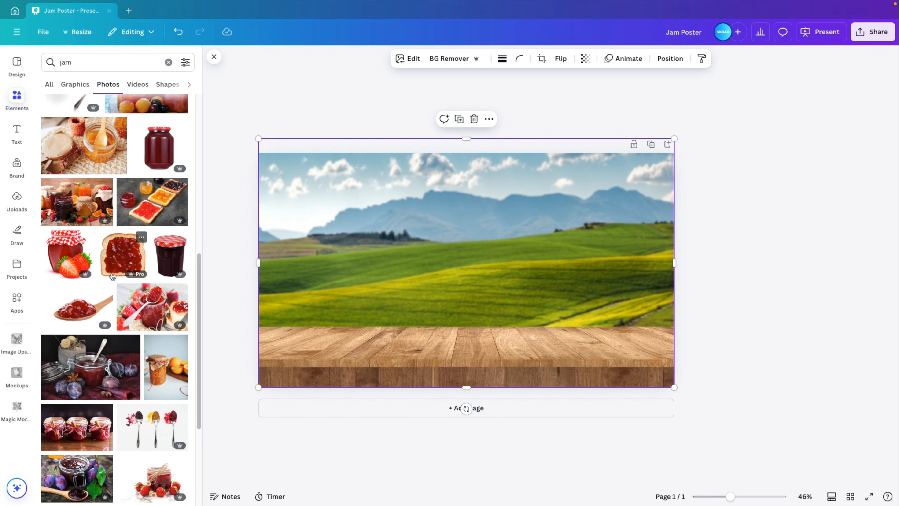
scroll(112, 276, "down", 10)
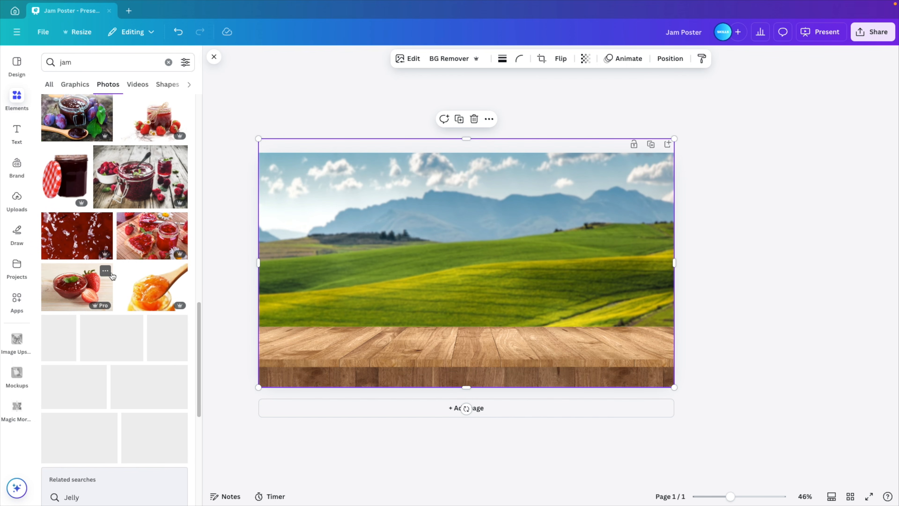
scroll(112, 275, "down", 2)
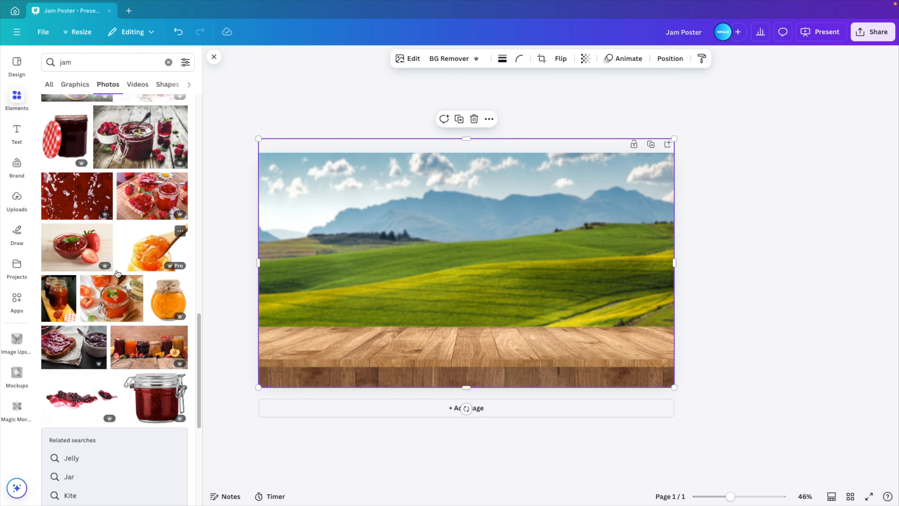
left_click(162, 301)
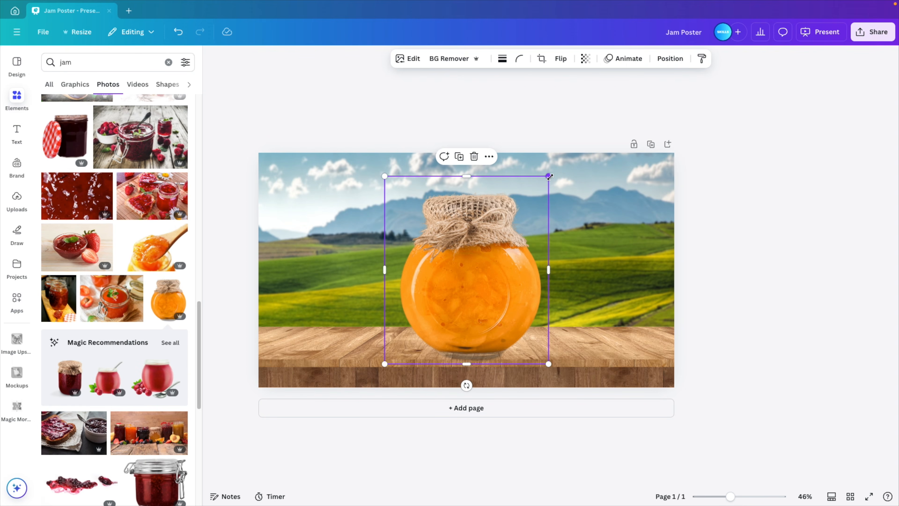
Scale the jam jar down and stand it on the wooden table near the page's horizontal center.
left_click_drag(549, 177, 520, 208)
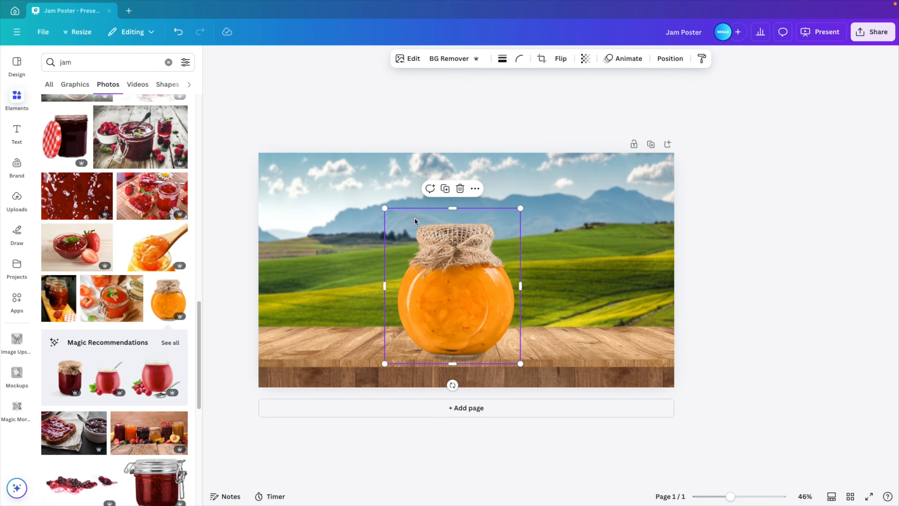
left_click_drag(520, 208, 493, 245)
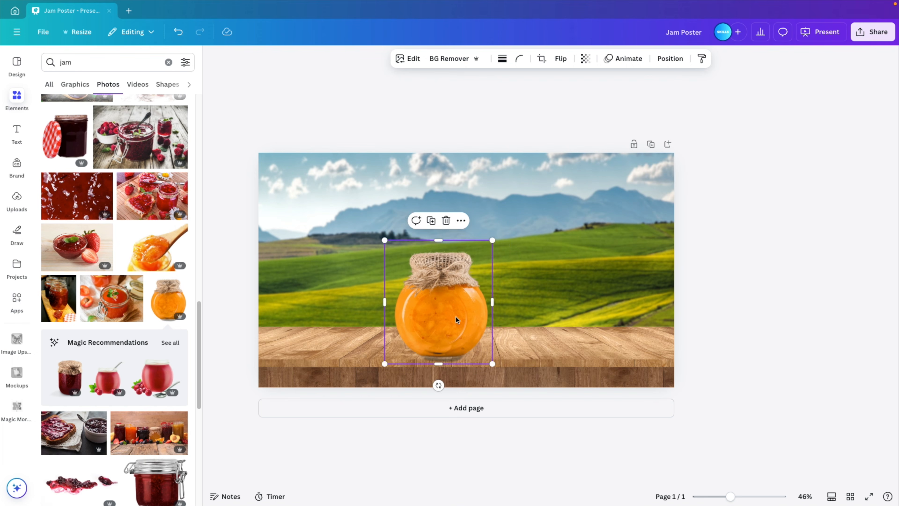
left_click_drag(456, 316, 476, 304)
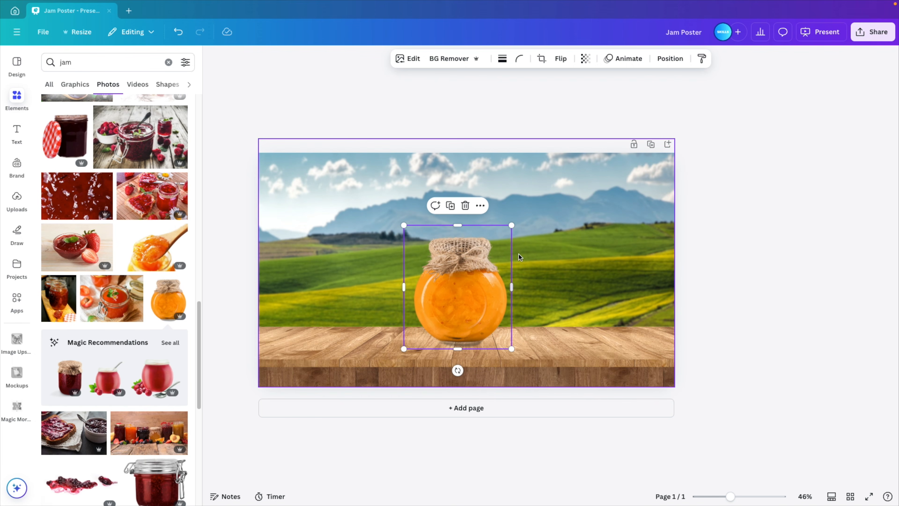
left_click_drag(486, 269, 483, 277)
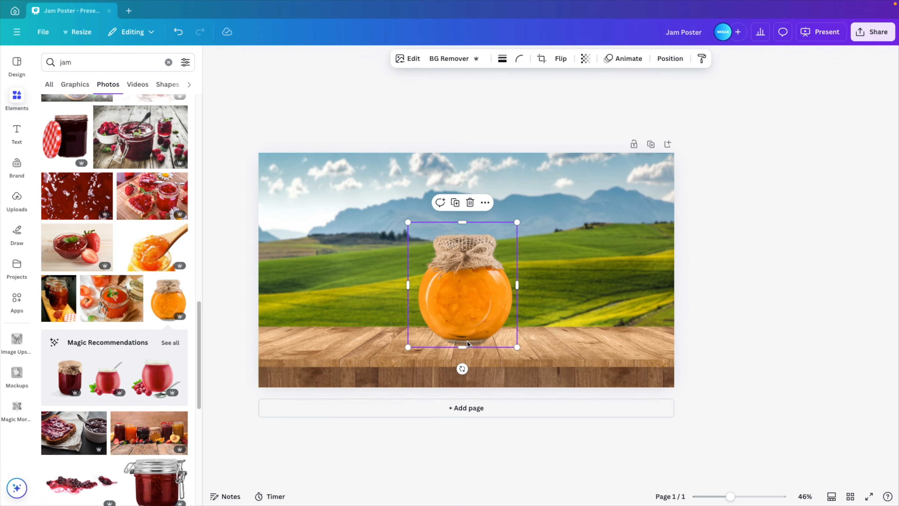
left_click(765, 366)
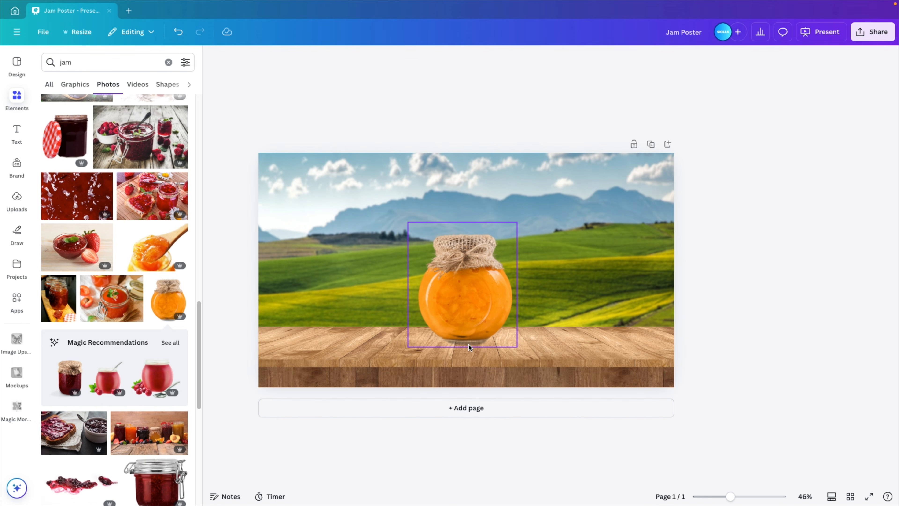
Search graphics for "shadow" and add the small, soft horizontal oval shadow to the page.
left_click(71, 62)
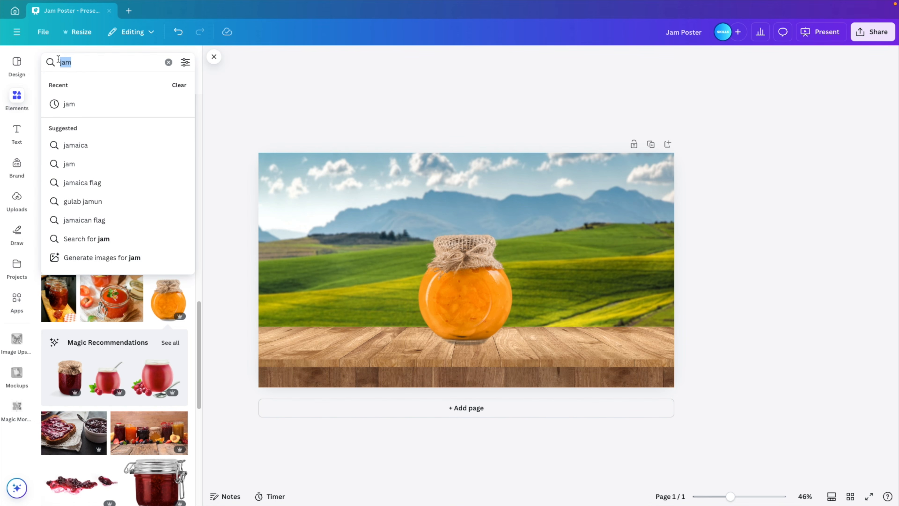
type("shadow")
key("Return")
left_click(73, 87)
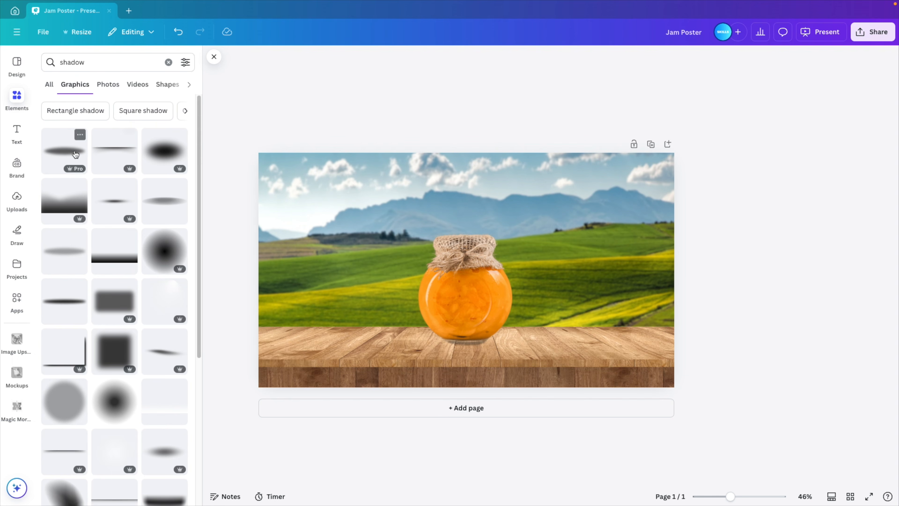
left_click(111, 209)
Shrink the shadow graphic to about 950 px wide and place it at the base of the jam jar.
left_click_drag(648, 242, 487, 266)
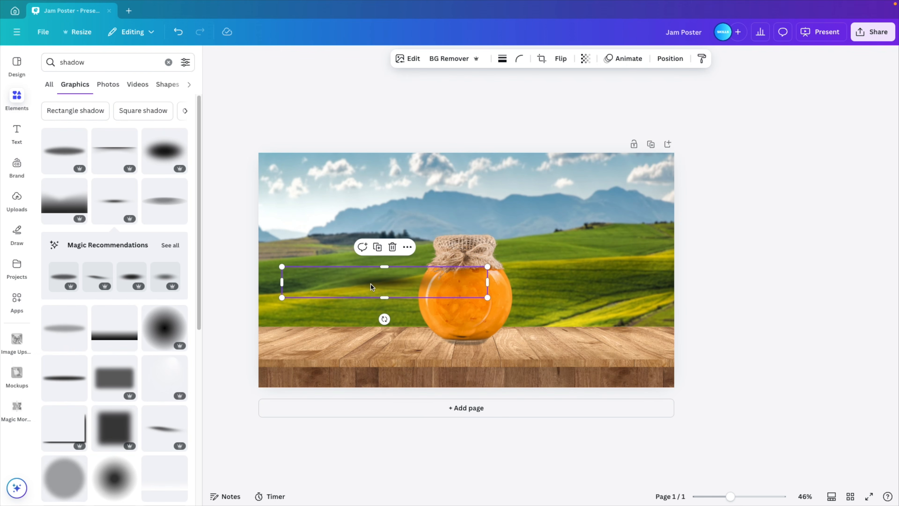
left_click_drag(371, 287, 446, 346)
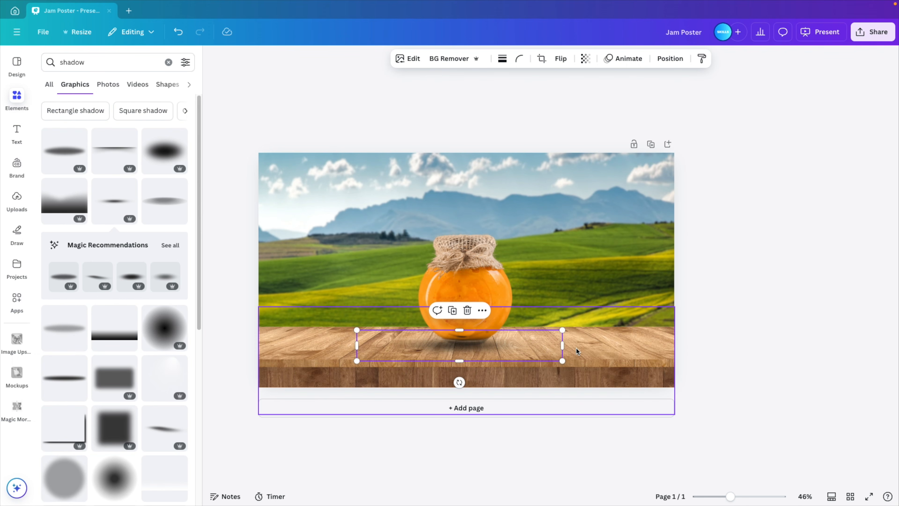
key("Right")
left_click(491, 346)
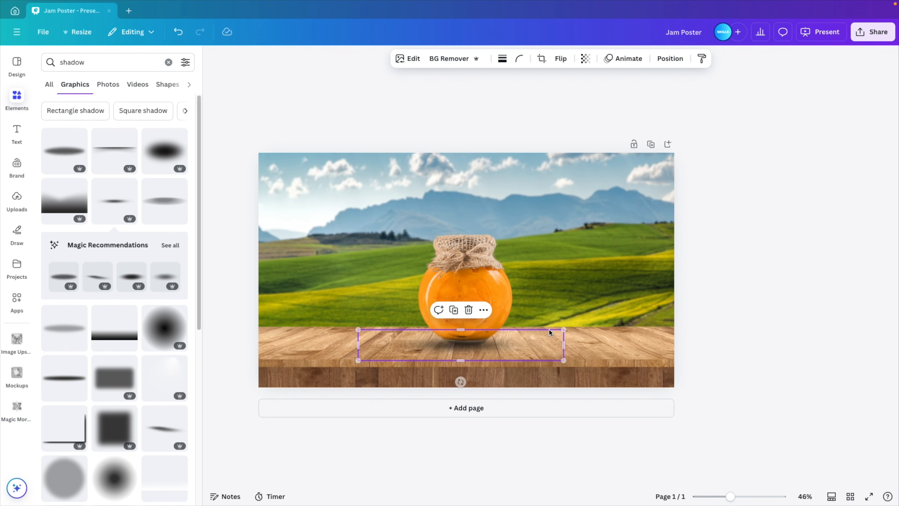
Move the shadow layer directly behind the jar, reduce it to about 851 px wide and center it horizontally under the jar.
left_click(668, 59)
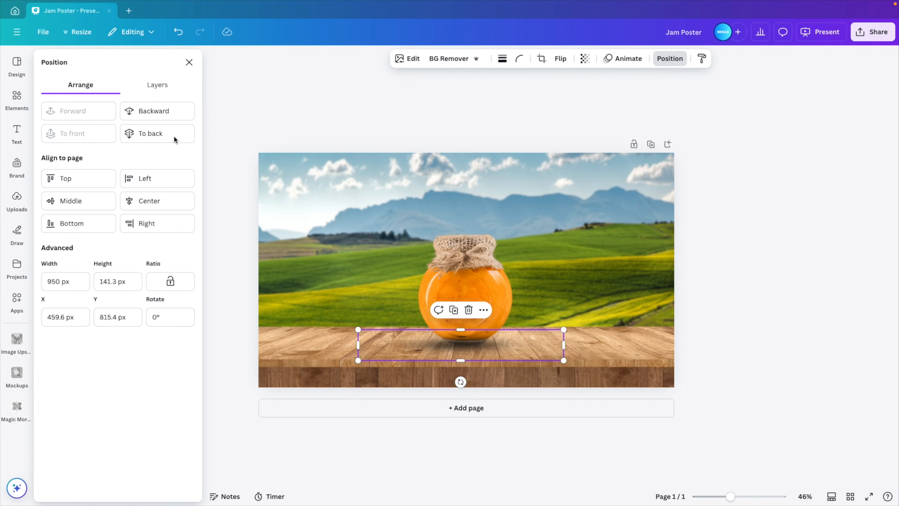
left_click(151, 85)
left_click_drag(147, 148, 145, 195)
left_click_drag(495, 350, 513, 350)
left_click(509, 349)
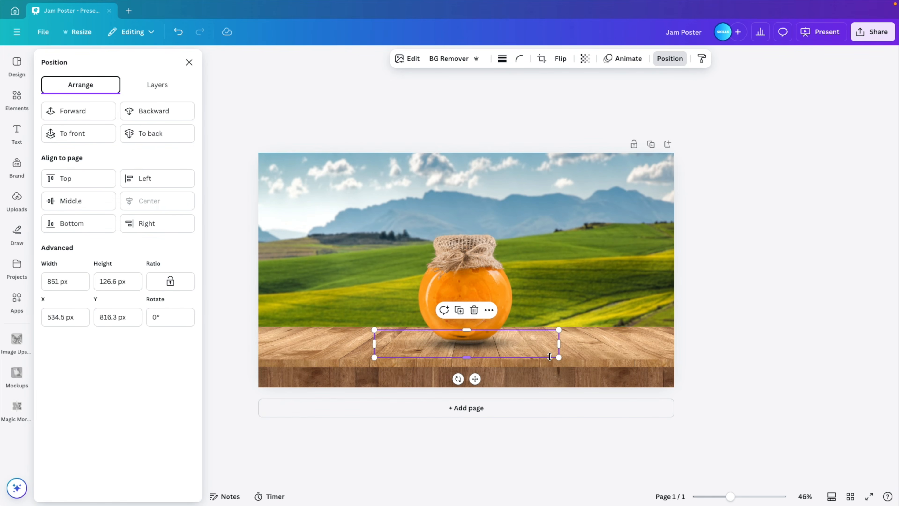
key("Right")
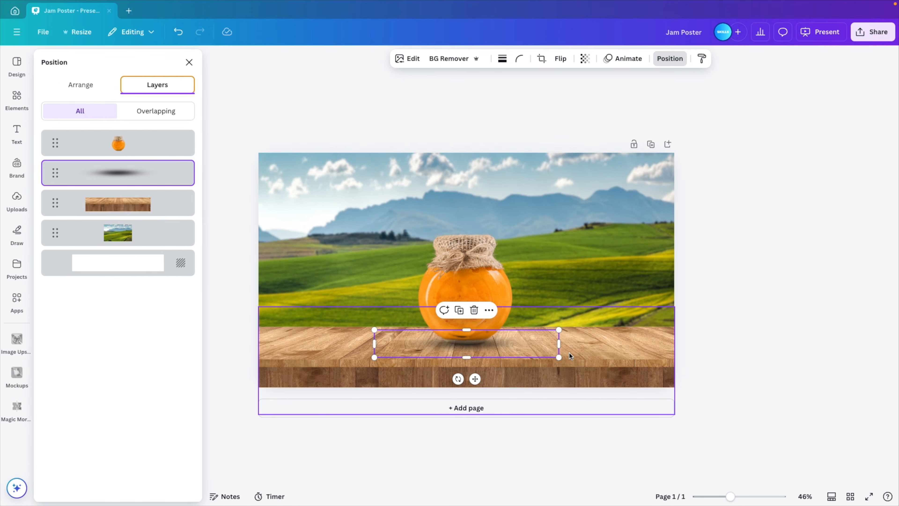
left_click(510, 350)
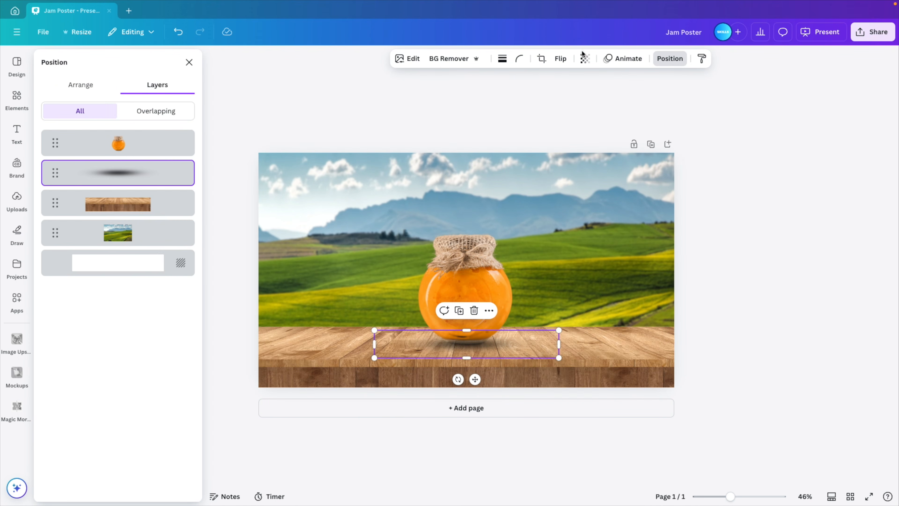
Adjust the transparency of the shadow under the jar and deselect it.
left_click(585, 59)
left_click_drag(602, 99, 656, 106)
left_click(766, 205)
left_click(756, 219)
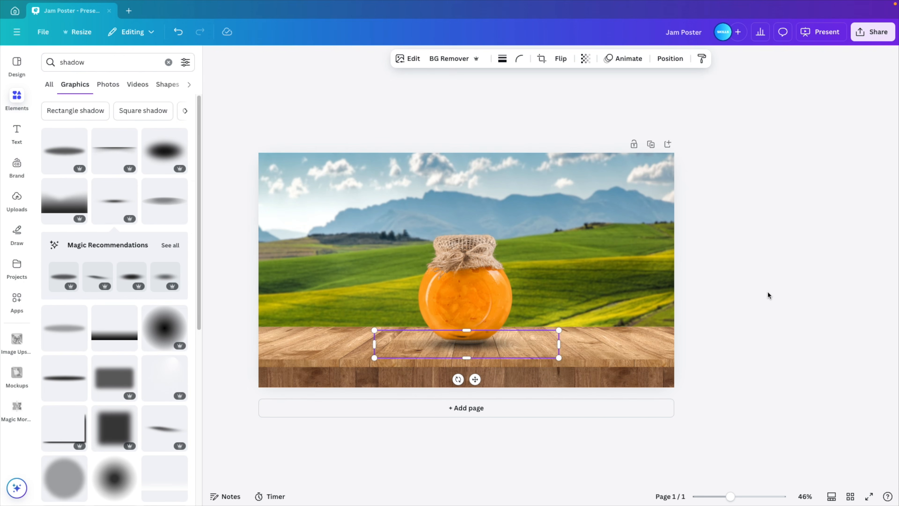
Group the shadow with the jam jar and deselect the group.
left_click(522, 349)
left_click(477, 273, "shift")
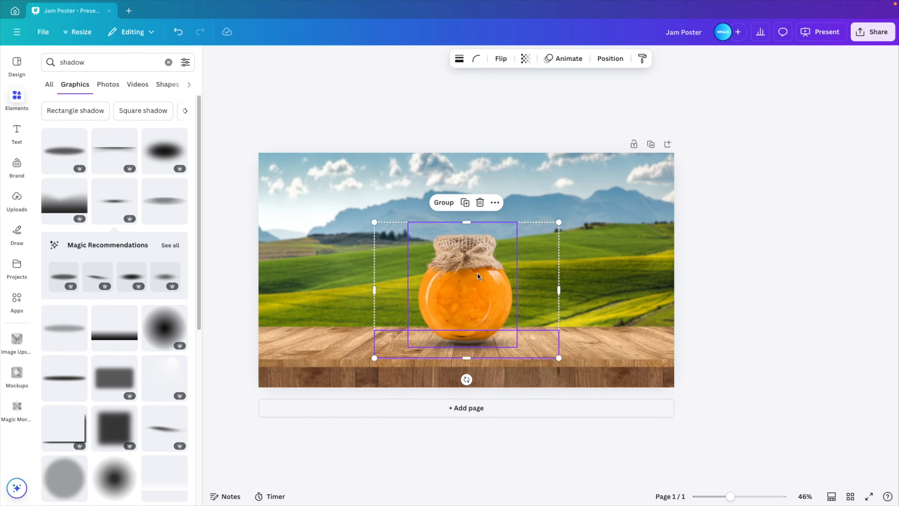
left_click(444, 202)
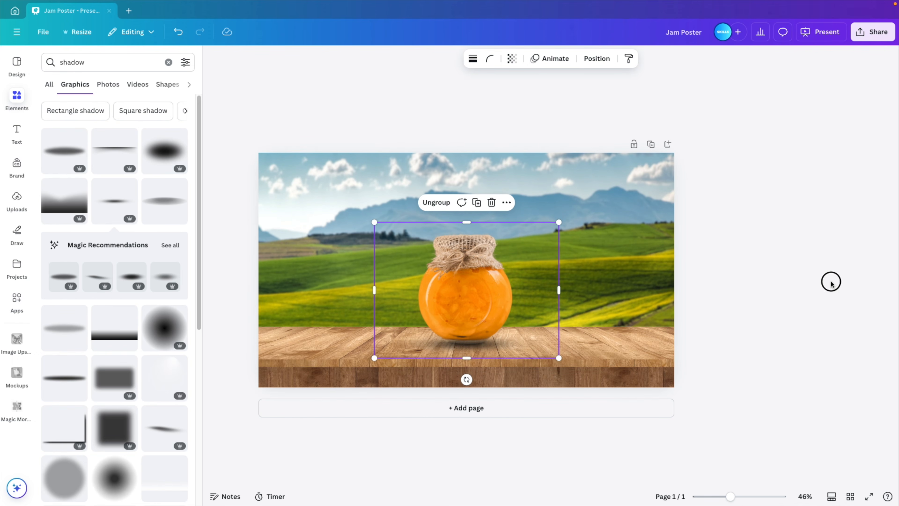
left_click(830, 283)
Duplicate the jar-and-shadow group, scale the copy down and place it to the right of the original jar.
double_click(473, 301)
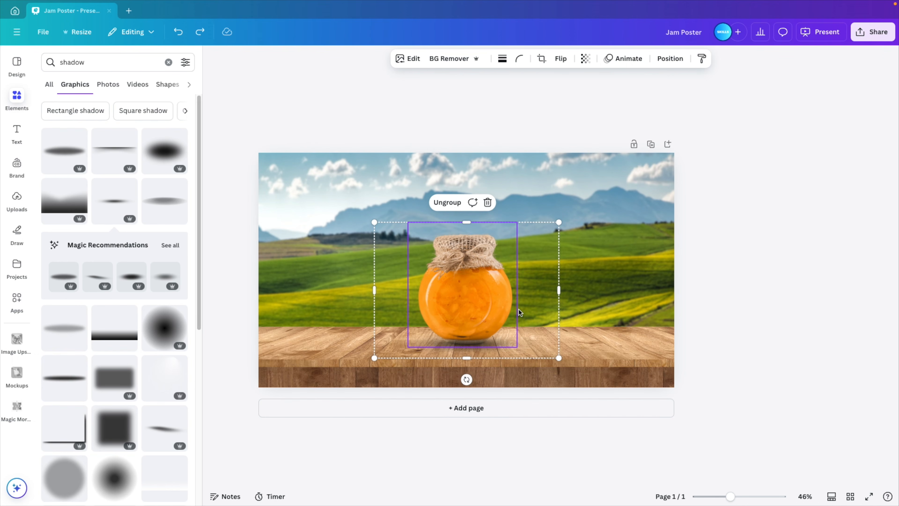
key("super+d")
left_click_drag(502, 313, 556, 310)
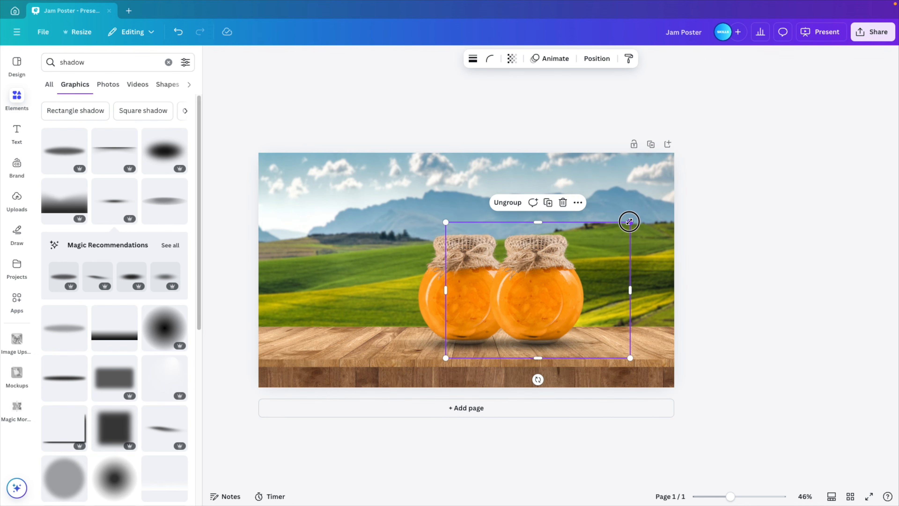
left_click_drag(630, 222, 602, 241)
left_click_drag(553, 285, 568, 287)
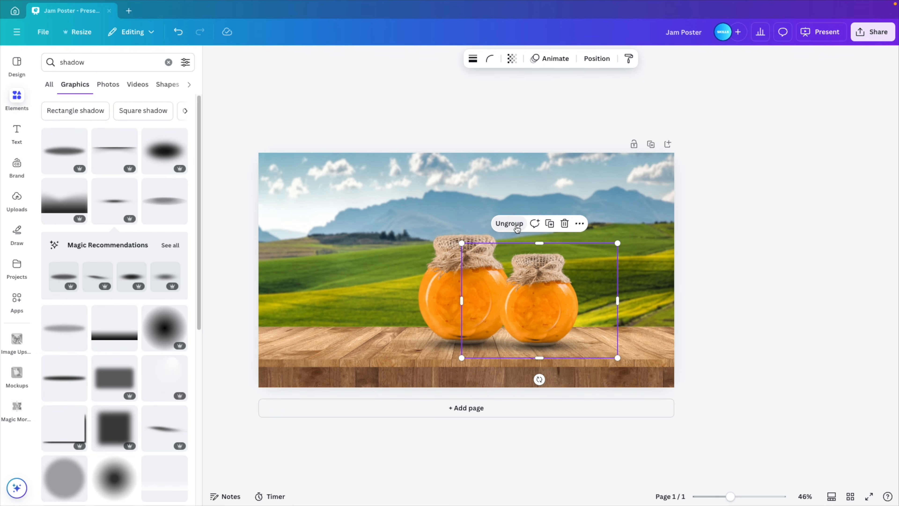
Ungroup the smaller jar copy, flip its jar image horizontally and deselect it.
double_click(565, 282)
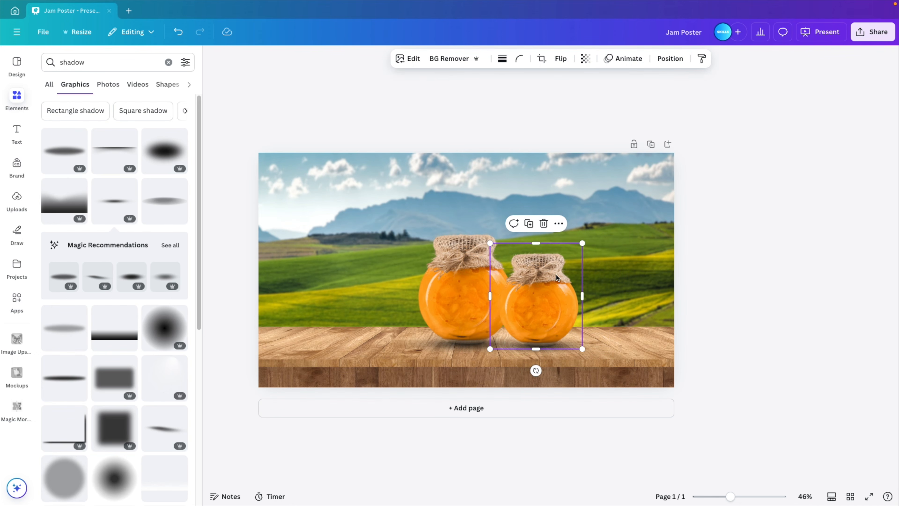
left_click(560, 58)
left_click(566, 82)
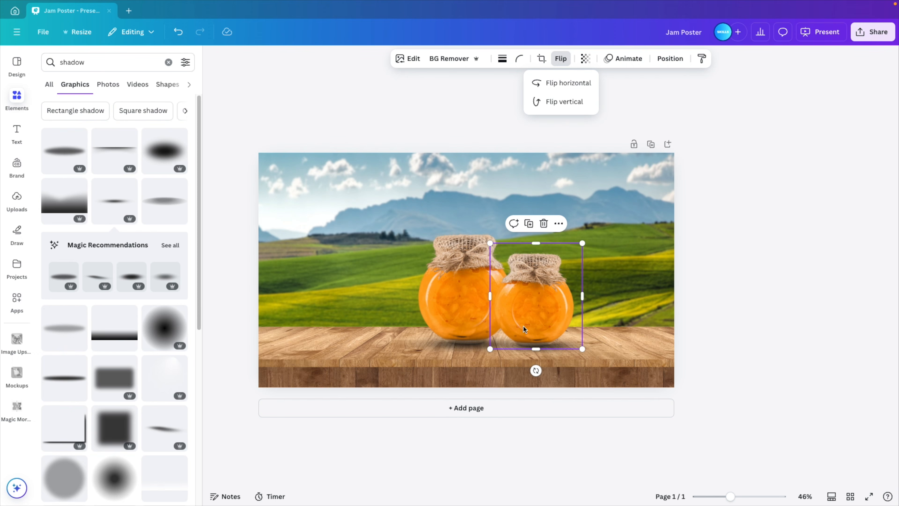
left_click(492, 297)
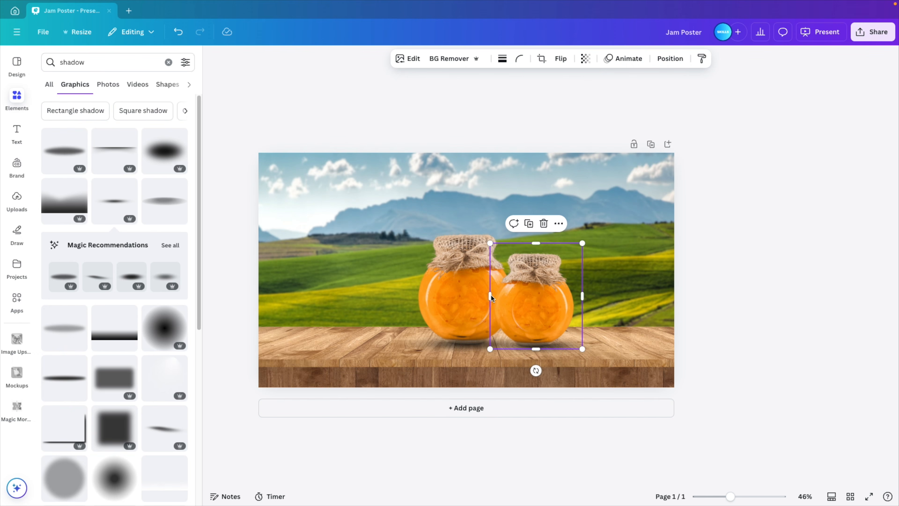
left_click(740, 318)
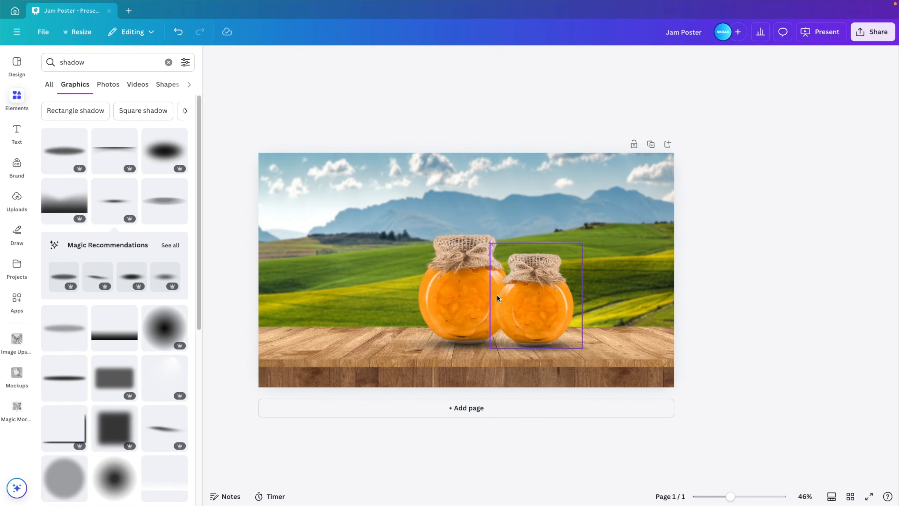
Add a Drop shadow to the smaller jar with blur amount 83, angle 75 and intensity 36.
left_click(529, 306)
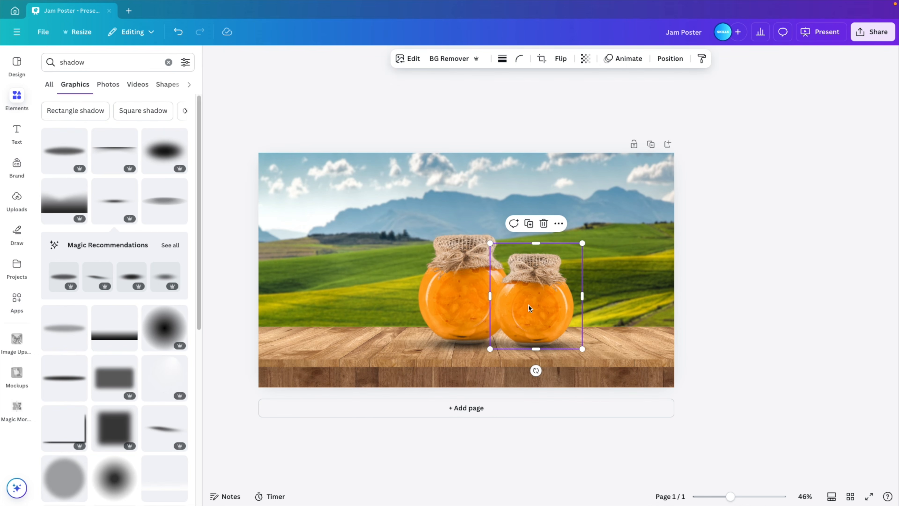
left_click(411, 60)
left_click(60, 312)
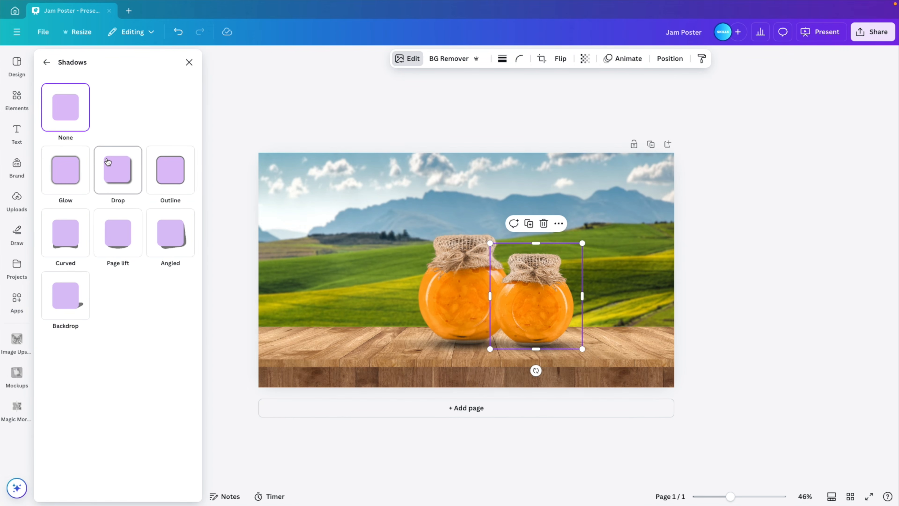
left_click(108, 162)
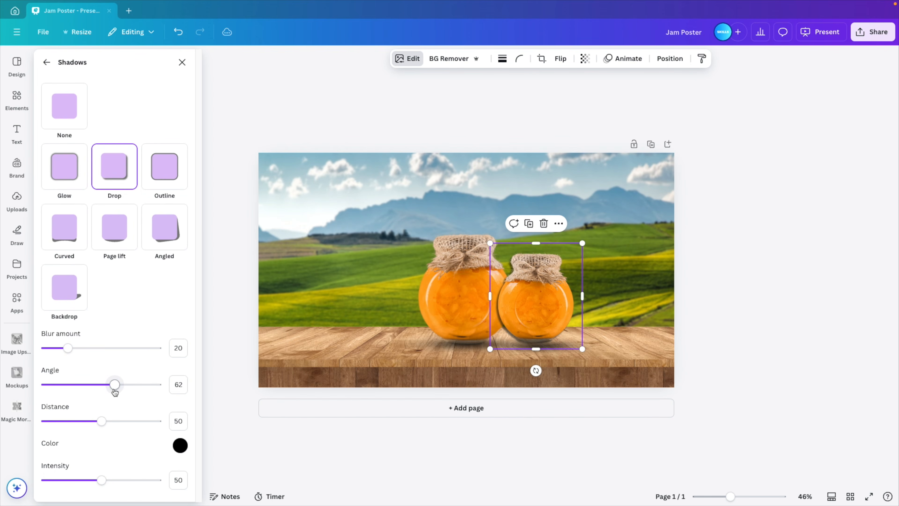
mouse_move(115, 390)
left_mouse_down()
mouse_move(100, 388)
mouse_move(132, 397)
mouse_move(132, 388)
left_mouse_up()
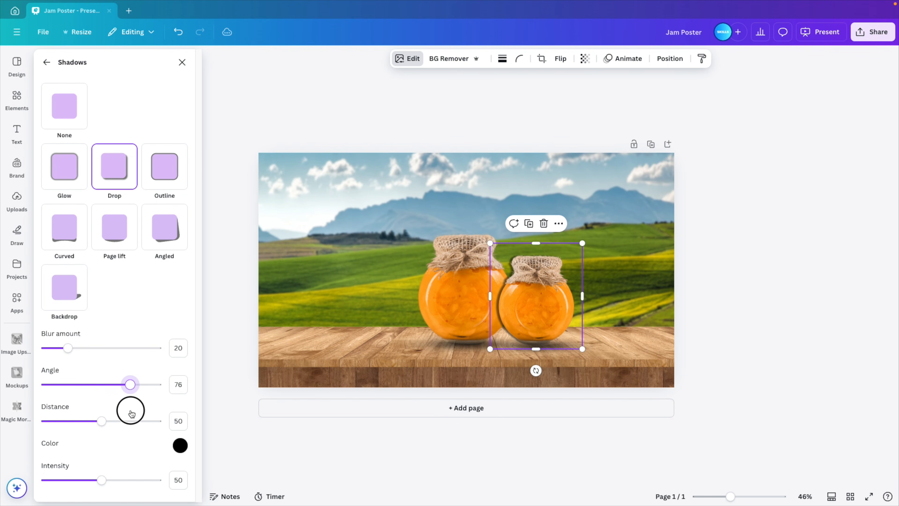
left_click_drag(68, 347, 139, 354)
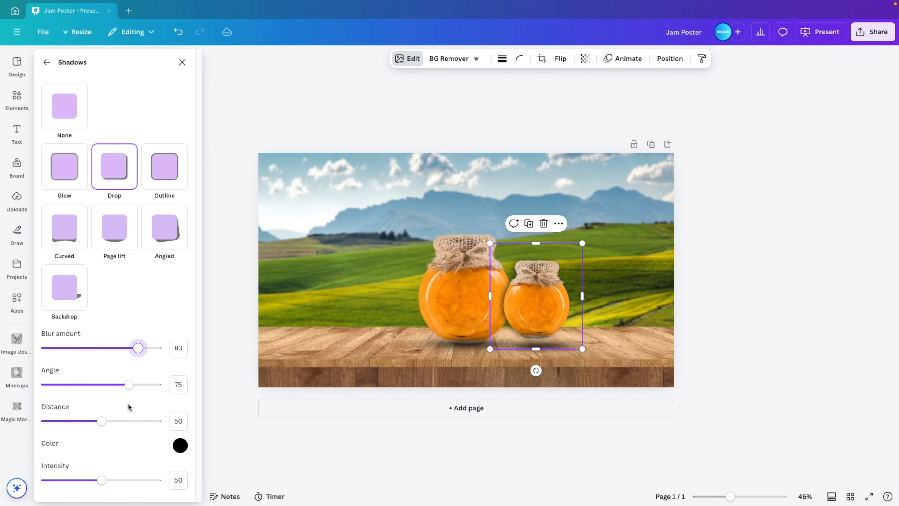
mouse_move(102, 480)
left_mouse_down()
mouse_move(78, 478)
mouse_move(85, 480)
left_mouse_up()
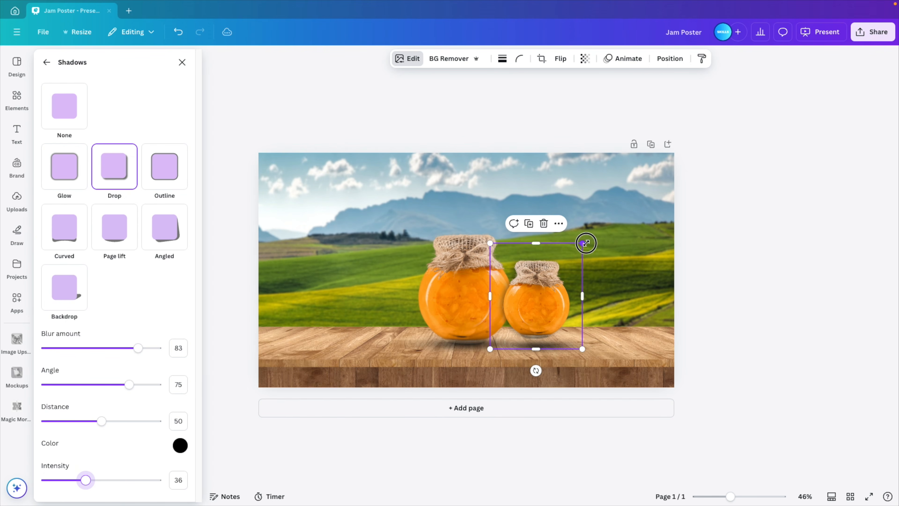
Scale the smaller jar image back up and reposition it over its ground shadow beside the large jar.
left_click_drag(583, 244, 601, 243)
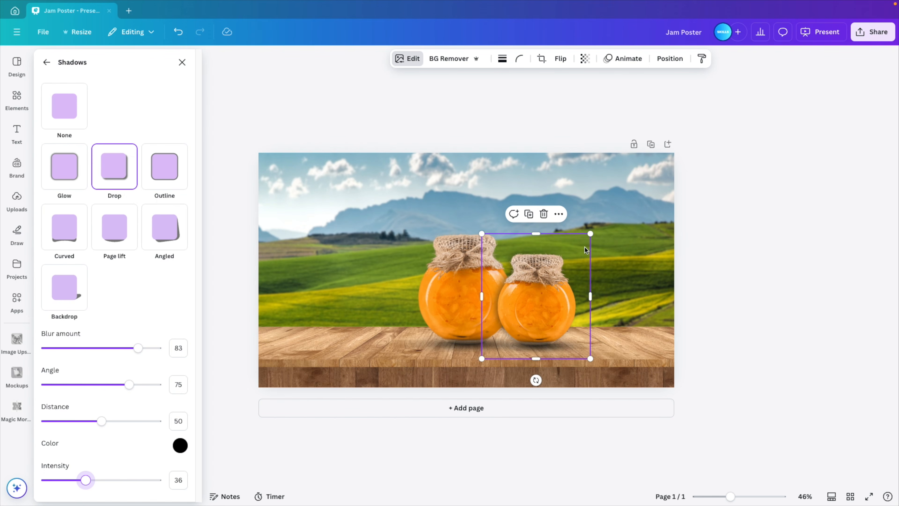
left_click_drag(590, 233, 592, 238)
left_click_drag(553, 293, 553, 293)
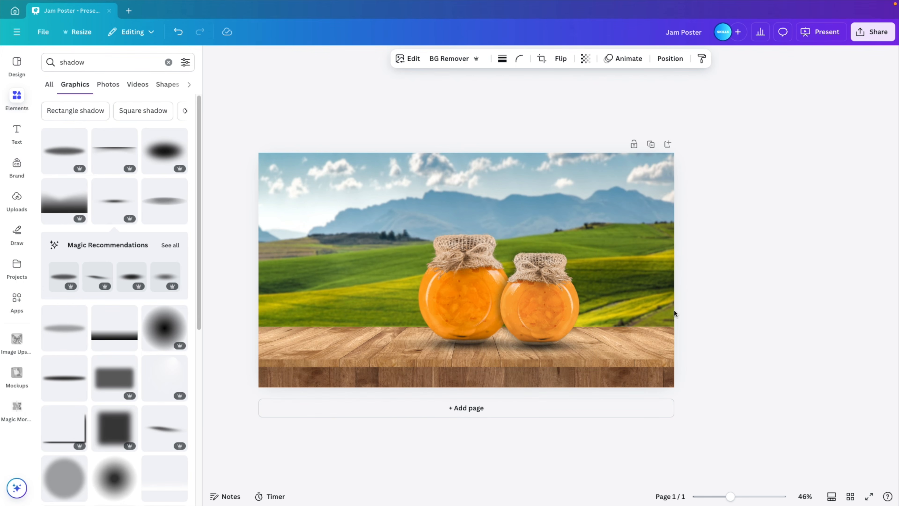
Group the smaller jar image with its ground shadow using their layers, and deselect the group.
left_click(671, 61)
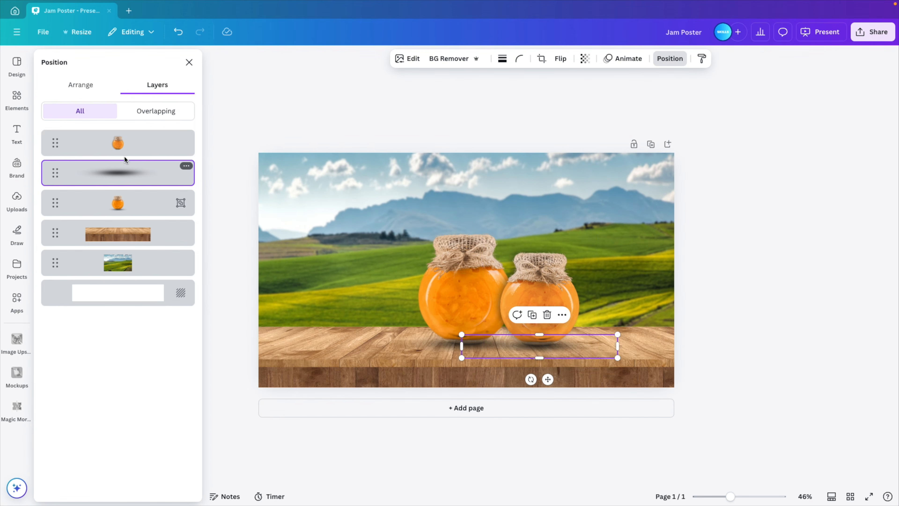
left_click(124, 164, "shift")
key("ctrl+g")
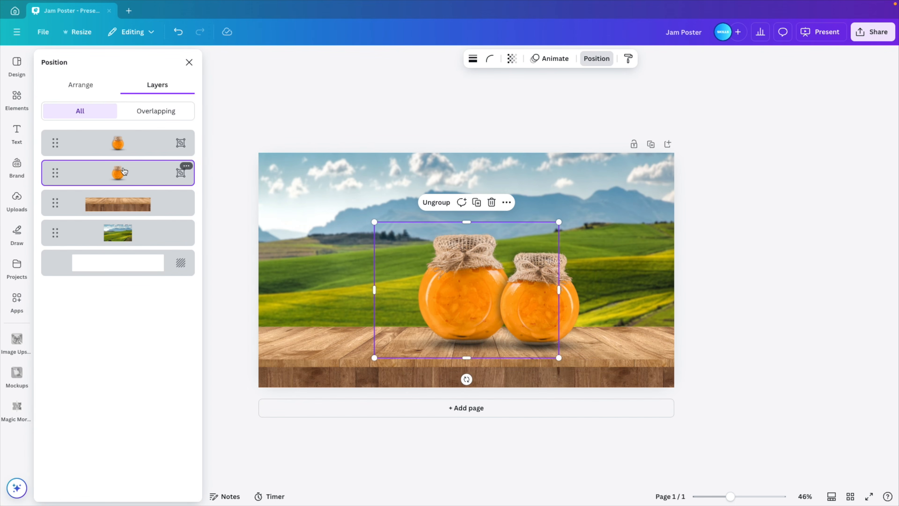
left_click(854, 335)
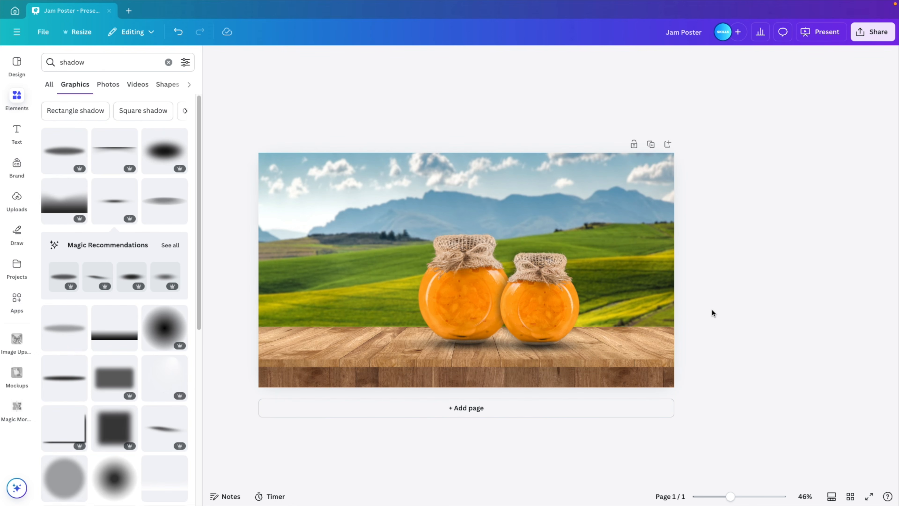
Search the element photos for "peach" and insert the photo of a whole peach with a half and a slice.
left_click_drag(99, 62, 56, 64)
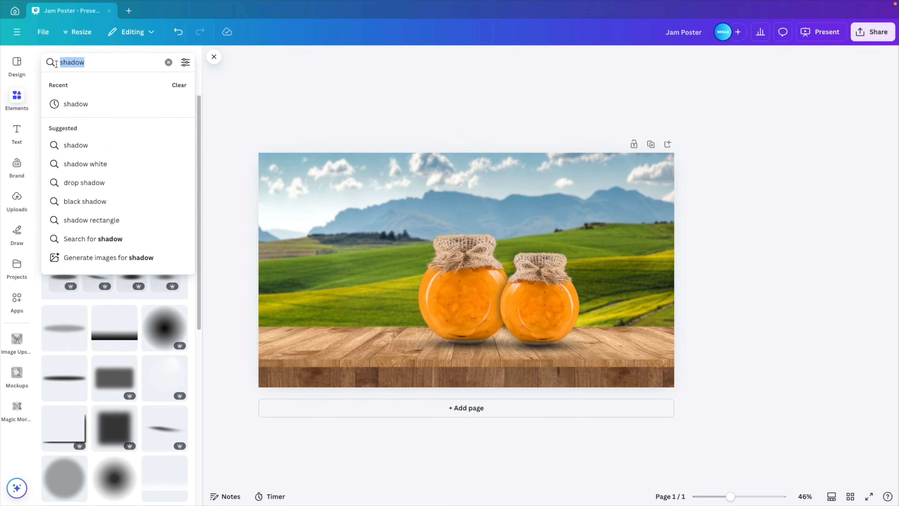
type("peach")
key("Return")
left_click(112, 88)
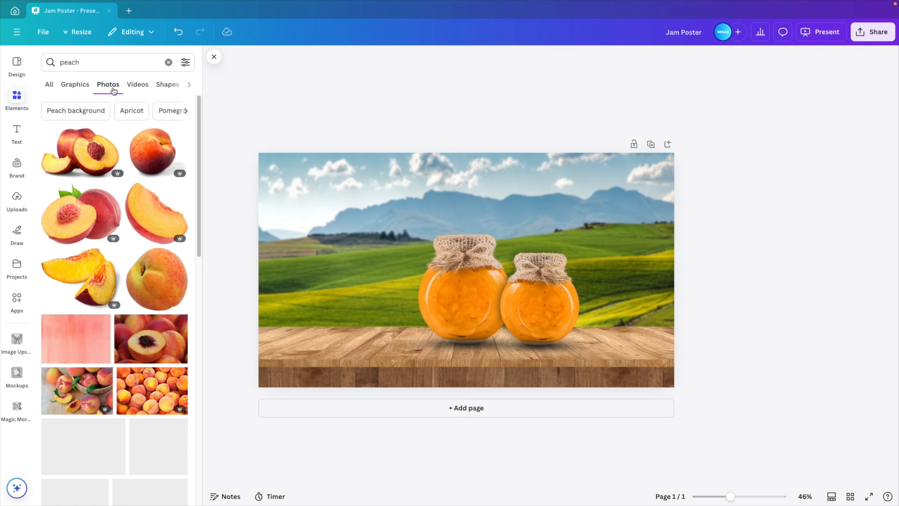
left_click(79, 153)
Resize the peach photo and place it on the table, slightly overlapping the left side of the large jar.
left_click_drag(618, 181, 404, 278)
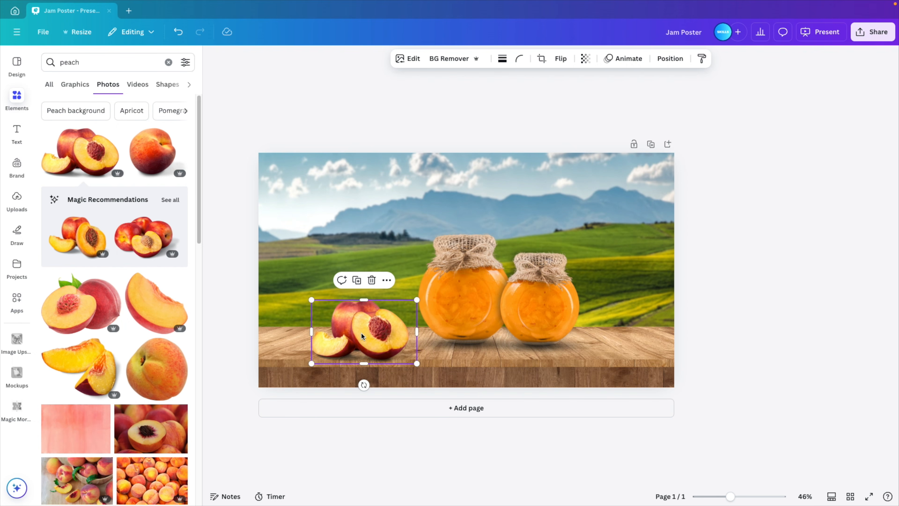
left_click_drag(363, 334, 379, 324)
left_click_drag(345, 416, 389, 397)
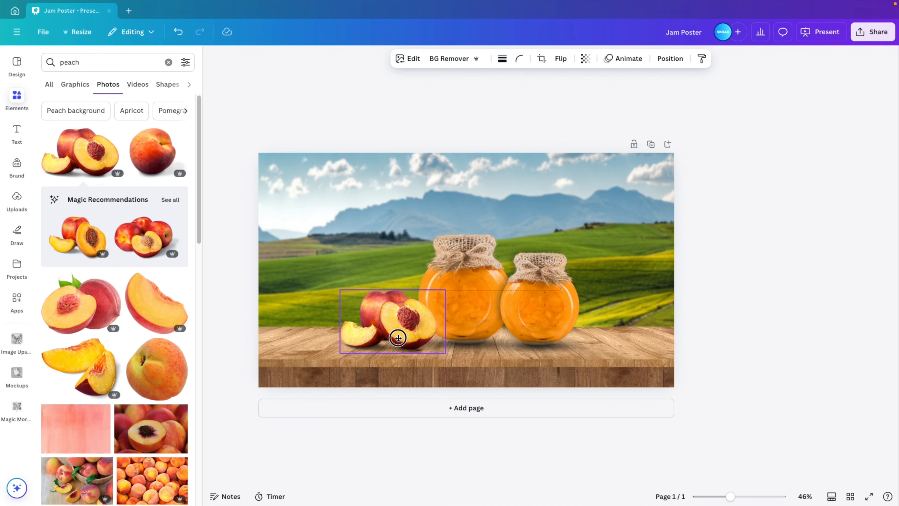
left_click_drag(398, 338, 398, 338)
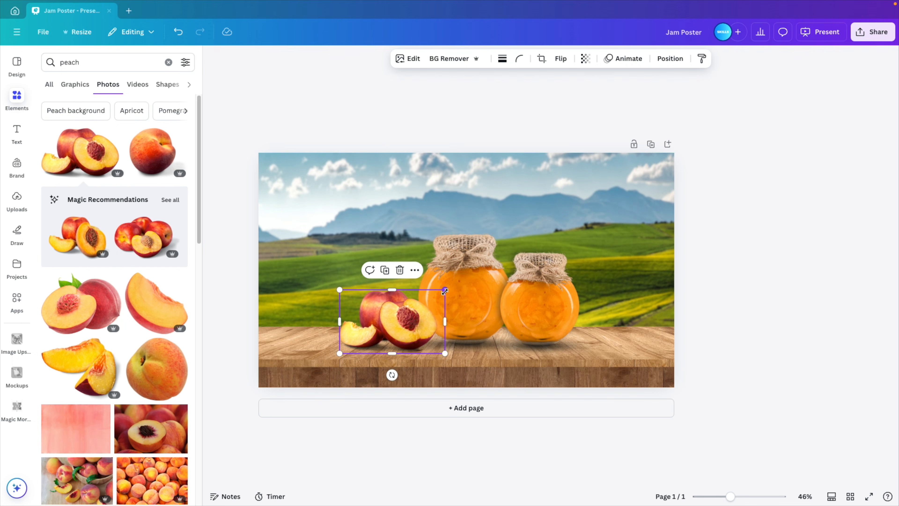
left_click_drag(444, 290, 449, 287)
left_click(413, 319)
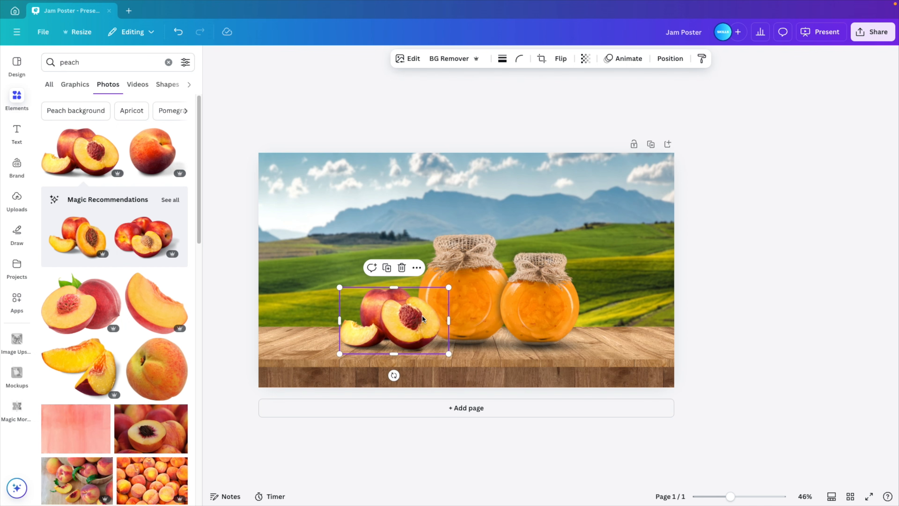
Add a Drop shadow to the peaches with angle 80, blur amount 61 and intensity 32.
left_click(408, 58)
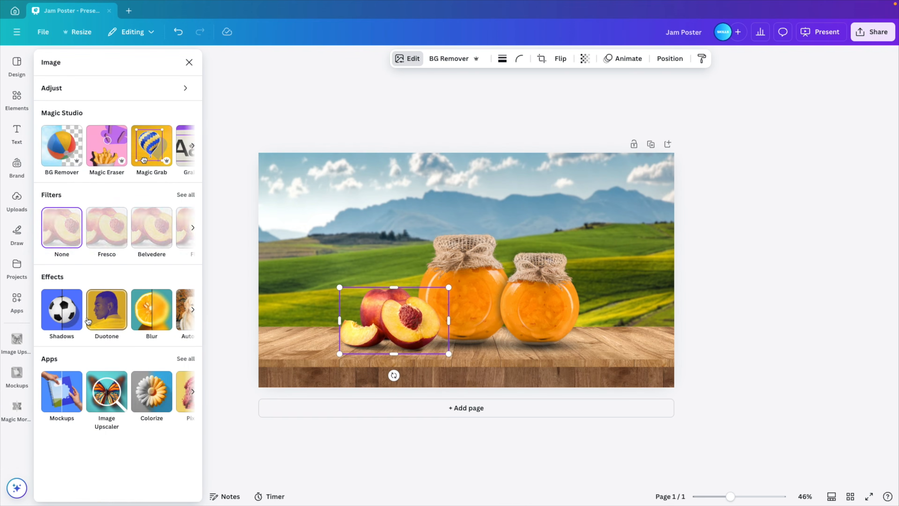
left_click(70, 317)
left_click(122, 171)
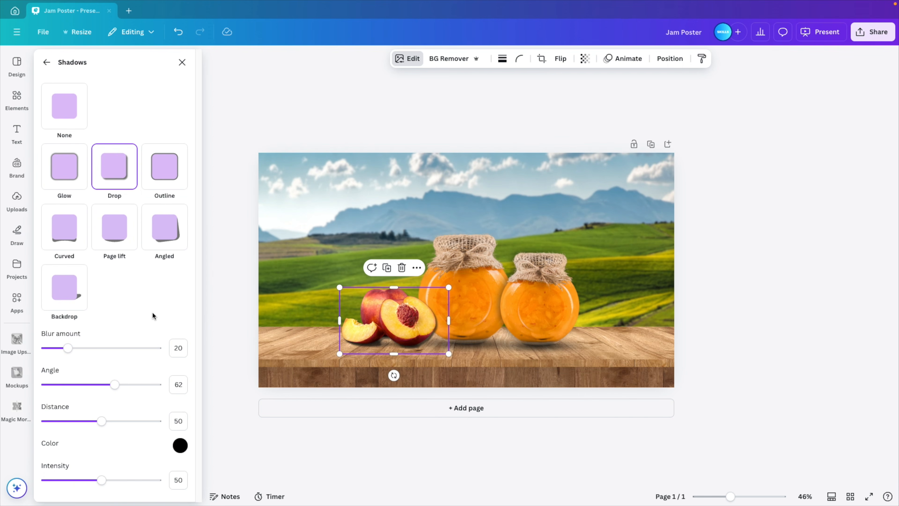
left_click_drag(114, 384, 136, 389)
left_click_drag(73, 352, 113, 349)
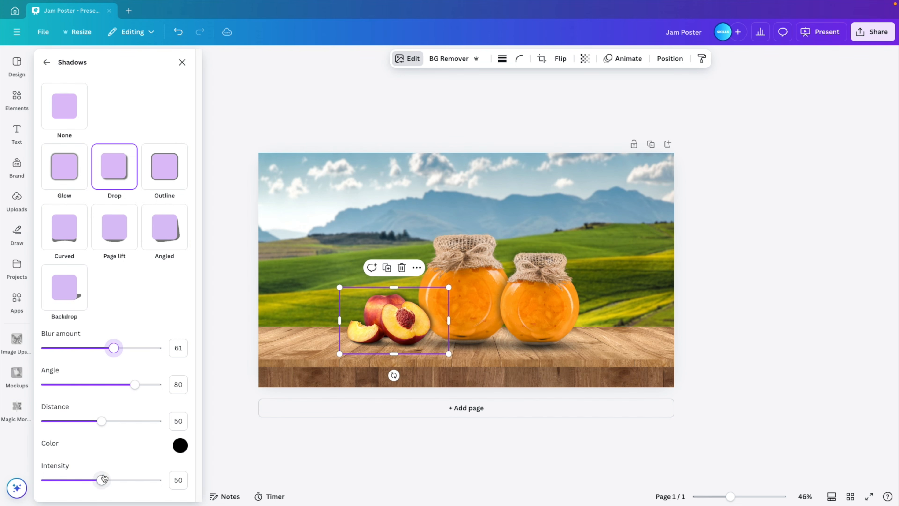
left_click_drag(103, 479, 82, 480)
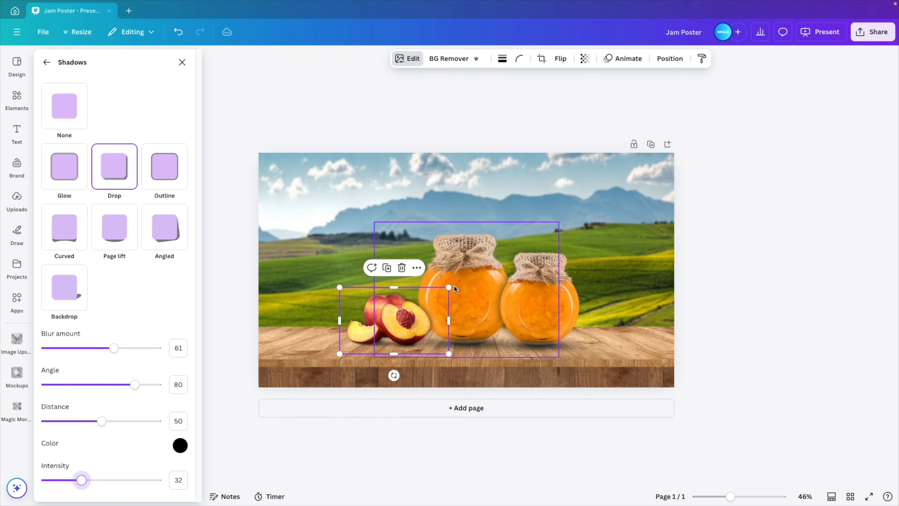
Enlarge the peaches, reposition them against the left side of the large jar and deselect them.
left_click_drag(449, 288, 487, 272)
left_click_drag(435, 318, 416, 328)
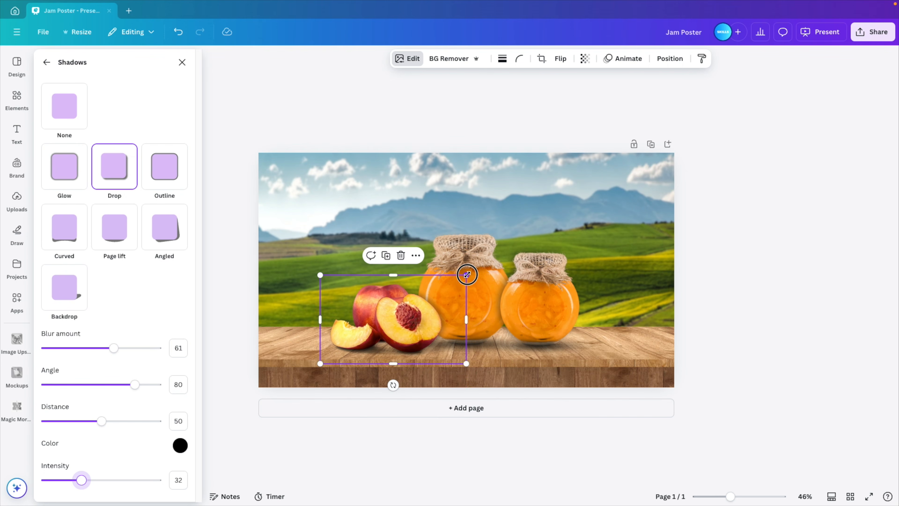
left_click_drag(467, 274, 456, 282)
left_click_drag(404, 332, 412, 330)
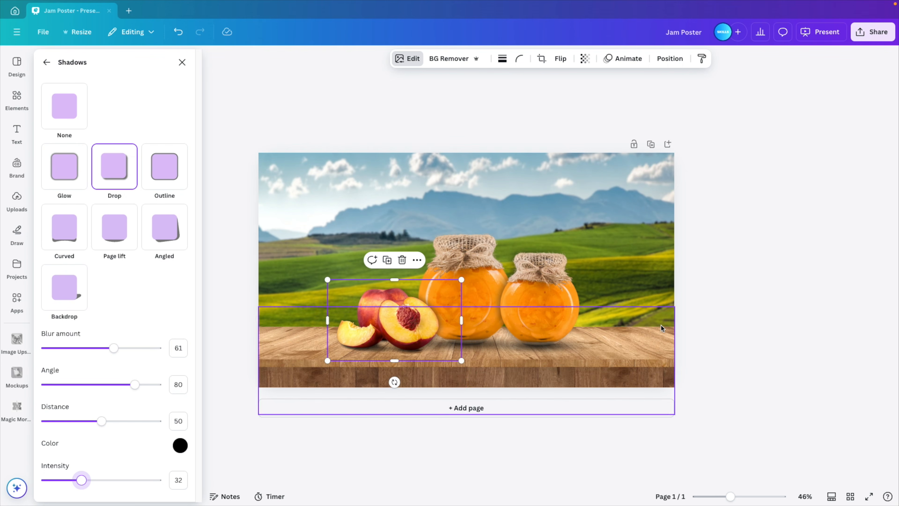
left_click(734, 320)
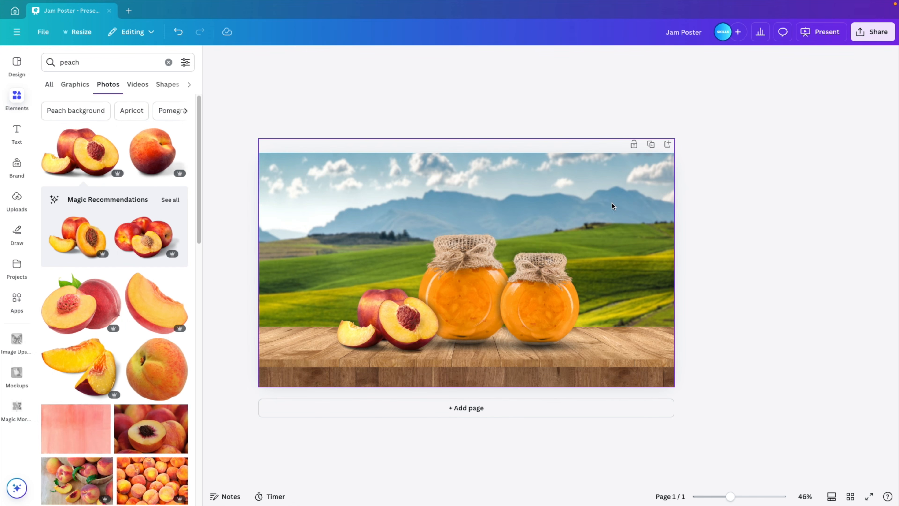
Search the element photos for "tree" and insert the cut-out tree with yellow-green leaves and spreading branches.
left_click(168, 63)
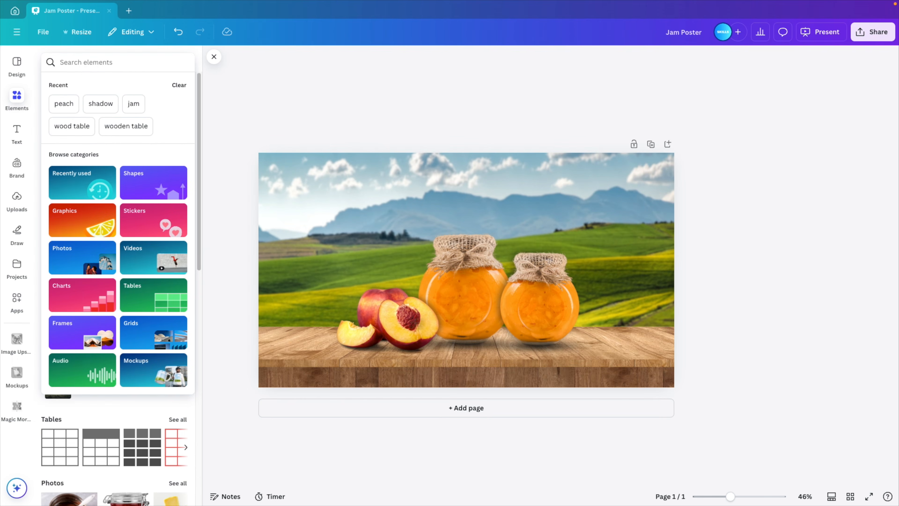
type("tree")
key("Return")
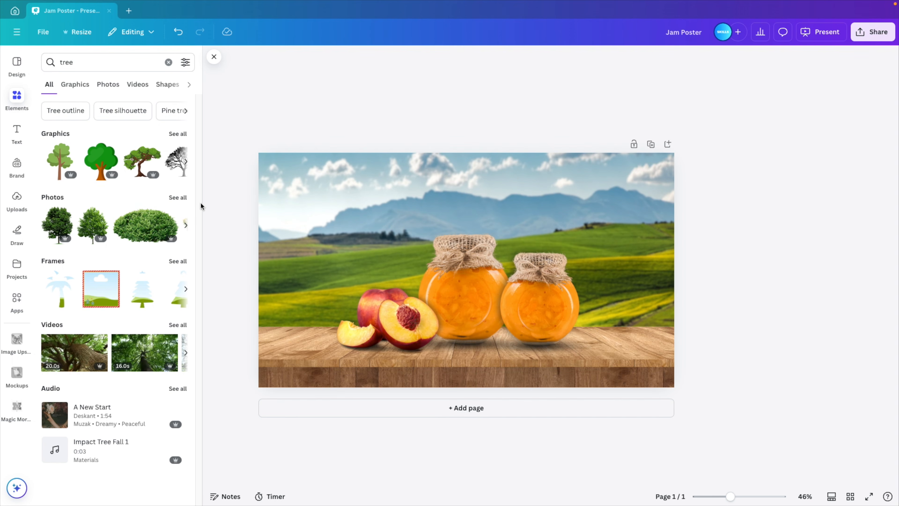
left_click(177, 199)
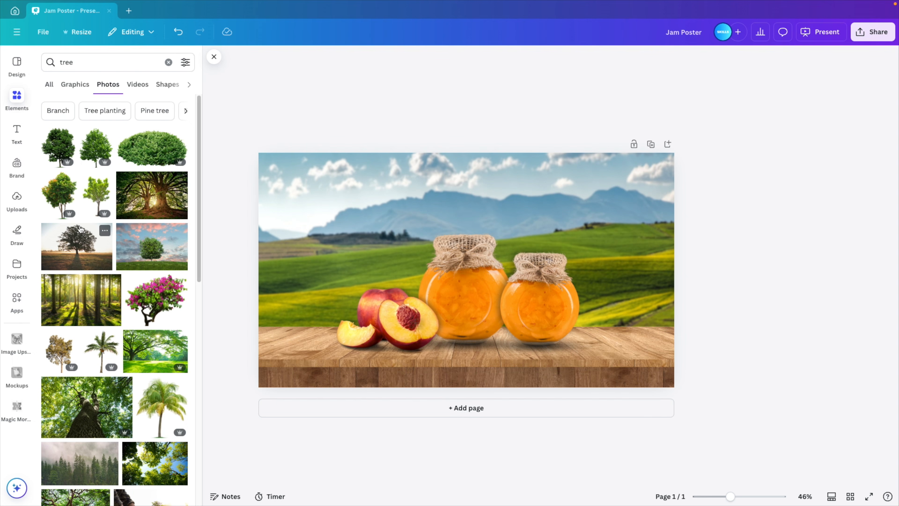
scroll(81, 229, "down", 5)
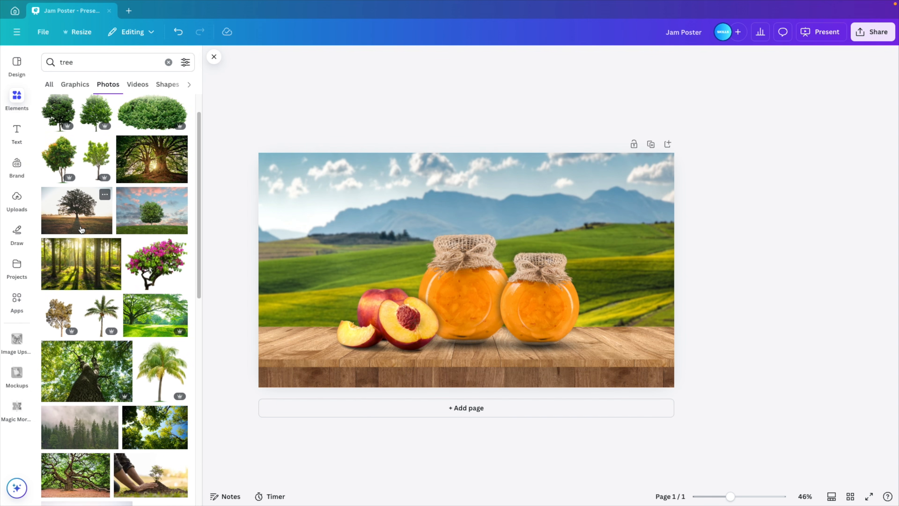
scroll(80, 230, "down", 3)
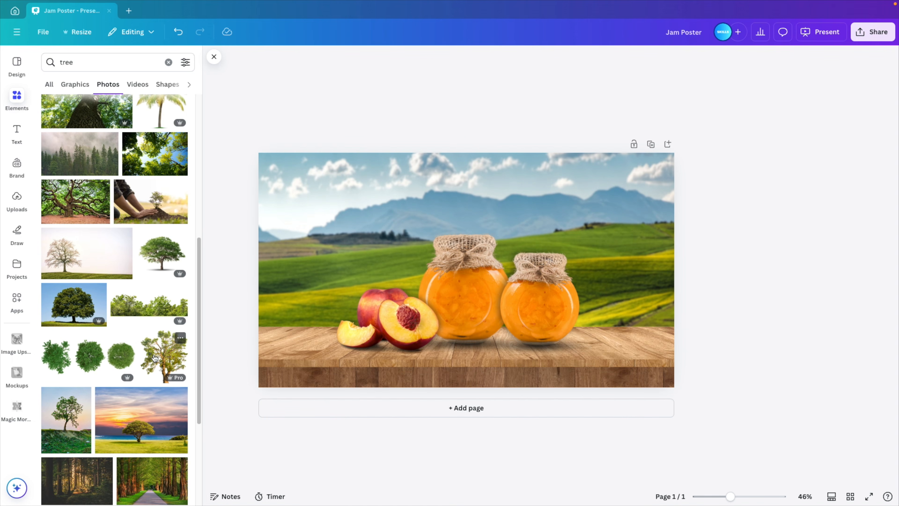
left_click(155, 358)
Enlarge the tree well beyond the page and move it so only its leafy branches hang into the upper-right corner of the scene.
left_click_drag(485, 311, 609, 246)
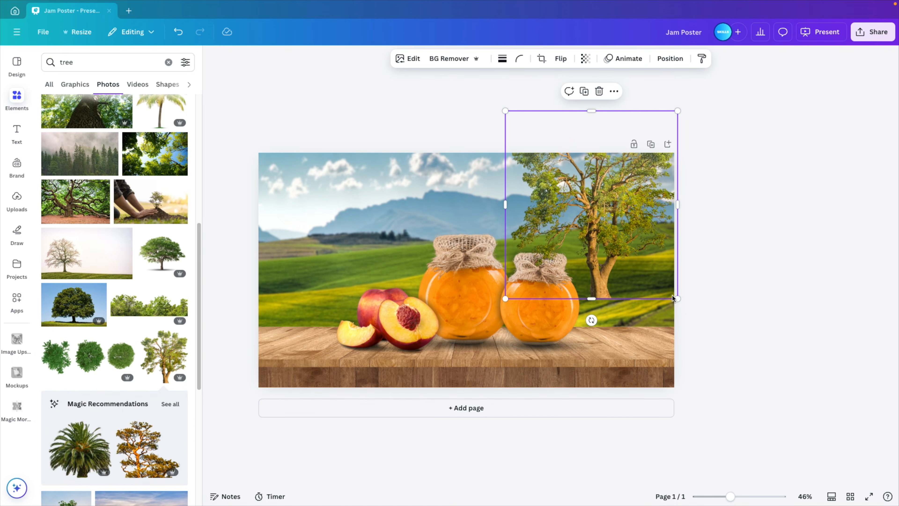
left_click_drag(674, 298, 785, 415)
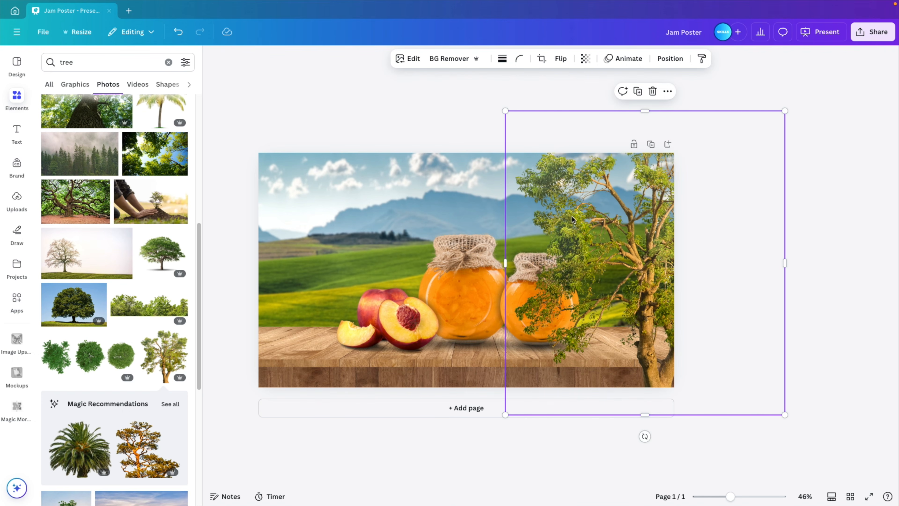
left_click_drag(505, 108, 473, 75)
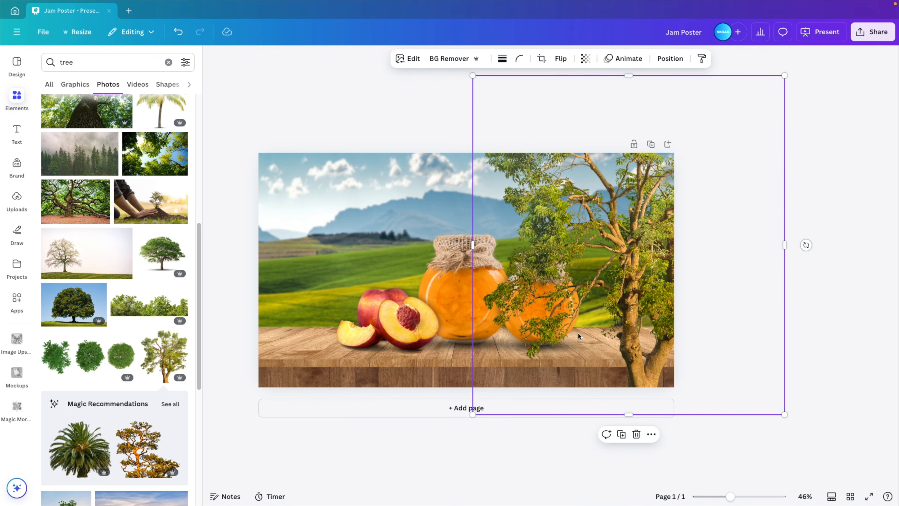
left_click_drag(728, 497, 711, 497)
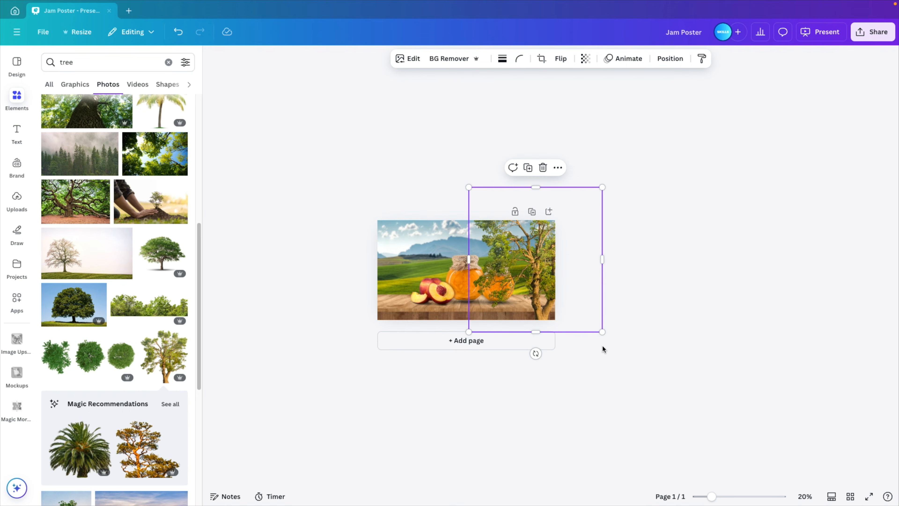
left_click_drag(468, 186, 337, 79)
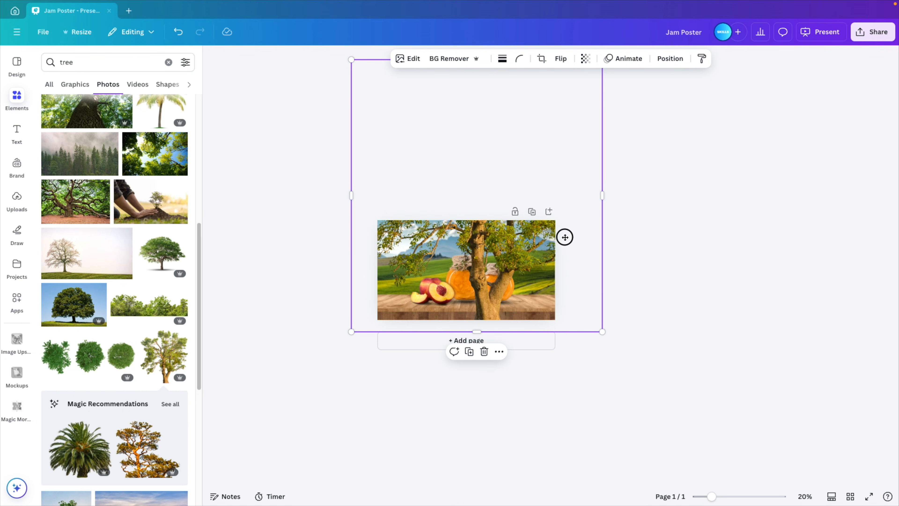
left_click_drag(565, 237, 573, 238)
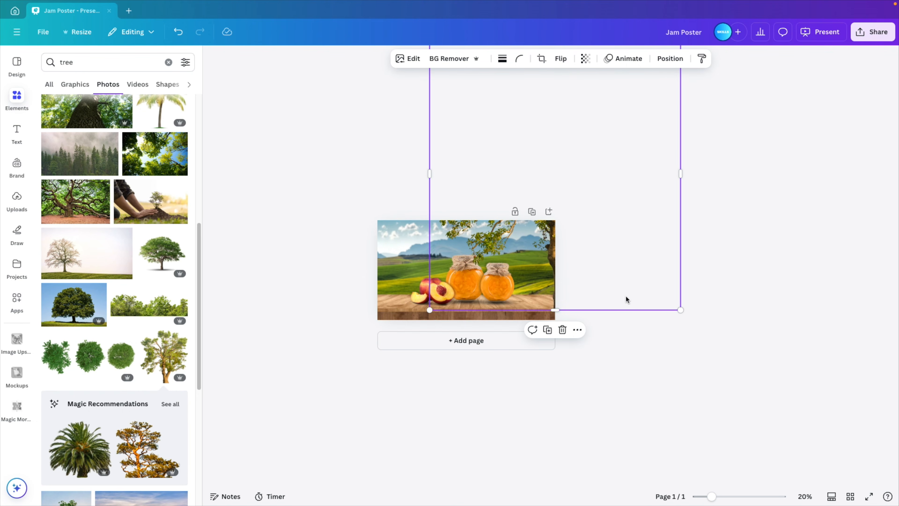
Fine-tune the tree's size and position so its trunk runs along the page's right edge and its branches hang over the jars.
left_click_drag(682, 309, 668, 300)
left_click_drag(561, 248, 562, 256)
left_click_drag(668, 307, 679, 320)
left_click_drag(551, 256, 548, 254)
Crop the tree's overflowing top and right side to the page edges and deselect it.
scroll(548, 255, "down", 4)
left_click_drag(520, 136, 520, 241)
left_click_drag(590, 268, 519, 269)
scroll(475, 281, "up", 4)
scroll(475, 281, "up", 5)
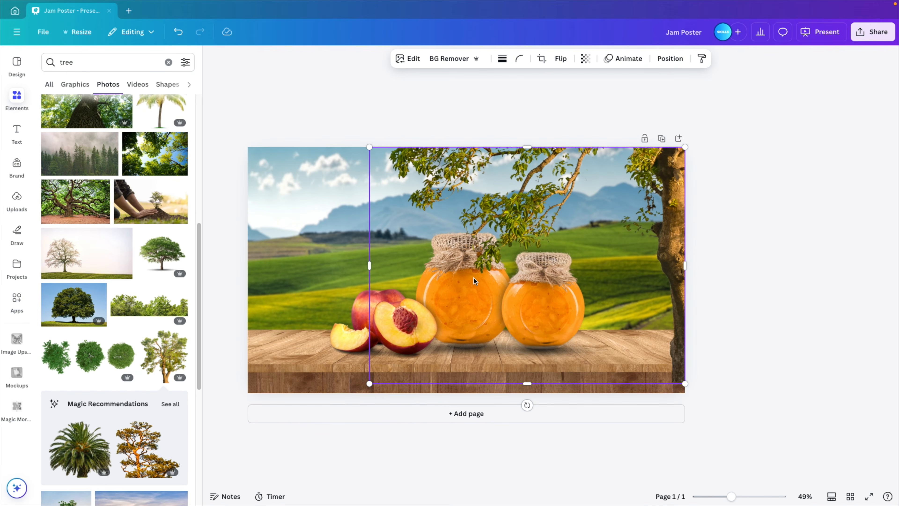
left_click(705, 475)
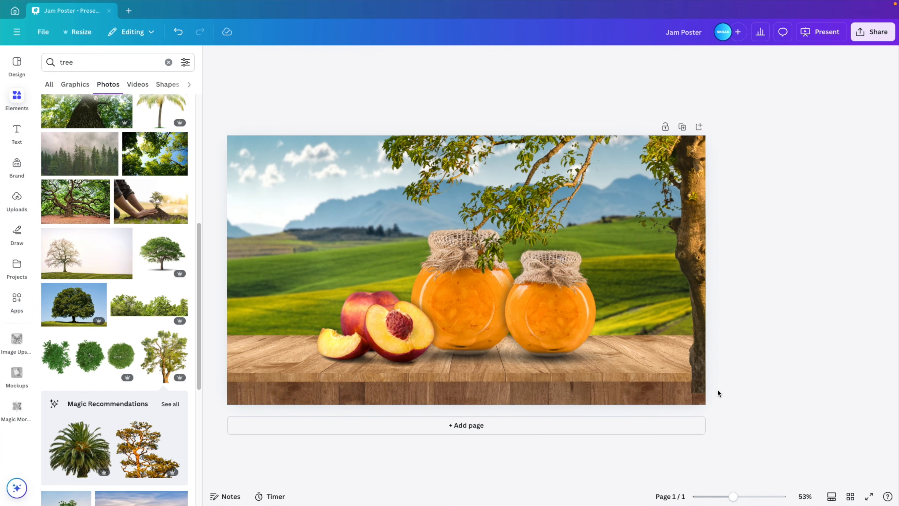
Reorder the tree's layer so it sits behind the wooden table and just above the farm landscape.
left_click(690, 229)
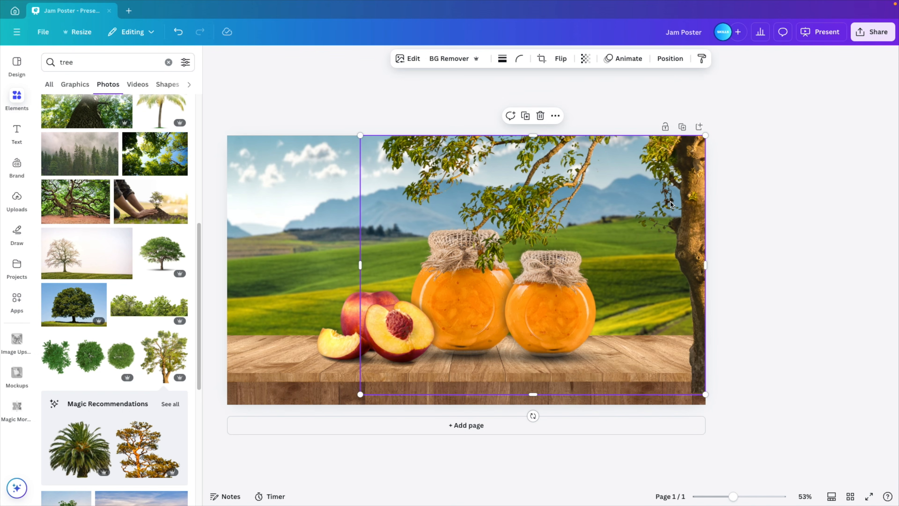
left_click(670, 58)
left_click_drag(125, 142, 145, 280)
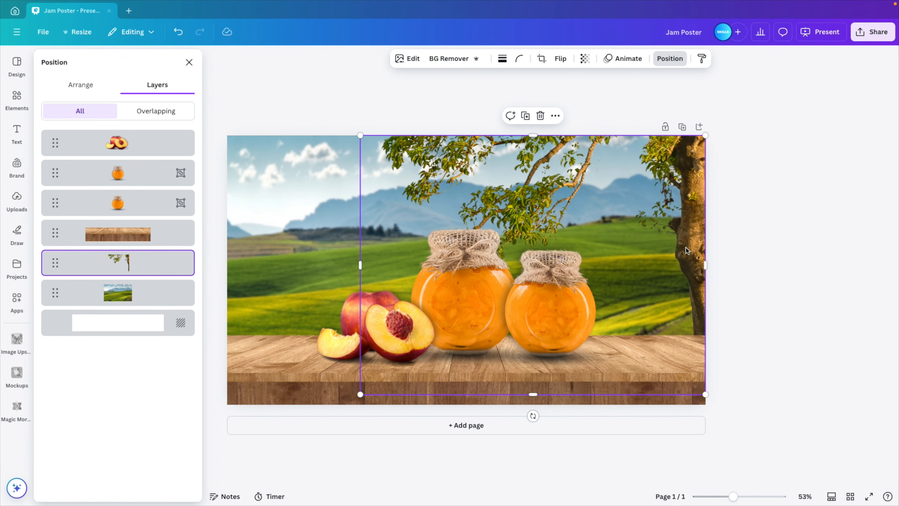
Apply a slight whole-image blur to the tree, settling on an intensity below 7, and deselect it.
left_click(411, 58)
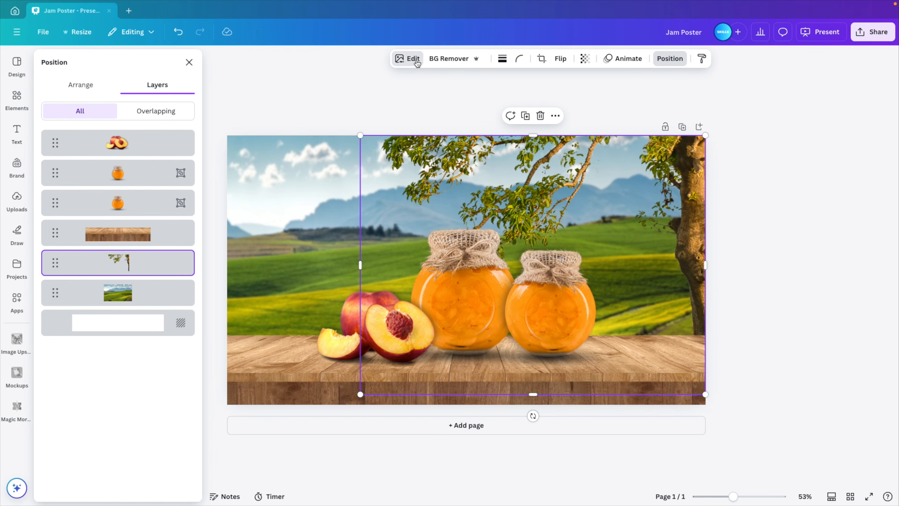
left_click(153, 306)
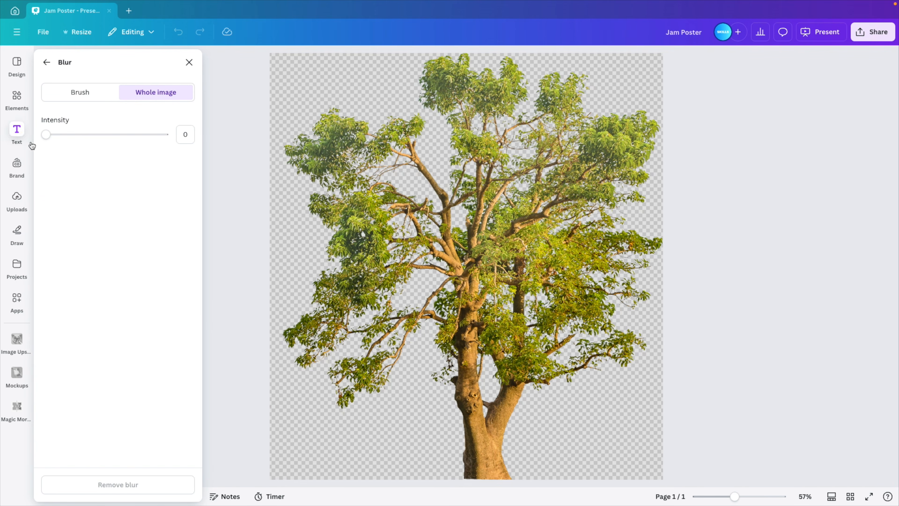
left_click_drag(46, 134, 54, 136)
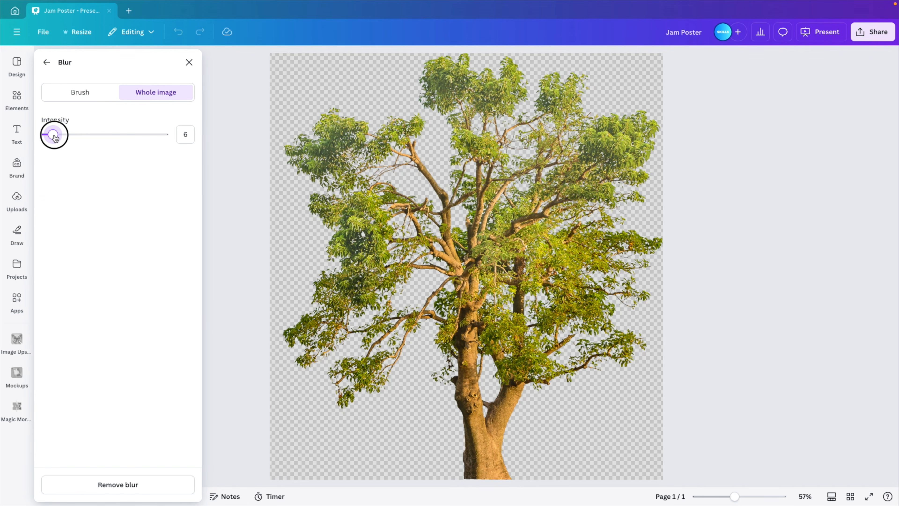
left_click(48, 65)
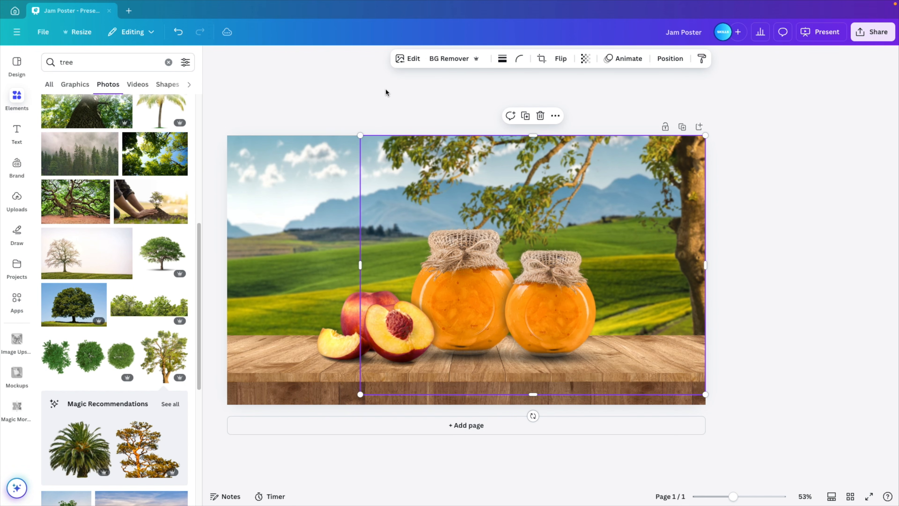
left_click(414, 59)
left_click(141, 211)
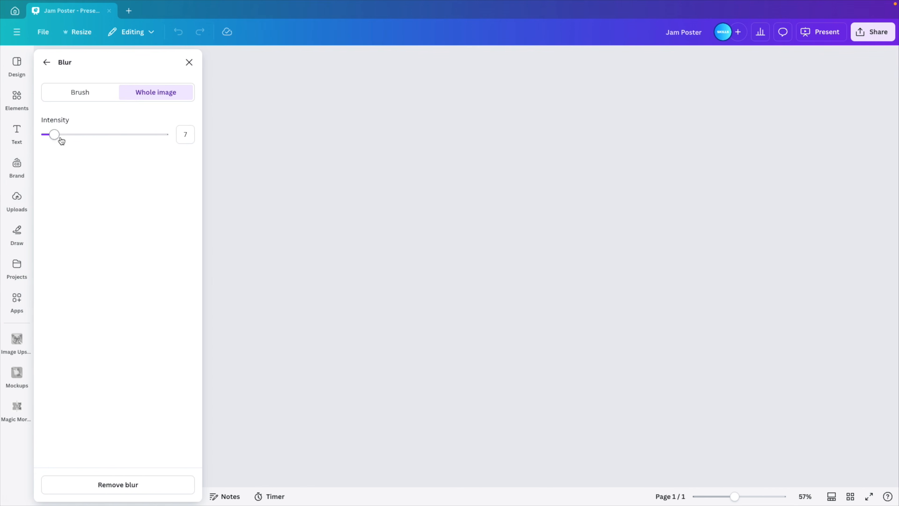
left_click_drag(55, 136, 50, 136)
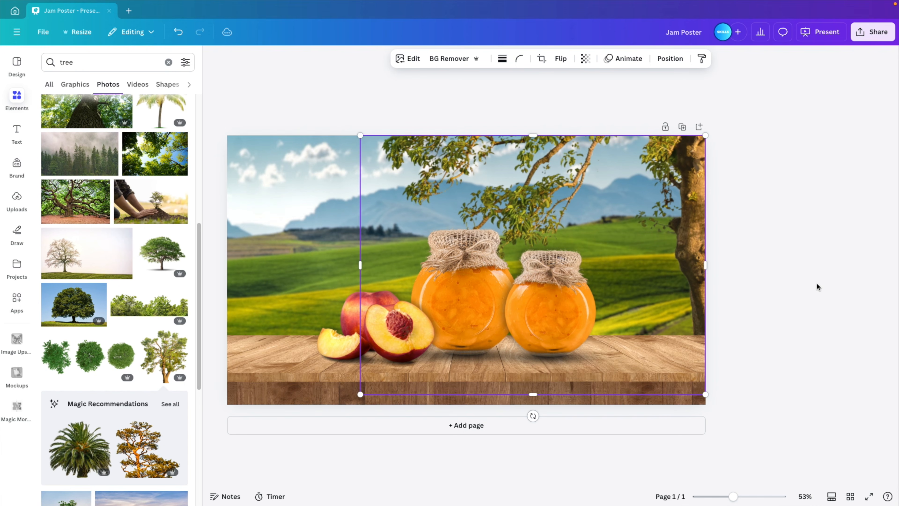
left_click(798, 307)
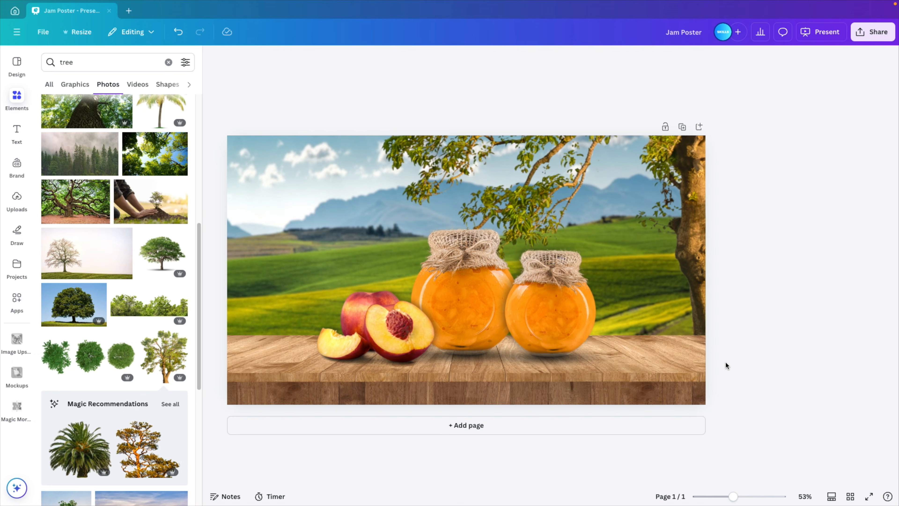
Warm the white balance by setting the temperature to 27 on the peaches and 29 on the large jar.
left_click(382, 330)
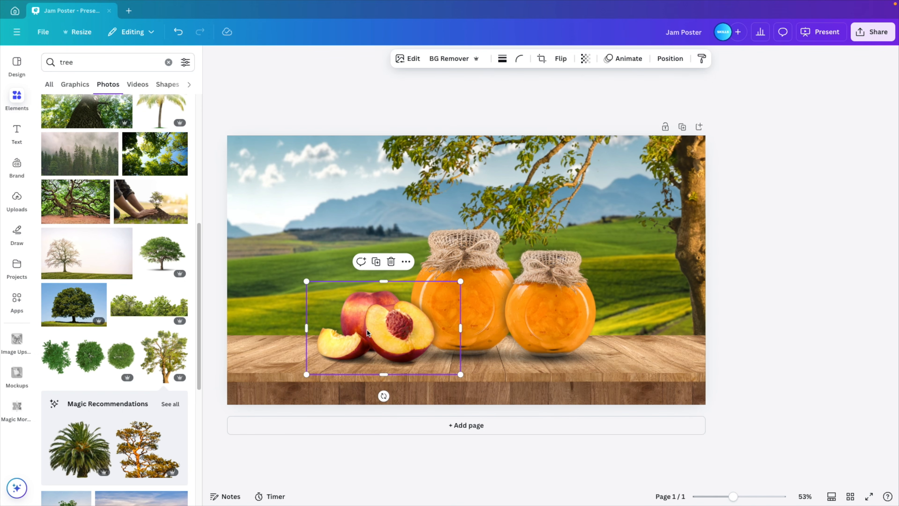
left_click(412, 59)
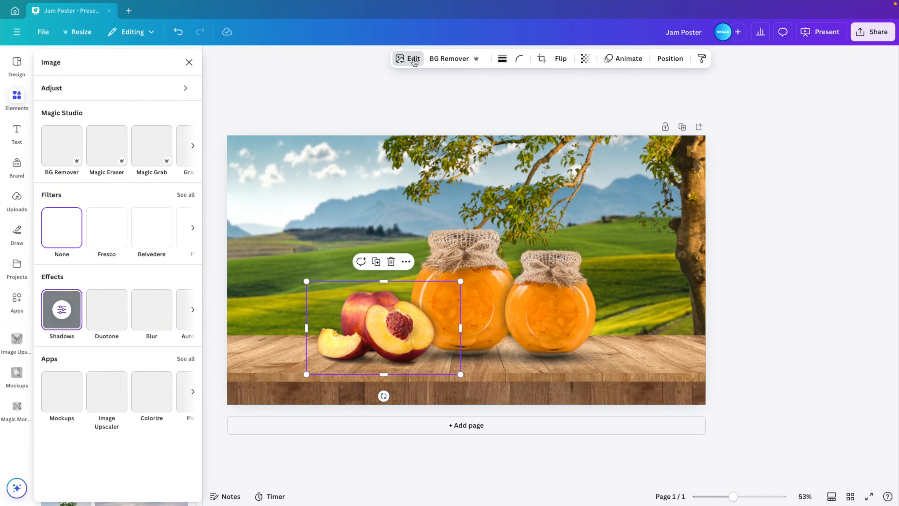
left_click(175, 89)
left_click_drag(106, 193, 112, 193)
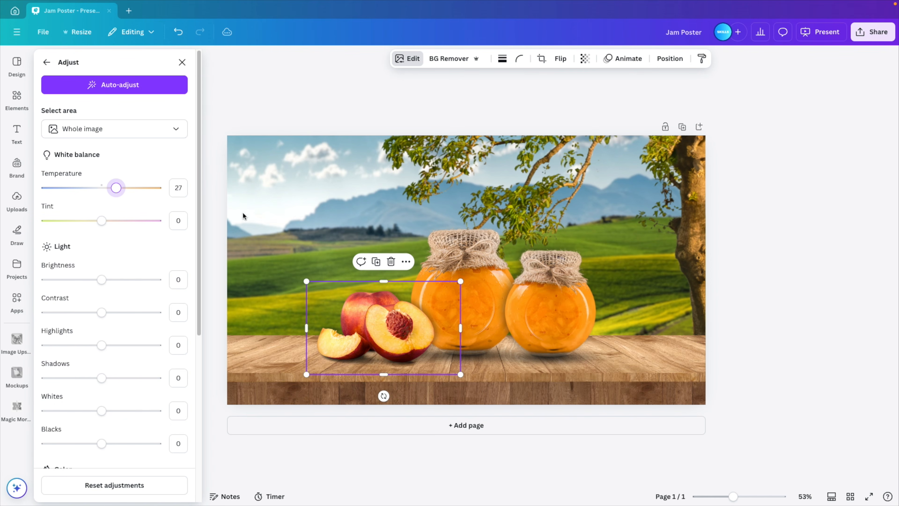
left_click(454, 247)
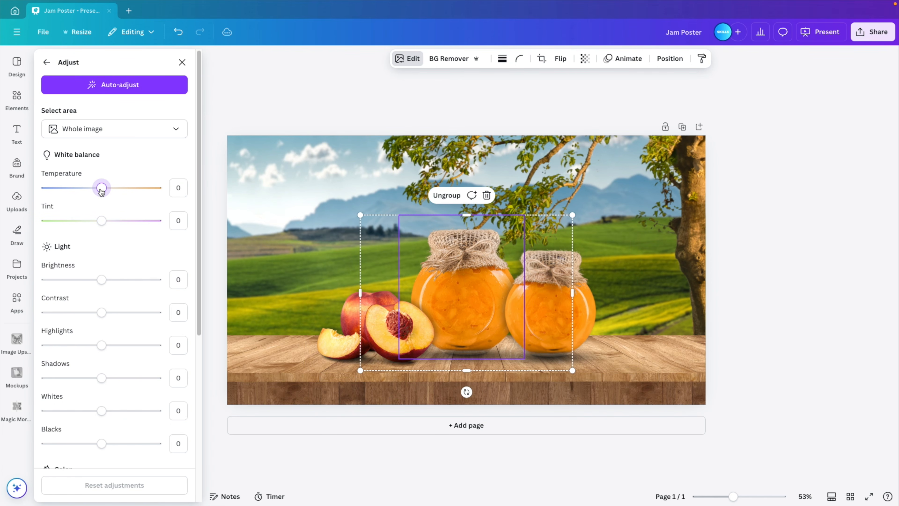
mouse_move(102, 191)
left_mouse_down()
mouse_move(134, 191)
mouse_move(118, 192)
left_mouse_up()
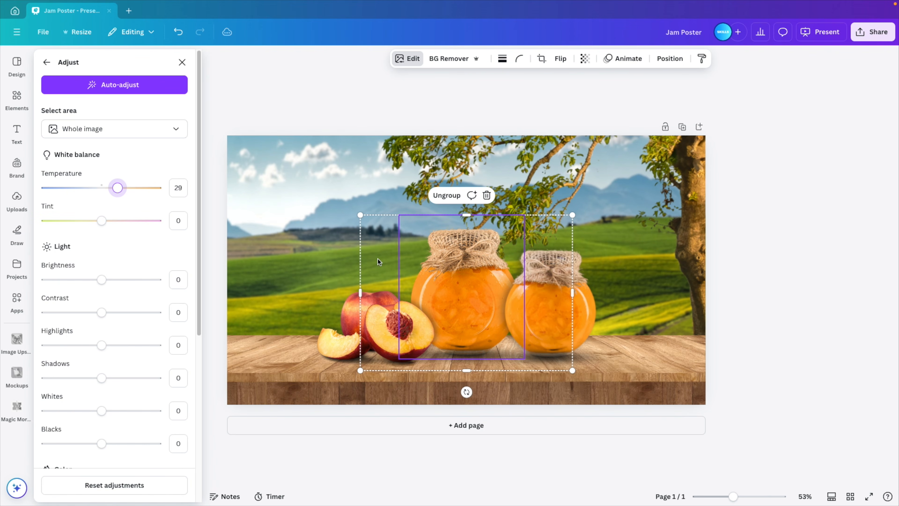
Warm the small jar's color temperature, set the wooden table's temperature to 49, and deselect everything.
left_click(546, 285)
left_click_drag(104, 187, 130, 191)
left_click(251, 347)
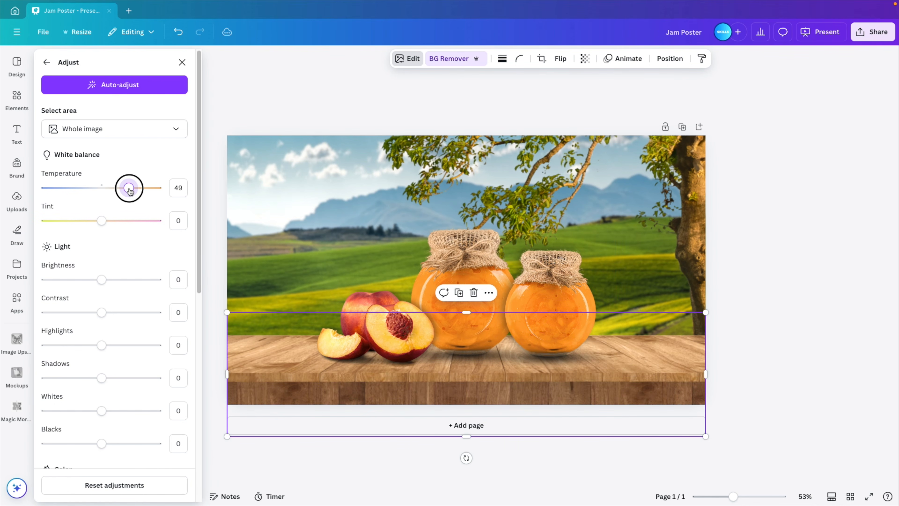
left_click(823, 340)
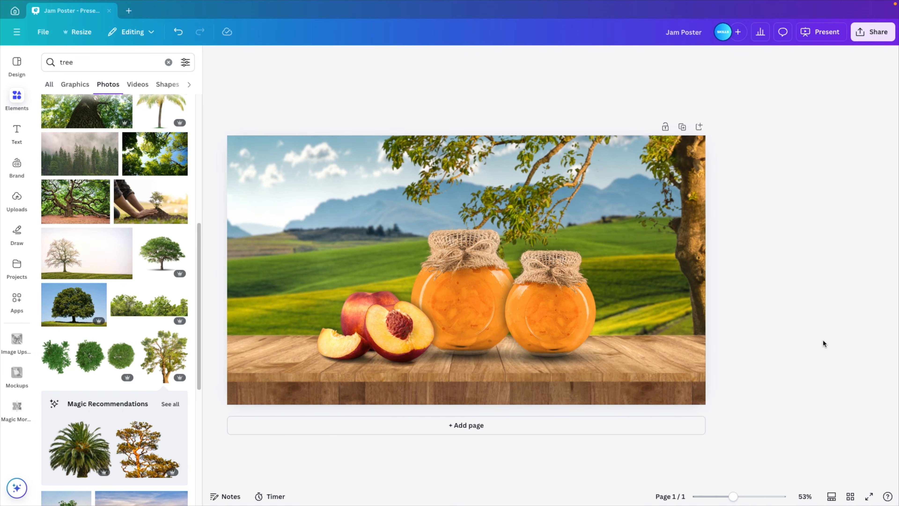
Add a Title text reading "Peach", enlarge it to about size 143 and place it above the peaches, beside the large jar.
left_click(17, 132)
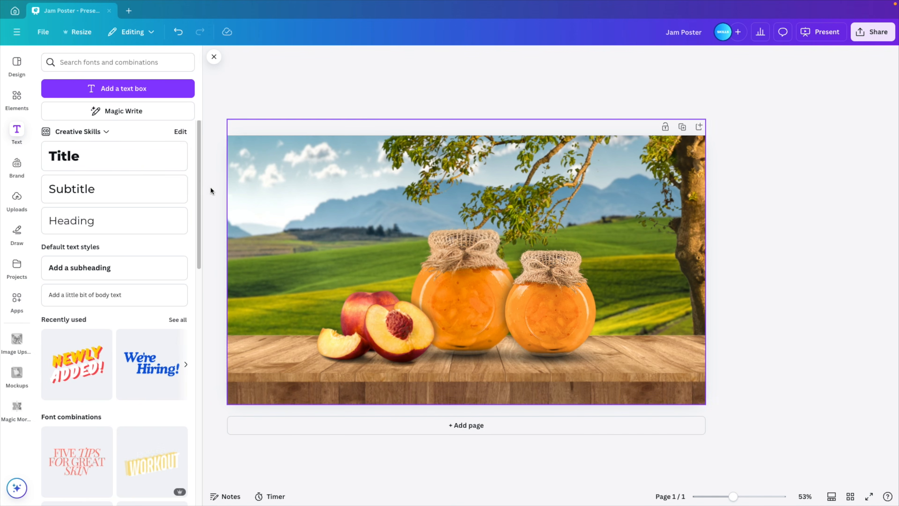
left_click(87, 160)
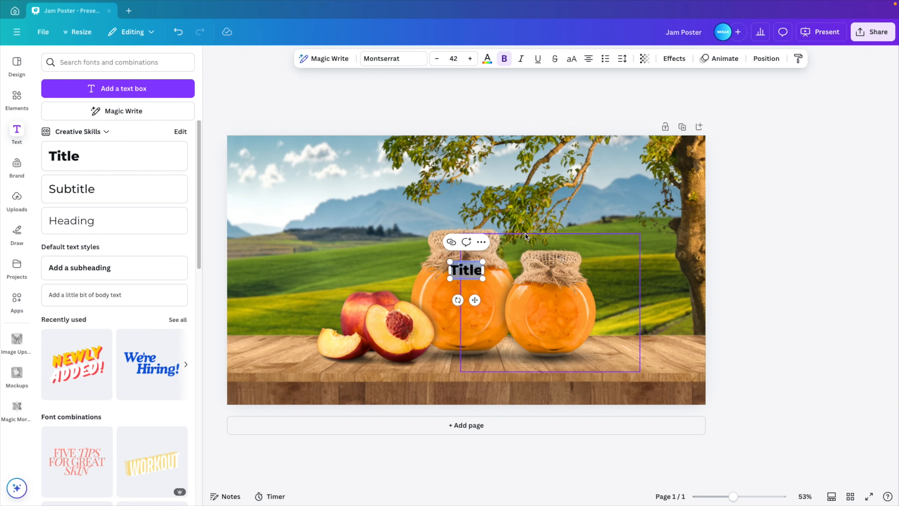
type("Peach")
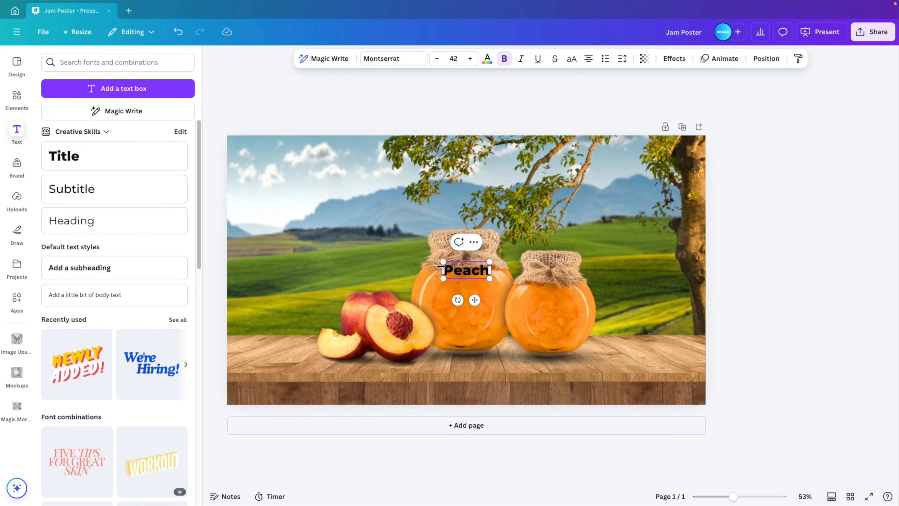
left_click_drag(437, 257, 332, 221)
left_click_drag(427, 254, 342, 269)
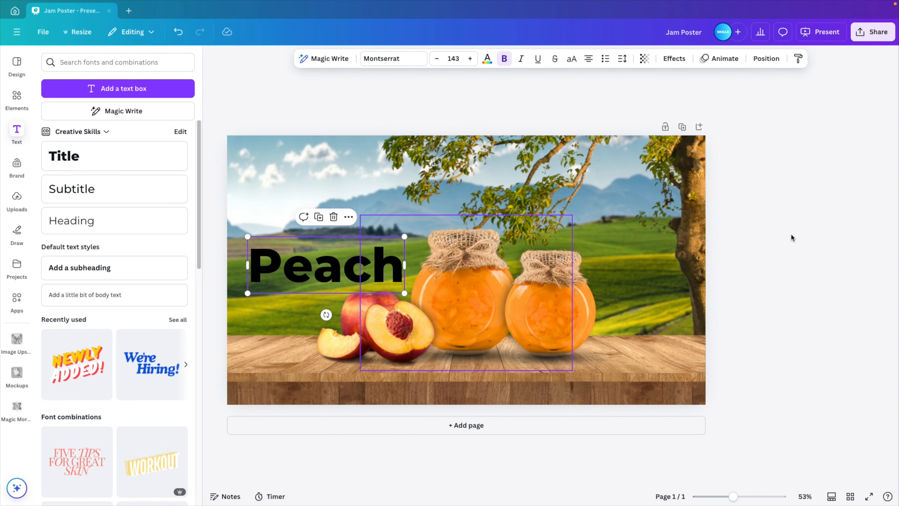
Filter the fonts to the Brush category and apply Brusher to the "Peach" text.
left_click(390, 59)
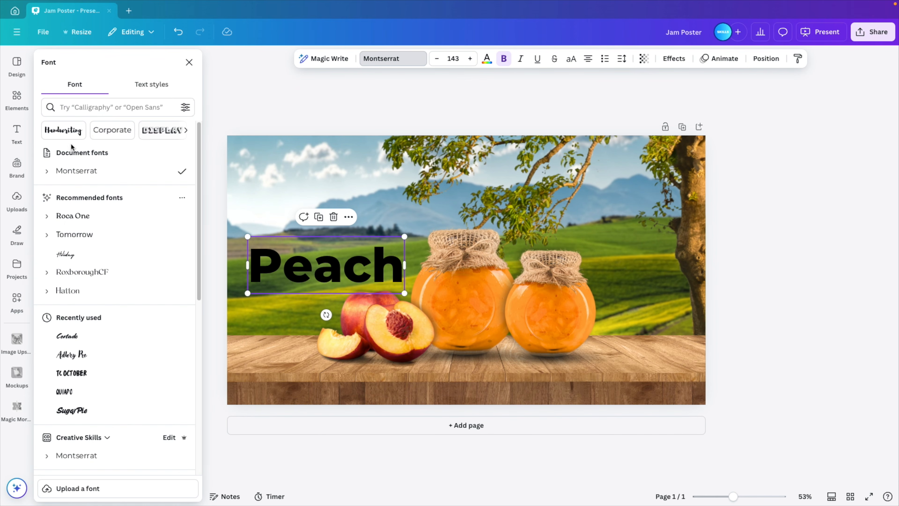
left_click(187, 132)
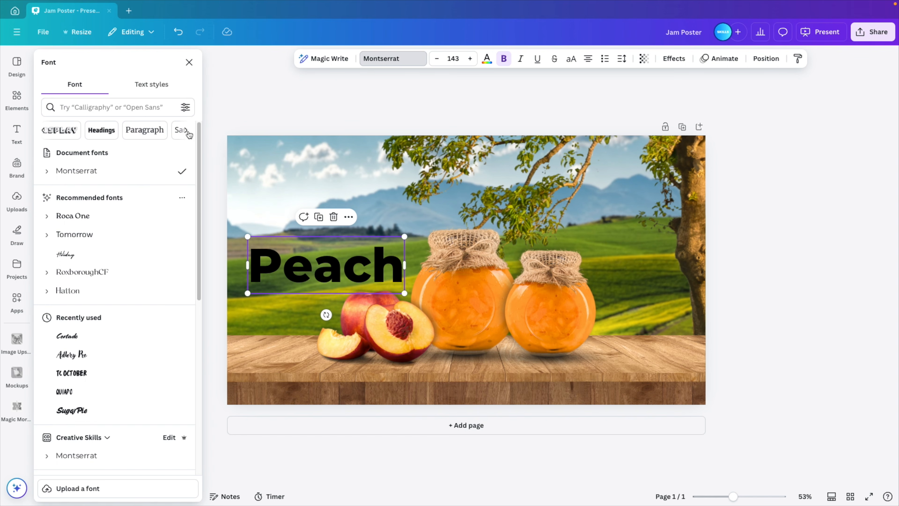
left_click(188, 132)
left_click(188, 132)
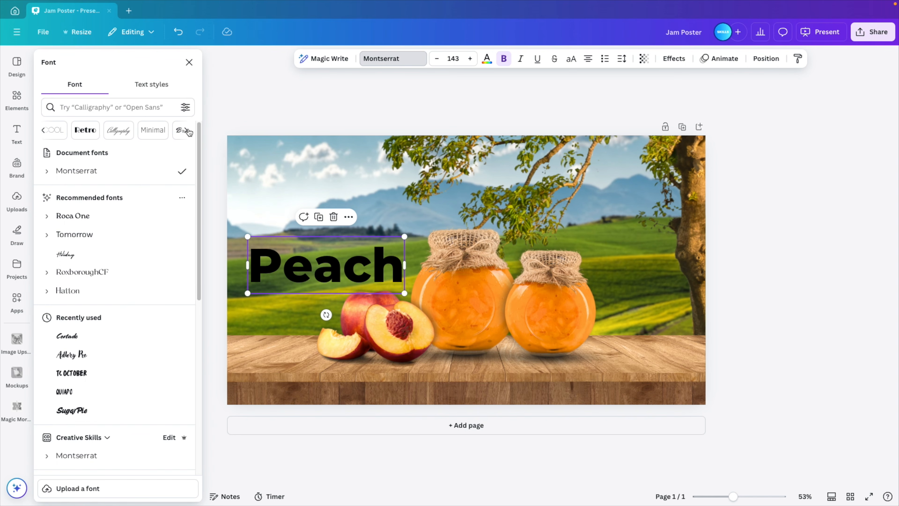
left_click(187, 131)
left_click(61, 134)
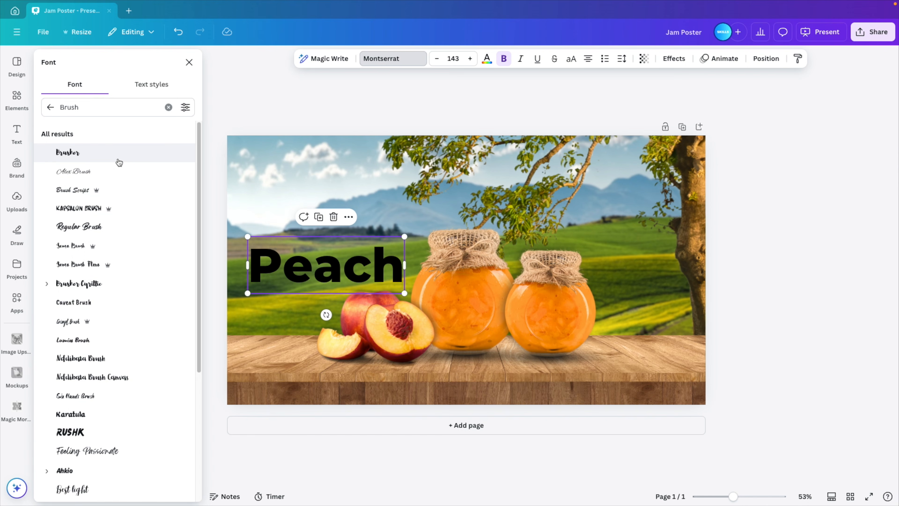
Color the "Peach" text white and enlarge it to about size 205.
left_click(487, 59)
left_click(102, 133)
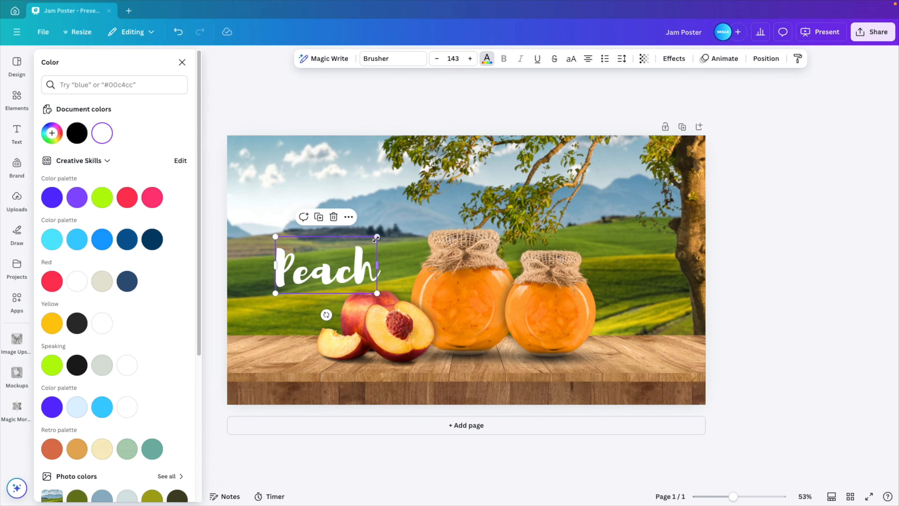
left_click_drag(377, 236, 399, 224)
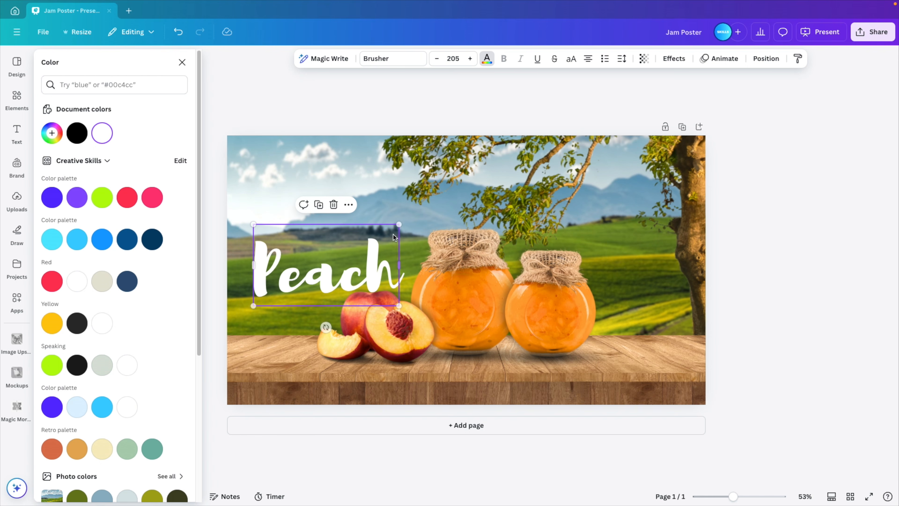
Change the "Peach" text's font to Michegar from the Brush fonts.
left_click(418, 63)
scroll(135, 216, "down", 1)
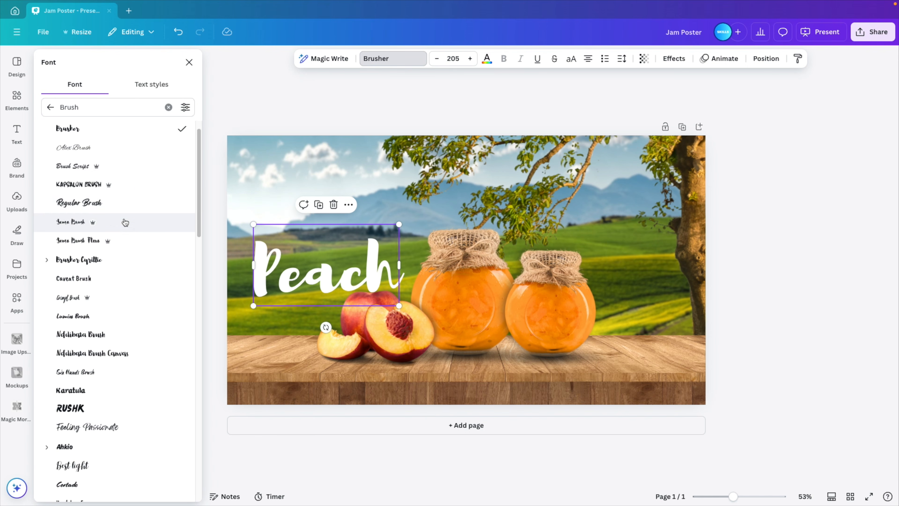
scroll(125, 222, "down", 7)
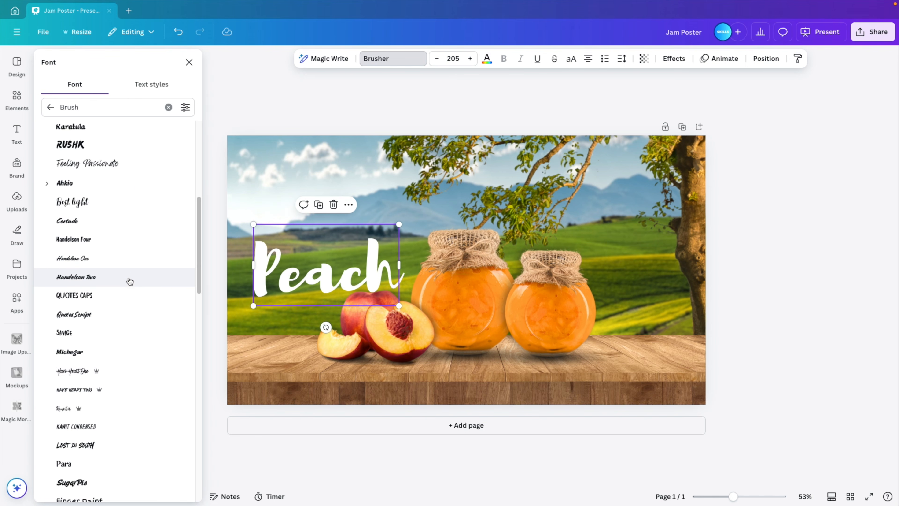
left_click(106, 352)
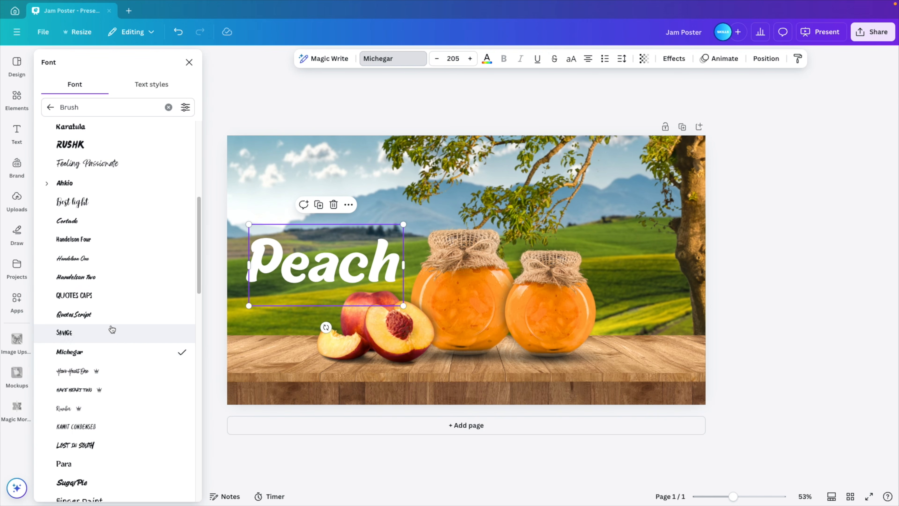
Browse the Brush fonts and try Gladiola and Alanta on the "Peach" text.
scroll(112, 327, "down", 1)
scroll(115, 324, "down", 7)
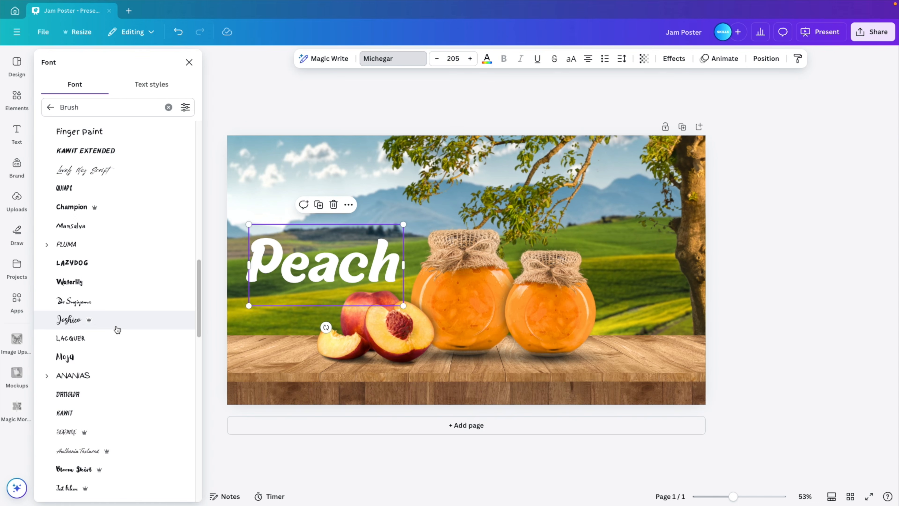
scroll(141, 340, "down", 2)
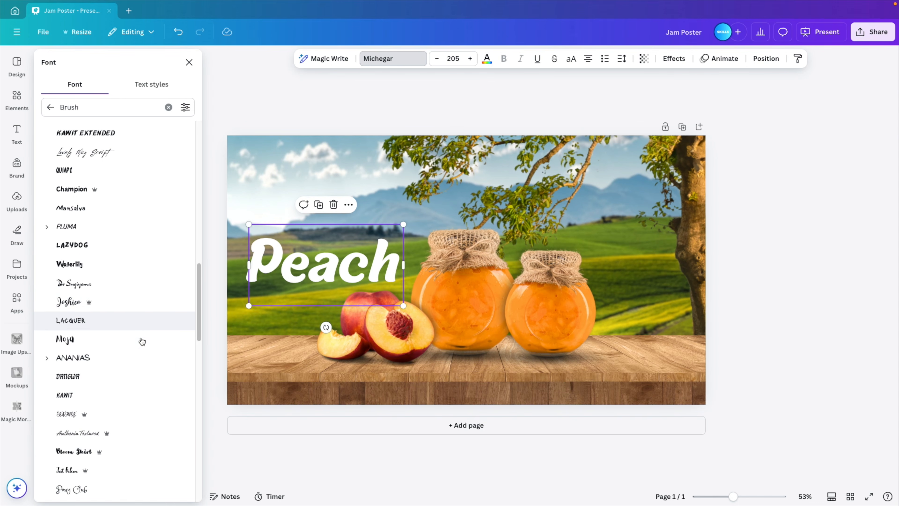
scroll(142, 341, "down", 4)
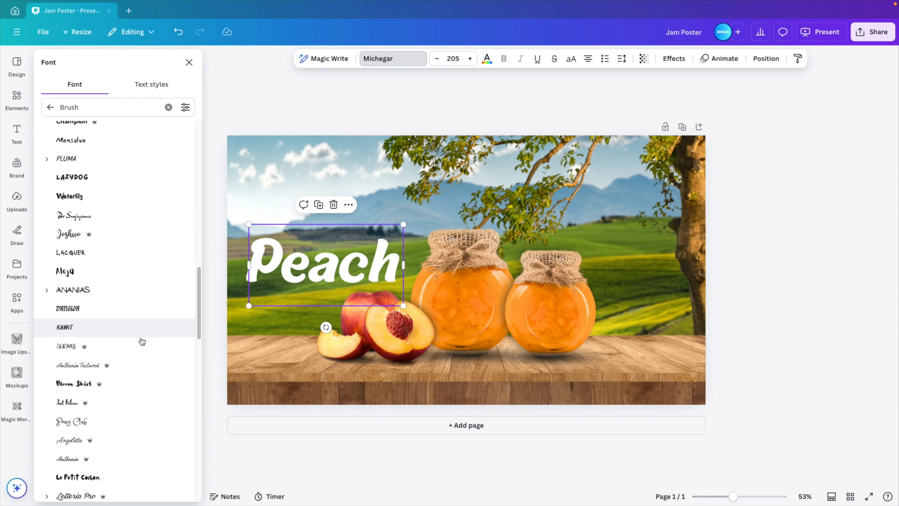
scroll(142, 340, "down", 6)
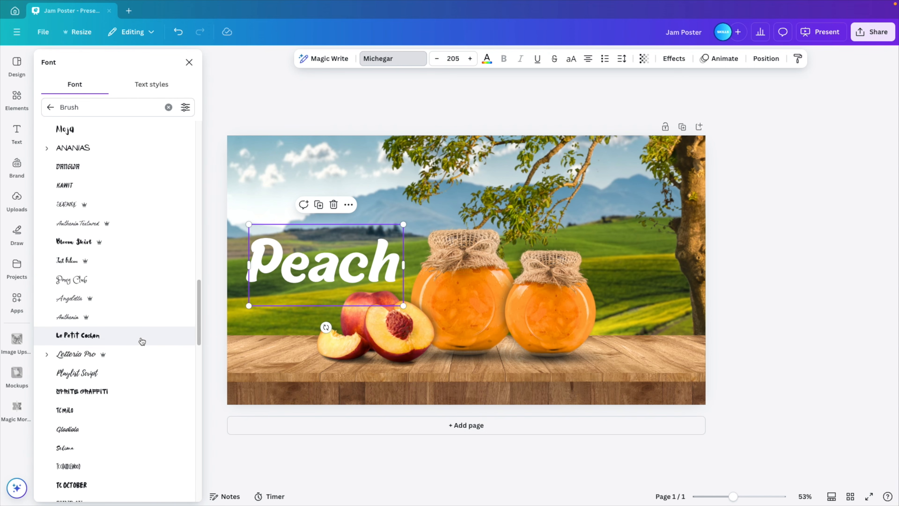
left_click(134, 313)
scroll(133, 319, "down", 4)
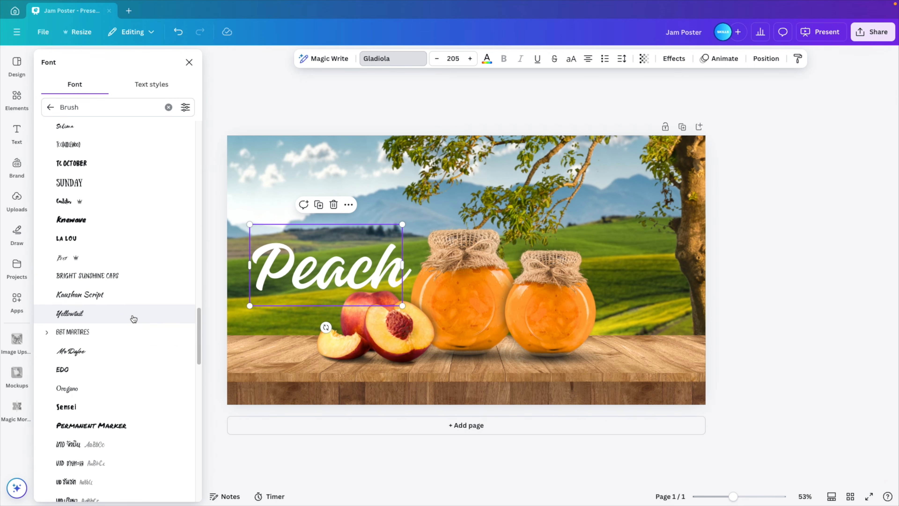
scroll(133, 319, "down", 10)
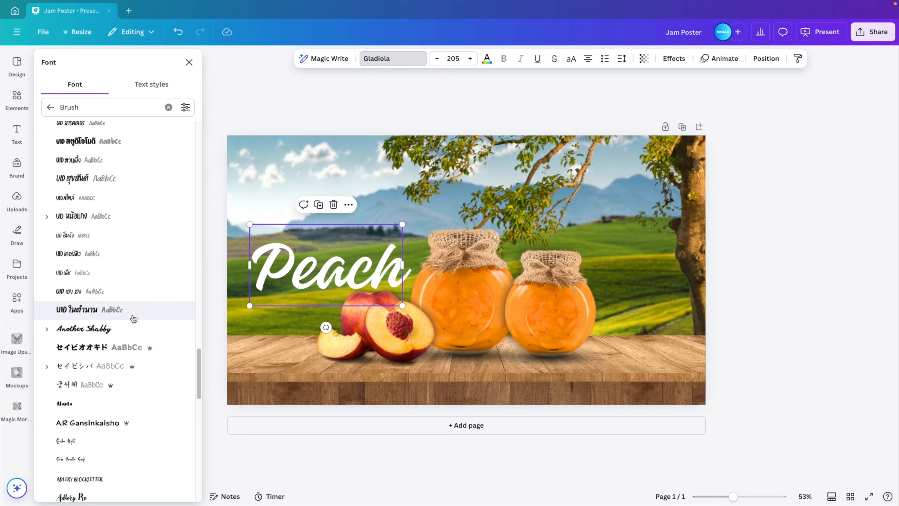
scroll(133, 319, "down", 1)
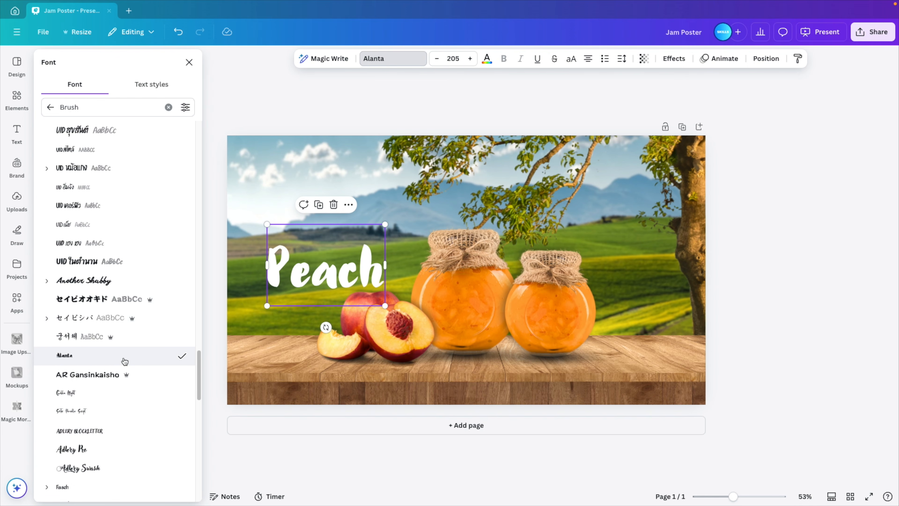
Search the fonts for "adler" and apply Adlery Pro to the "Peach" text.
scroll(125, 361, "up", 12)
left_click(93, 108)
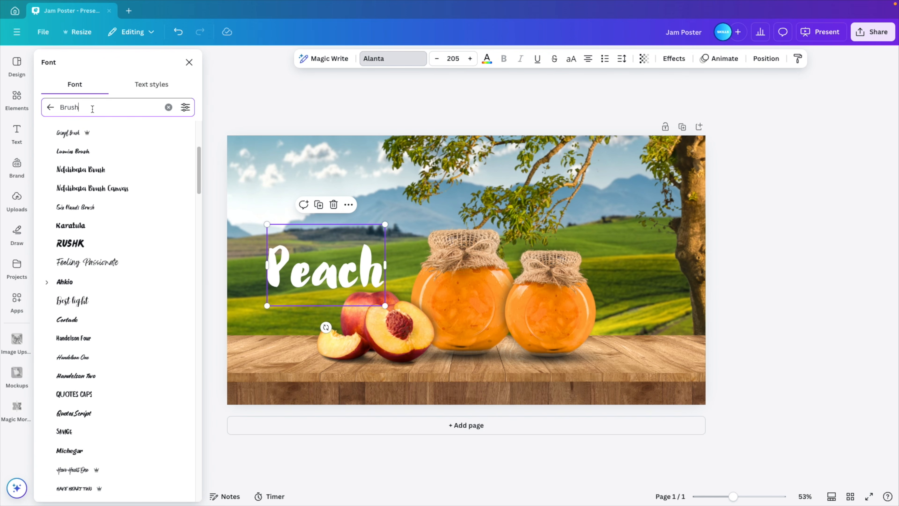
type("adler")
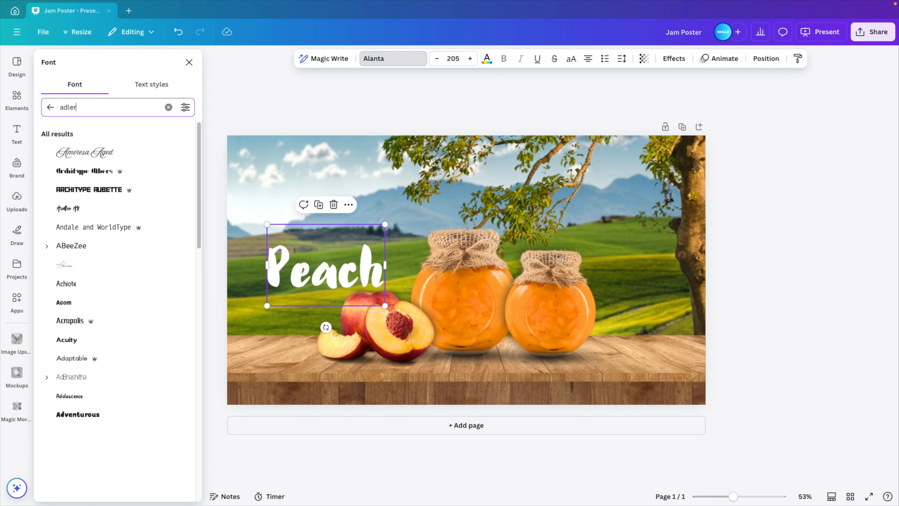
left_click(76, 171)
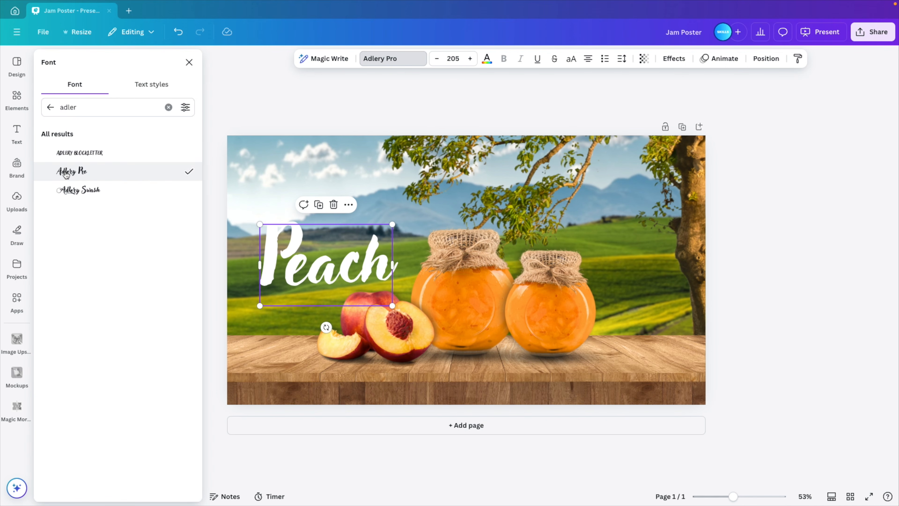
Enlarge the "Peach" text to about size 228, lower it slightly toward the peaches, and apply the Lift effect.
left_click_drag(394, 221, 407, 215)
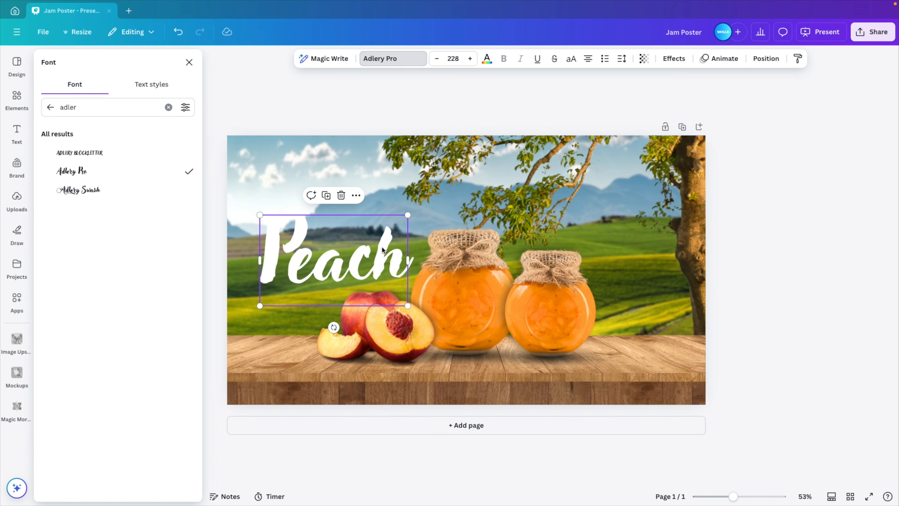
left_click_drag(382, 246, 375, 259)
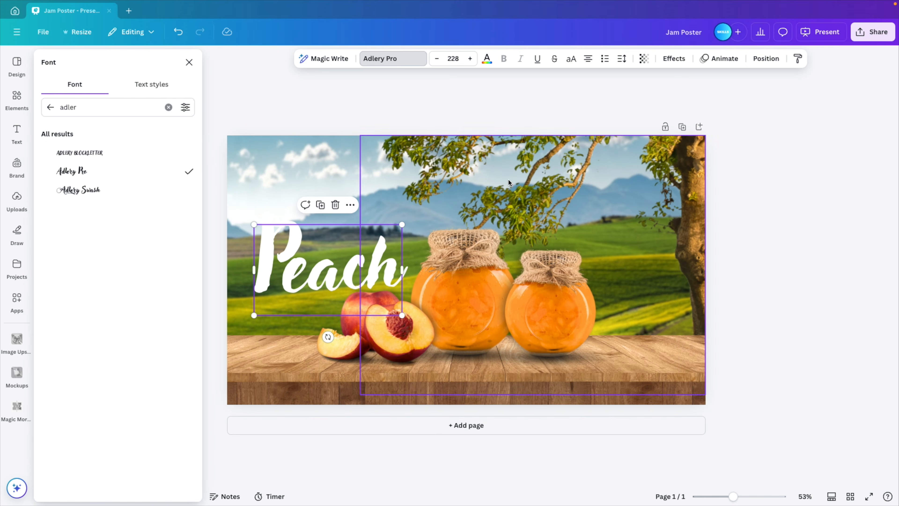
left_click(673, 59)
left_click(172, 136)
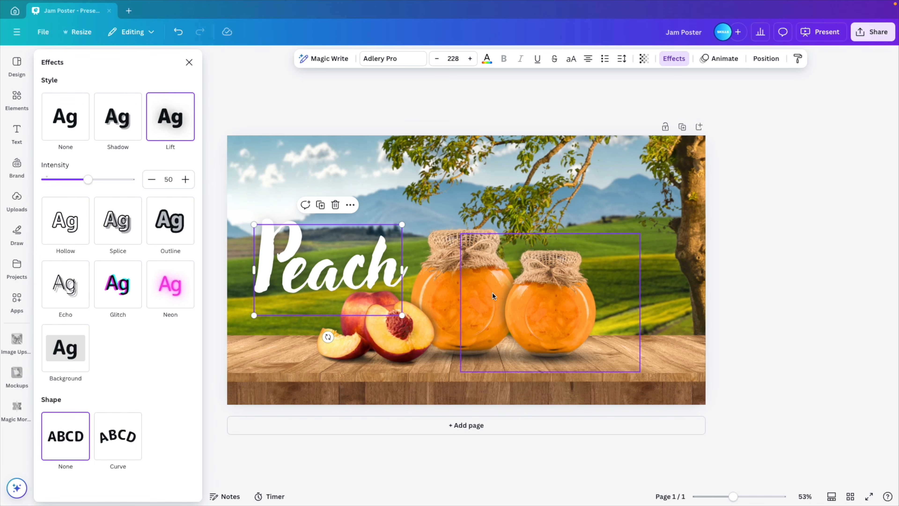
Enlarge and reposition the farm landscape background, and crop its four sides to the page edges.
left_click(250, 195)
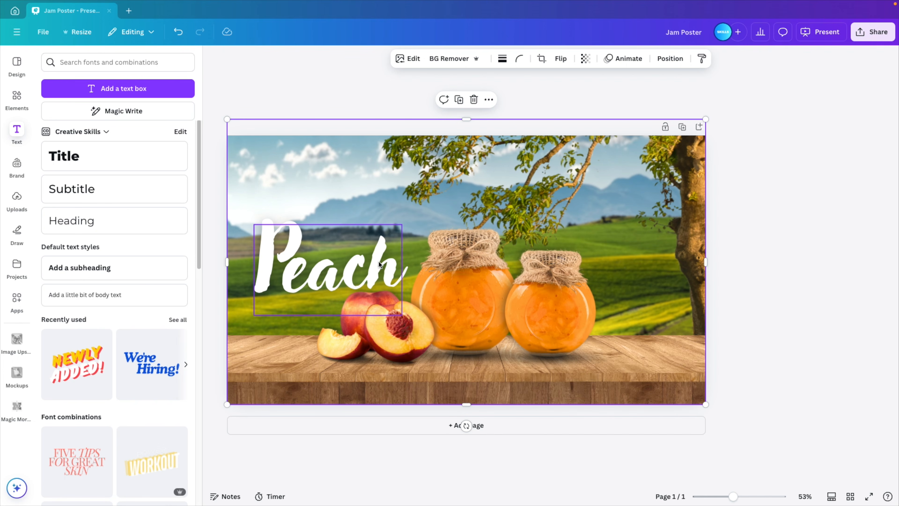
scroll(378, 262, "down", 5)
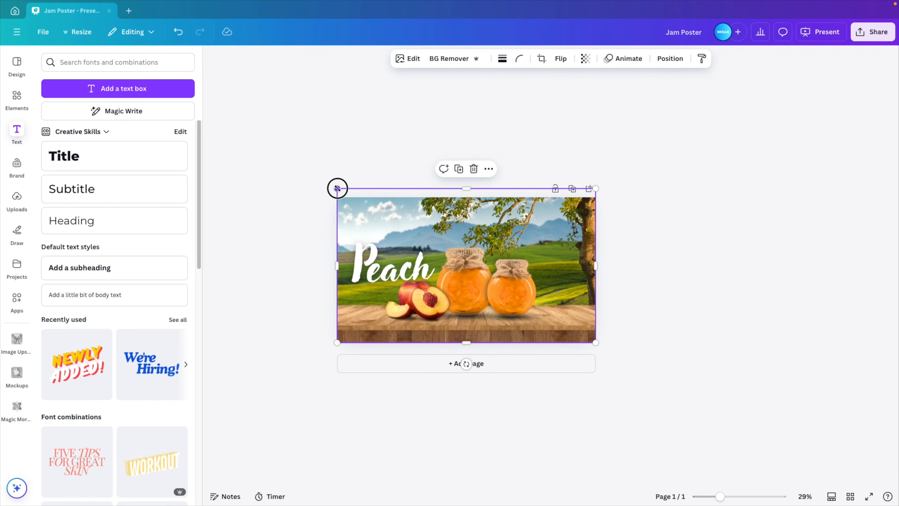
left_click_drag(336, 188, 285, 158)
left_click_drag(343, 213, 381, 212)
left_click_drag(324, 254, 338, 254)
left_click_drag(635, 254, 595, 253)
left_click_drag(466, 160, 466, 197)
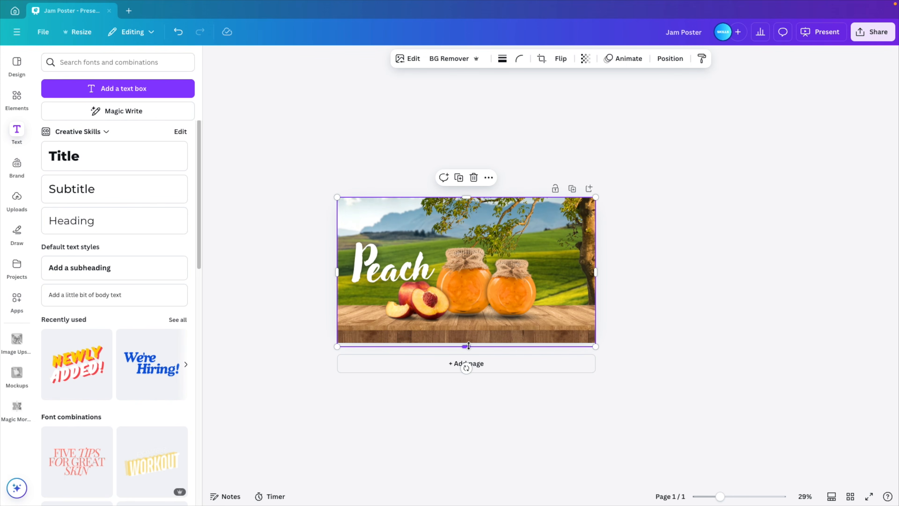
left_click_drag(469, 346, 469, 343)
scroll(433, 284, "up", 5)
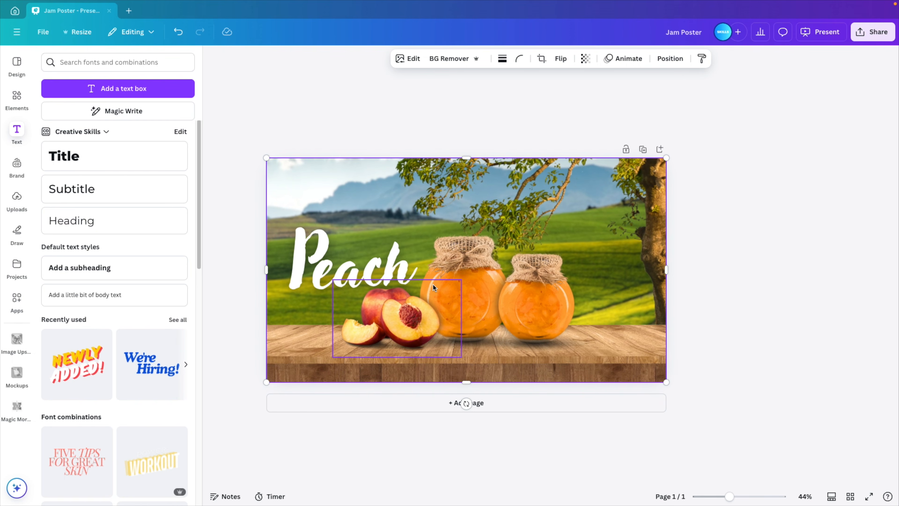
Add a Title text reading "New", enlarge it to about size 82.8 and place it over the upper part of "Peach".
left_click(294, 119)
left_click(74, 156)
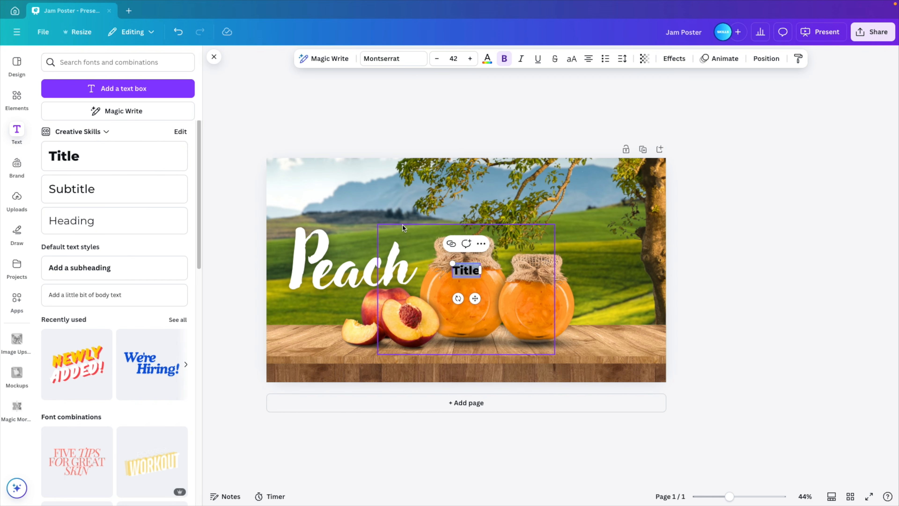
type("New")
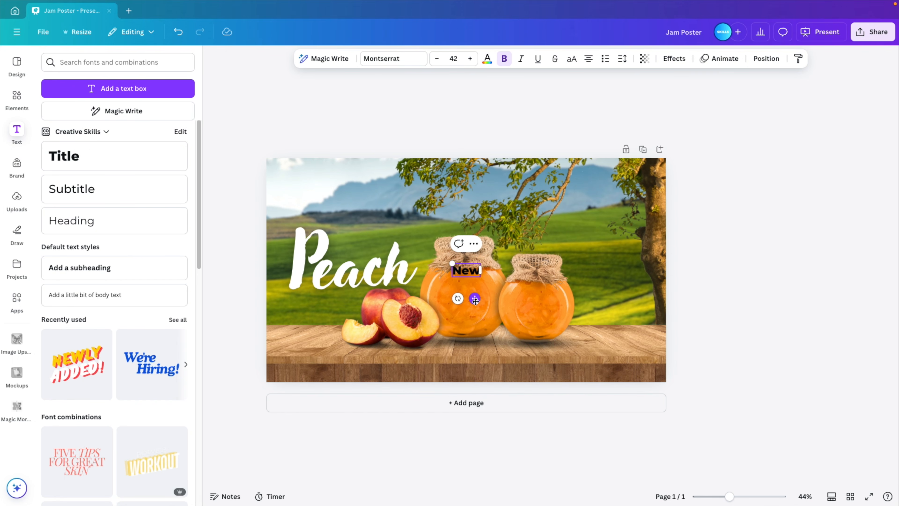
left_click_drag(475, 300, 382, 279)
left_click_drag(360, 242, 333, 229)
Color the "New" text white and set its font to Cooper BT.
left_click(488, 58)
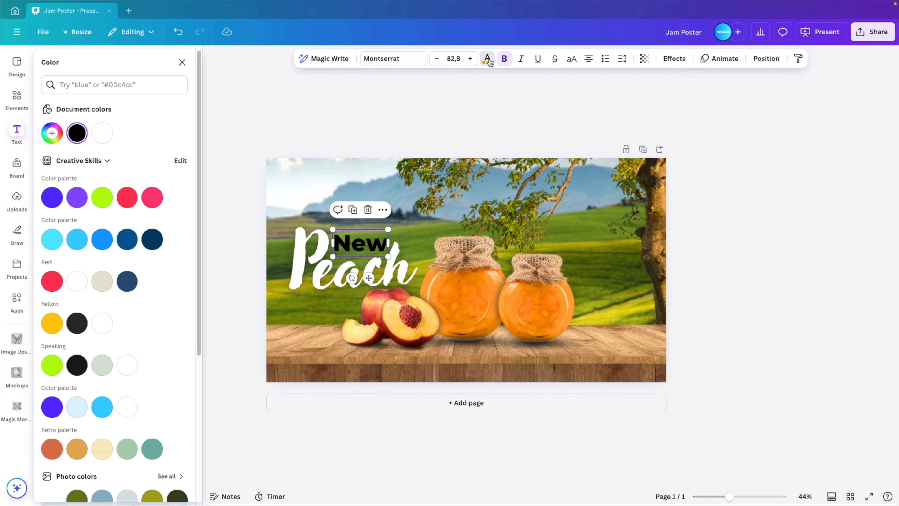
left_click(101, 133)
left_click(393, 59)
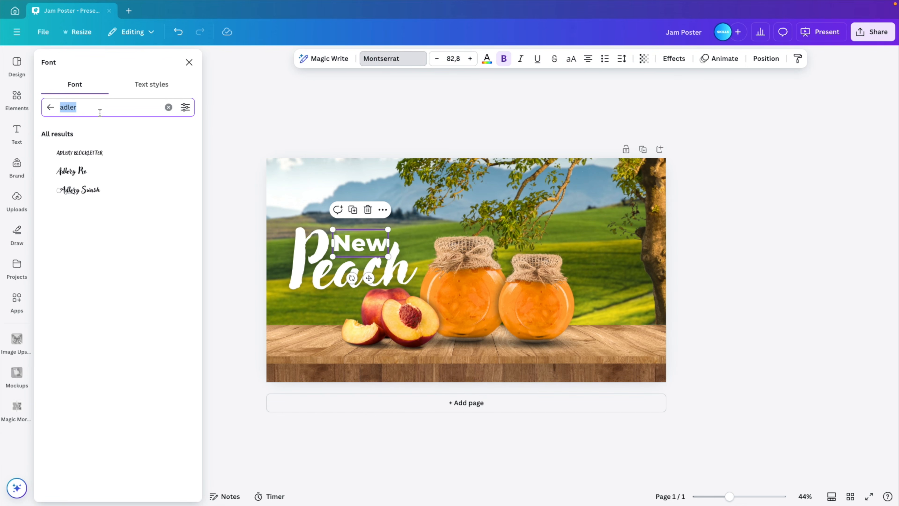
type("coop")
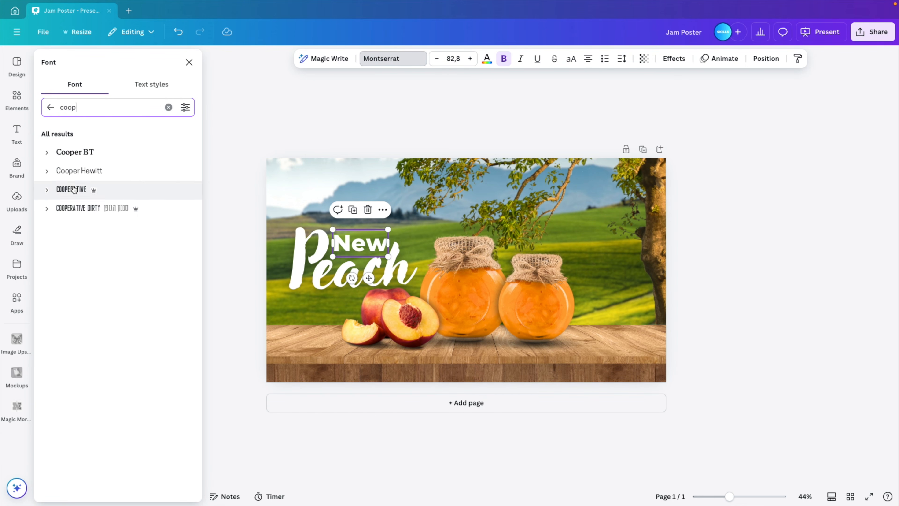
left_click(75, 152)
Fit "New" at about size 78.7 just above the "each" letters, and slightly enlarge it together with "Peach".
left_click_drag(374, 239, 386, 230)
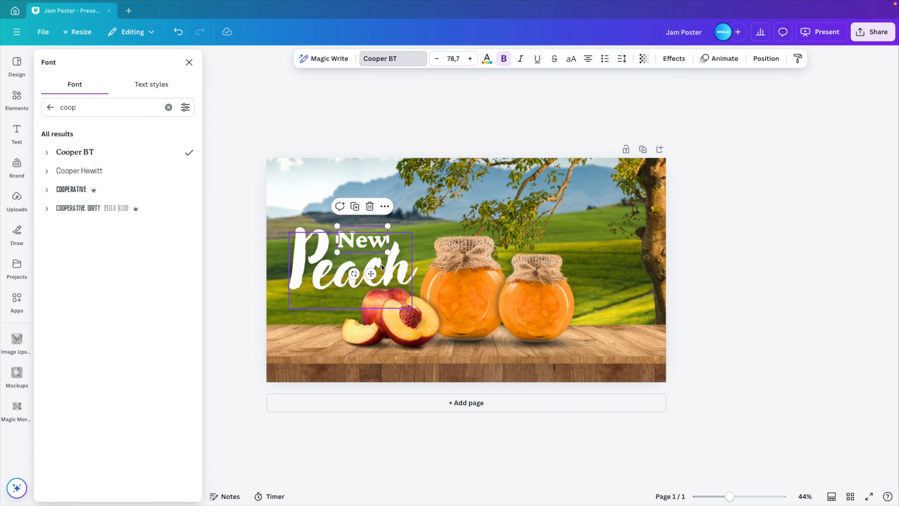
left_click_drag(369, 273, 370, 278)
key("Escape")
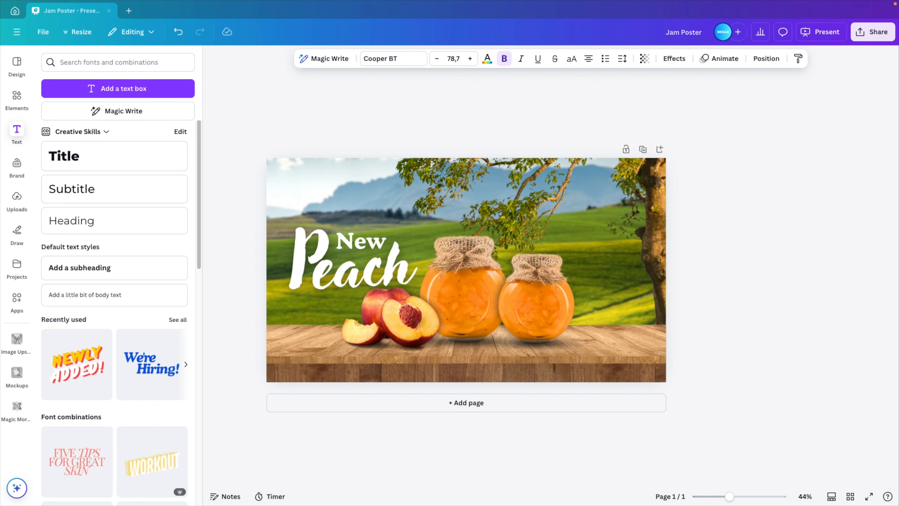
left_click(377, 262, "shift")
left_click_drag(413, 308, 417, 310)
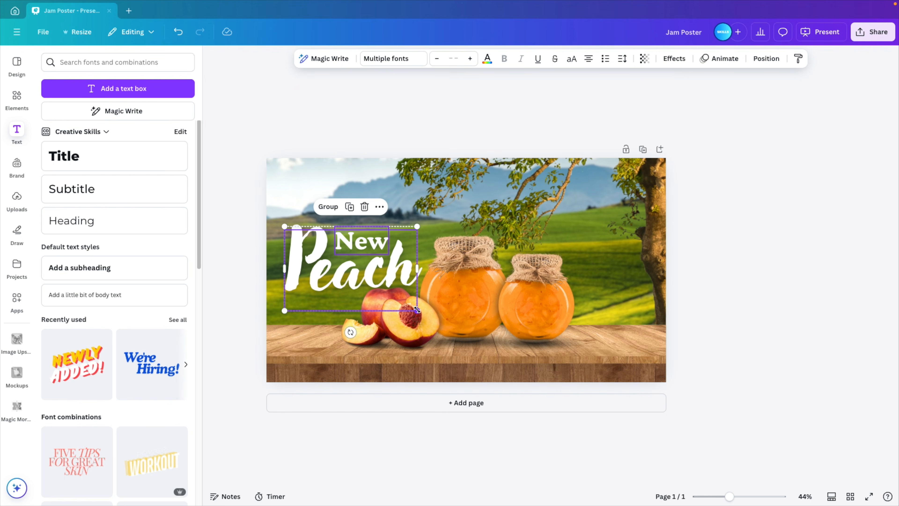
Apply the Lift effect with an intensity of about 60 to the "New" and "Peach" texts together.
left_click(674, 58)
left_click(174, 120)
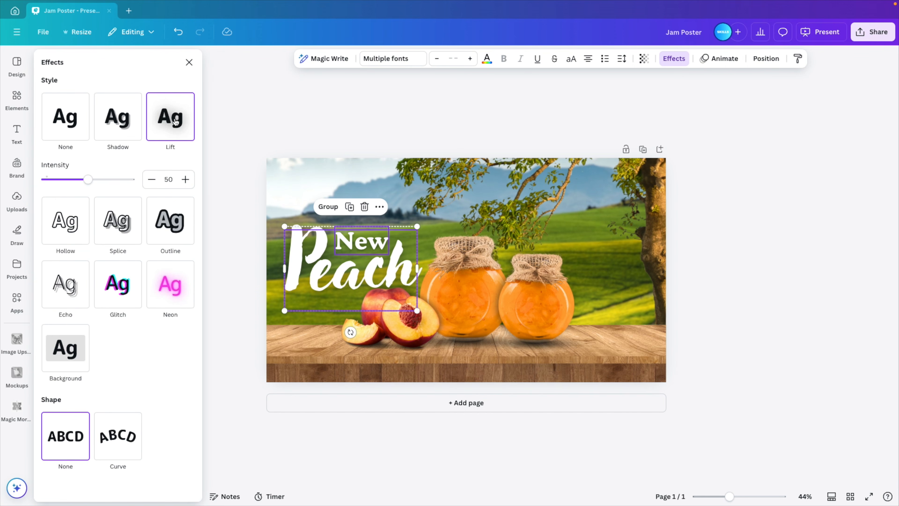
mouse_move(88, 181)
left_mouse_down()
mouse_move(125, 178)
mouse_move(84, 179)
mouse_move(98, 181)
left_mouse_up()
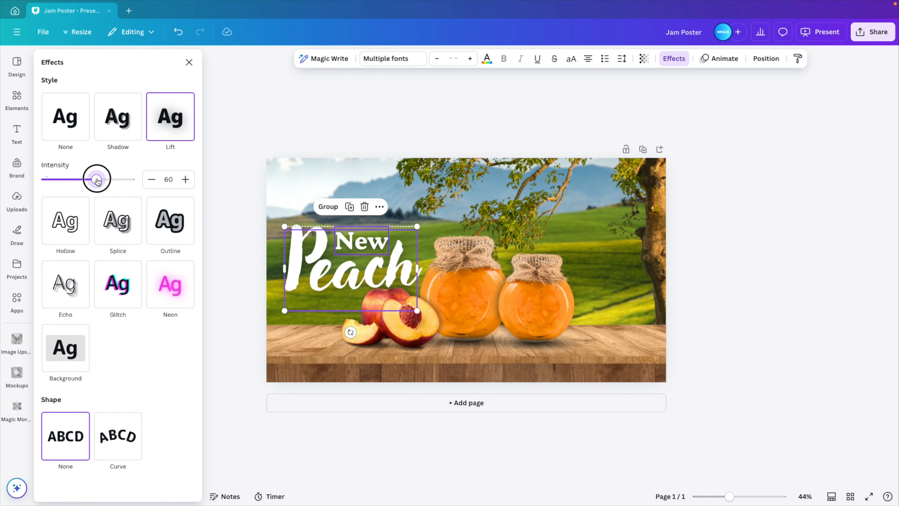
left_click(493, 118)
left_click(738, 283)
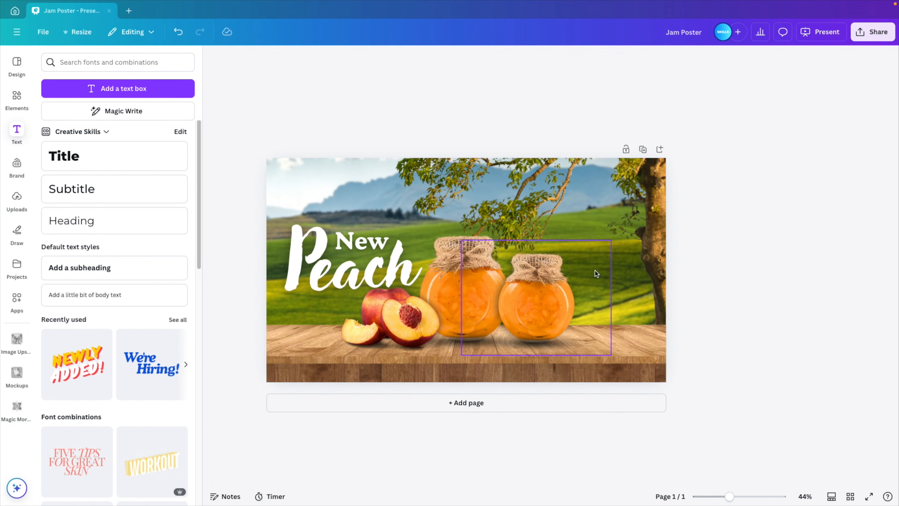
Search the graphics for "splash", add the black three-stroke splash and place it on the outer side of the smaller jar.
left_click(17, 98)
left_click(115, 62)
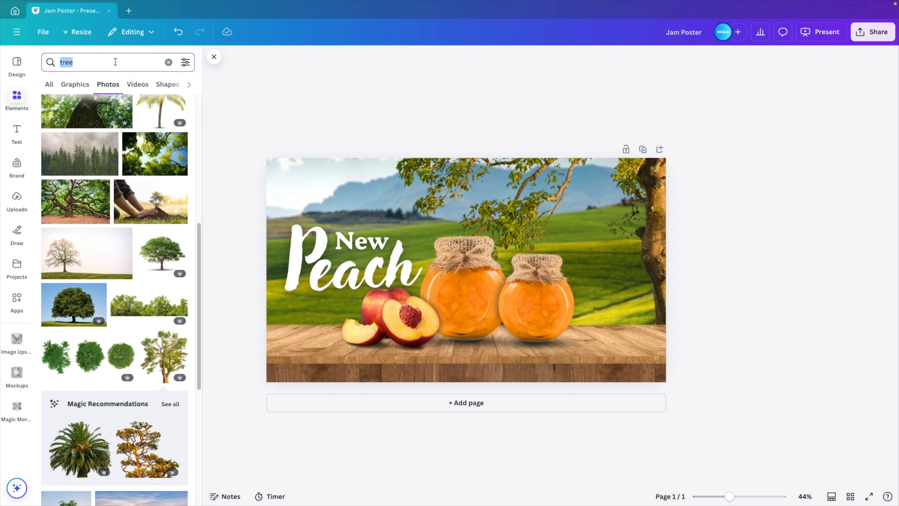
type("splash")
key("Return")
left_click(67, 87)
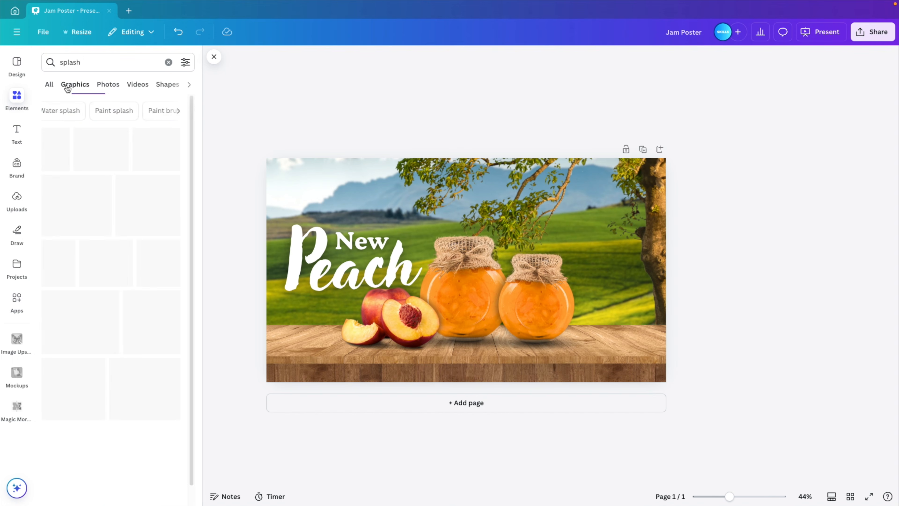
left_click(157, 319)
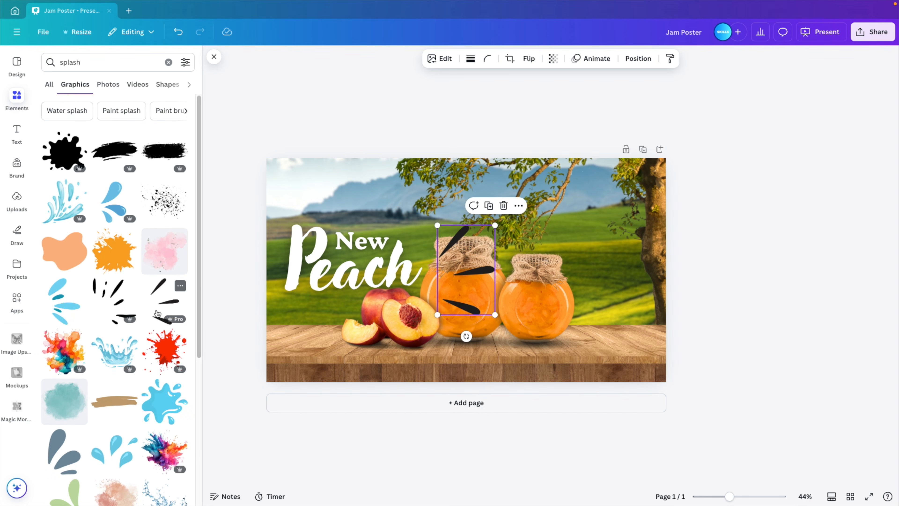
left_click_drag(482, 277, 617, 278)
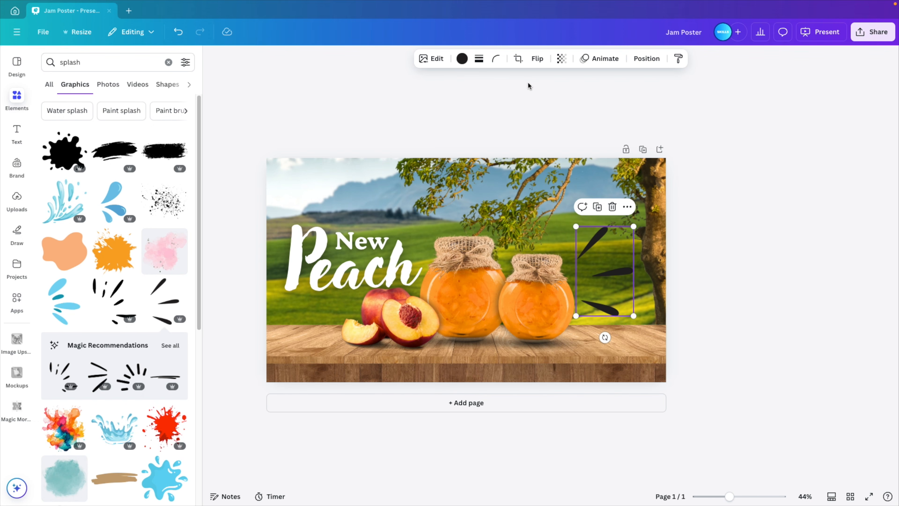
Flip the splash graphic vertically and rotate it slightly counterclockwise so its strokes radiate from the smaller jar.
left_click(537, 58)
left_click(541, 103)
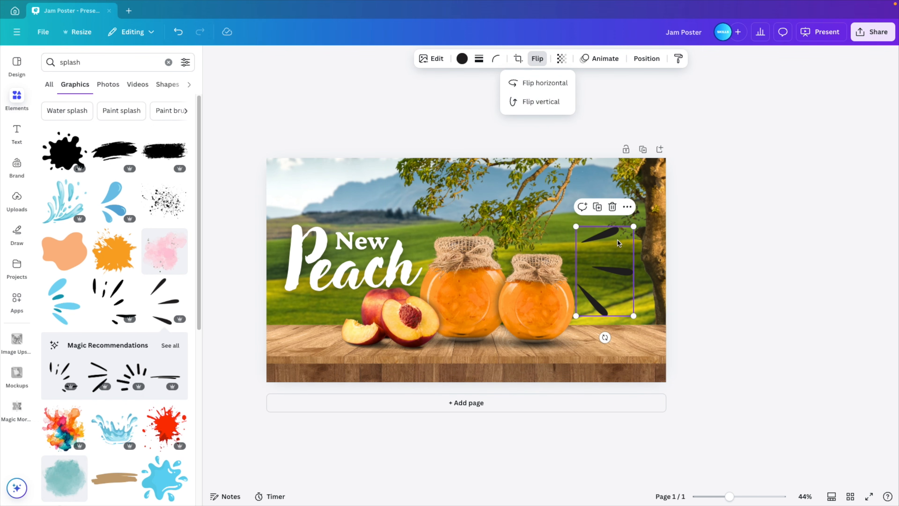
mouse_move(605, 337)
left_mouse_down()
mouse_move(624, 337)
mouse_move(625, 327)
left_mouse_up()
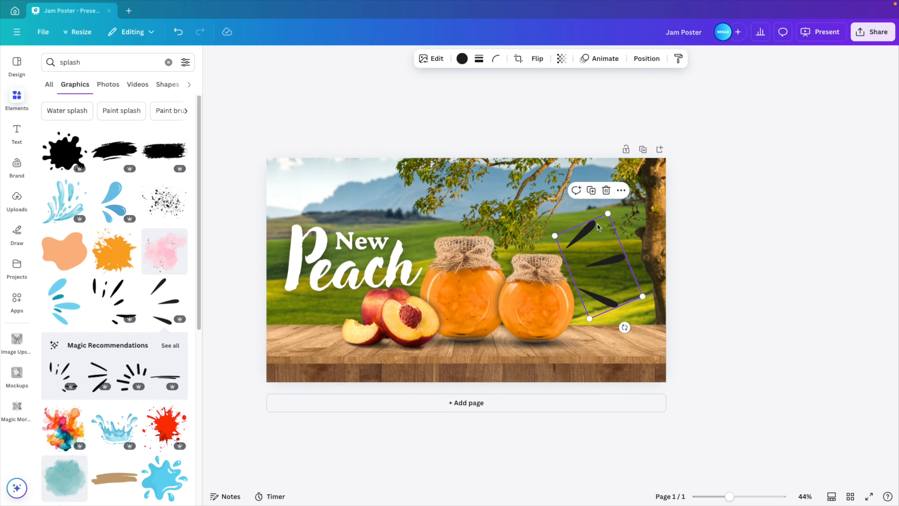
Color the splash graphic beside the smaller jar white and deselect it.
left_click(461, 58)
left_click(103, 135)
left_click(337, 99)
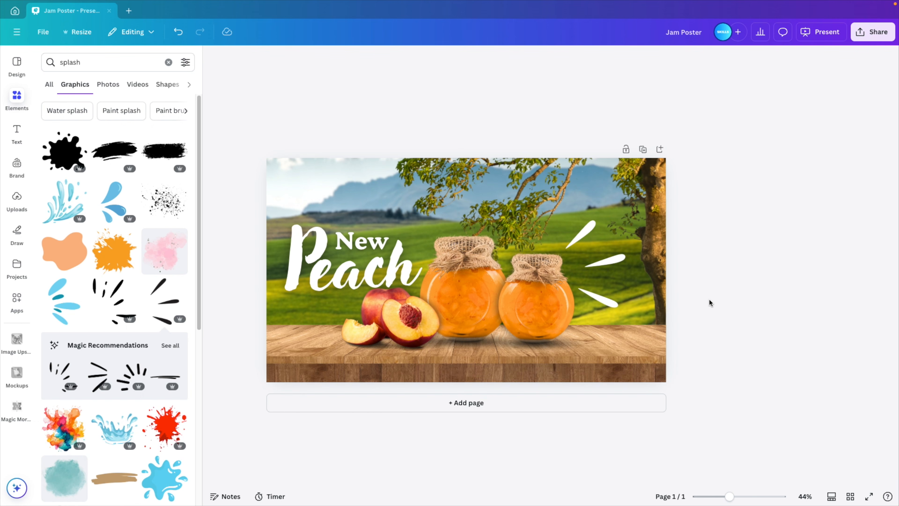
left_click(21, 130)
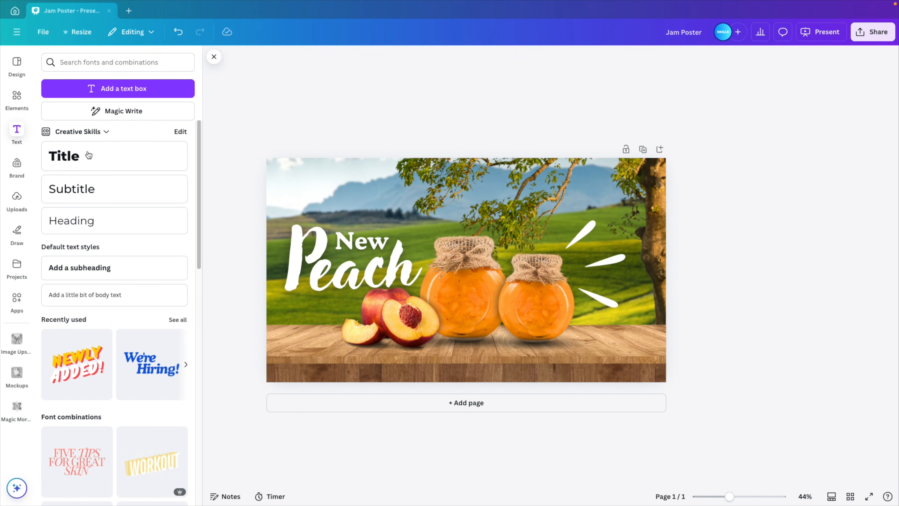
left_click(86, 227)
type("WW")
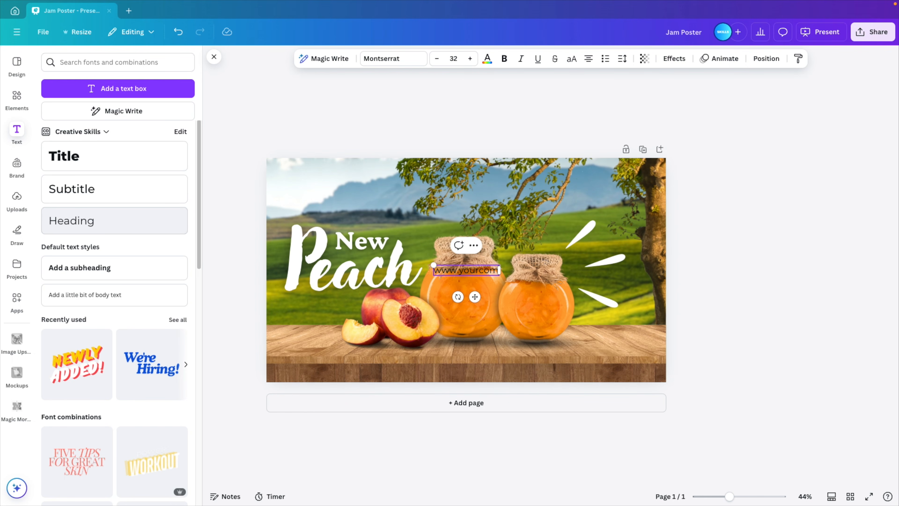
type("w.yourcompany.com")
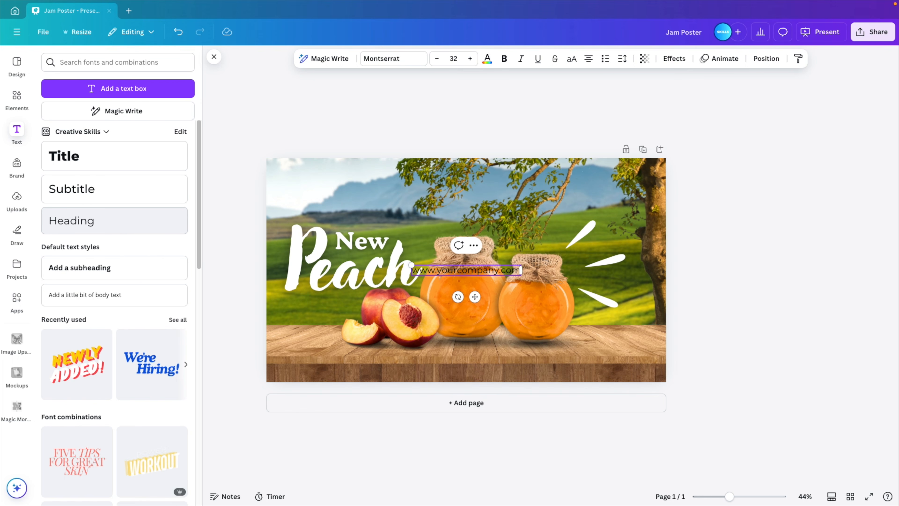
left_click_drag(474, 297, 613, 396)
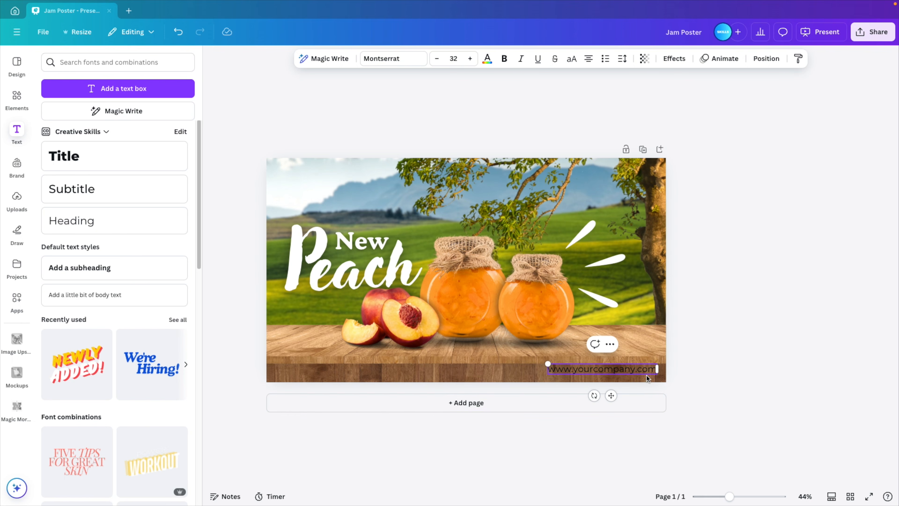
Color the website text white and enlarge it slightly to a font size of about 34.6.
left_click(487, 59)
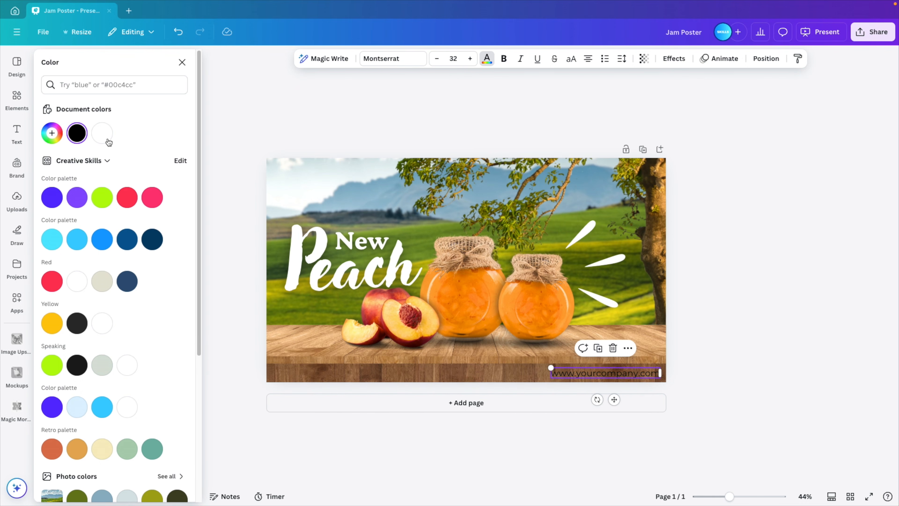
left_click(102, 132)
left_click_drag(551, 368, 542, 365)
Duplicate the website text to the poster's lower-left corner, replace its wording with the phone number and align it with the title's left edge.
left_click_drag(385, 378, 368, 376)
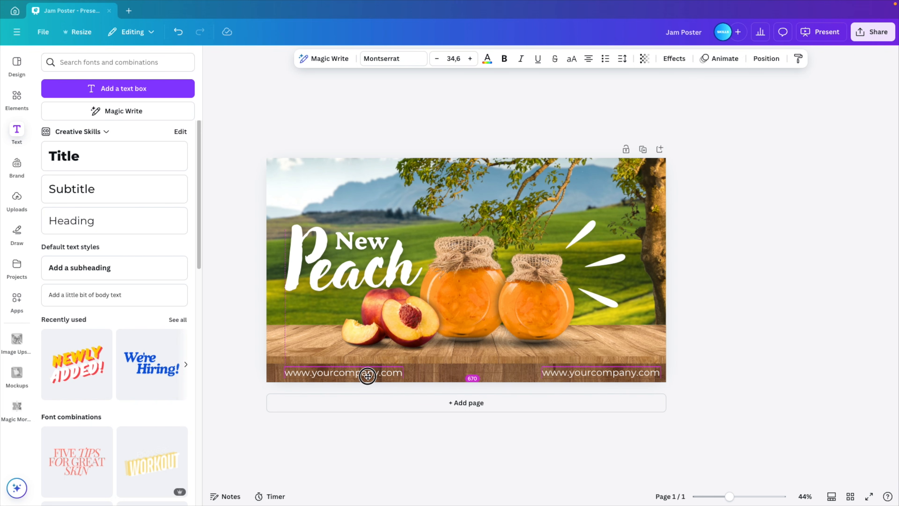
double_click(366, 376)
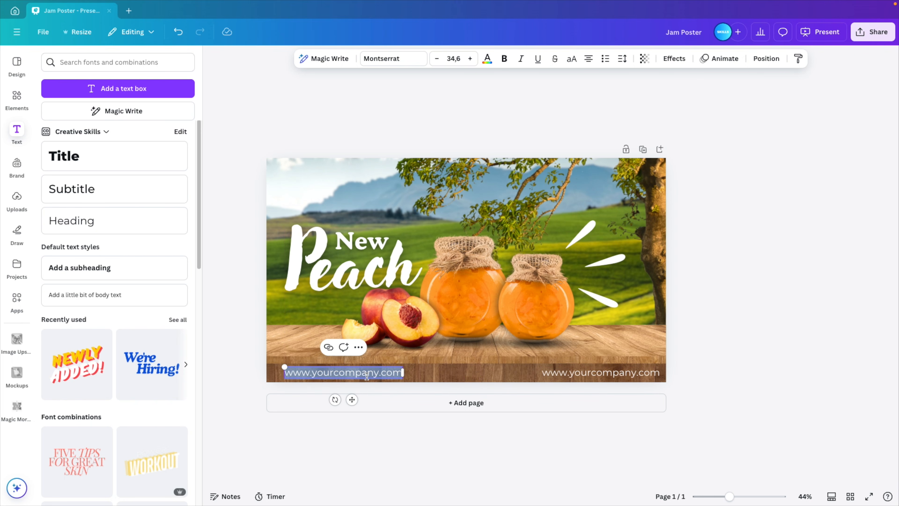
type("+123 456")
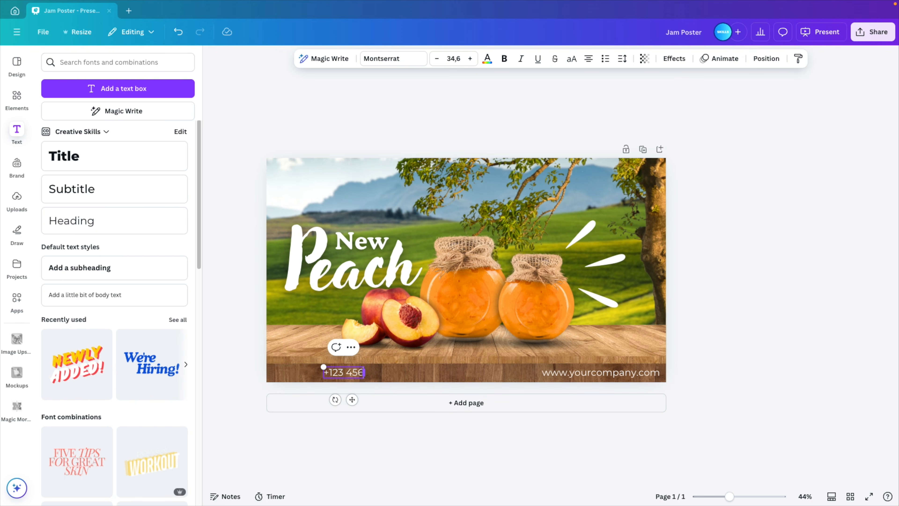
type(" 789 0")
left_click_drag(381, 377, 358, 376)
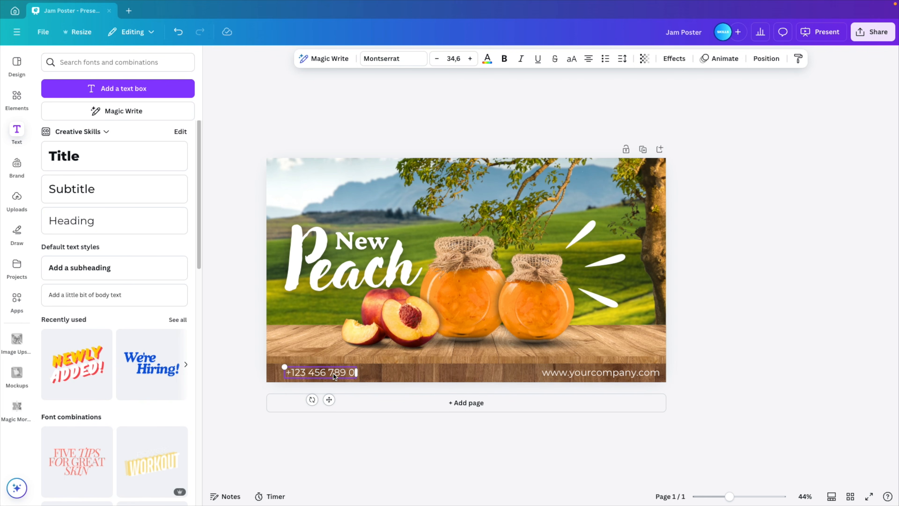
left_click(708, 297)
left_click(721, 324)
Show the page thumbnails and duplicate the finished poster as a second page.
scroll(590, 287, "up", 3)
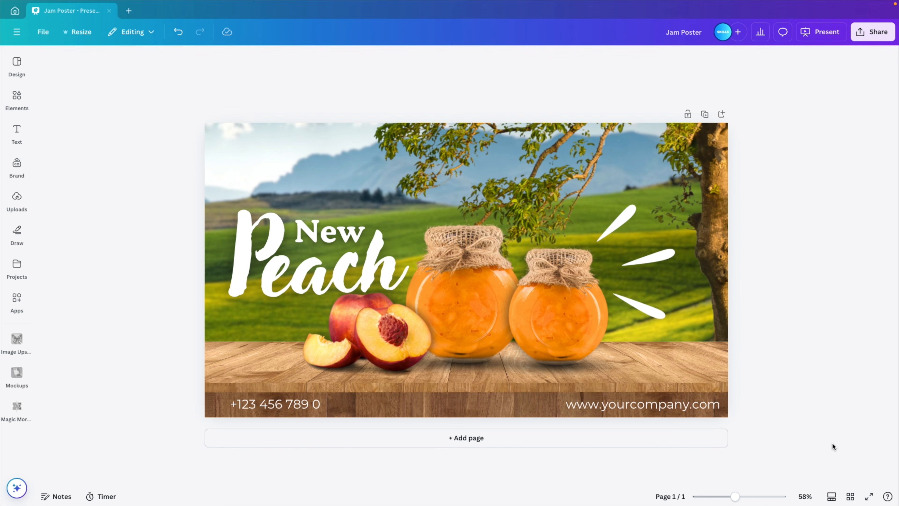
left_click(831, 497)
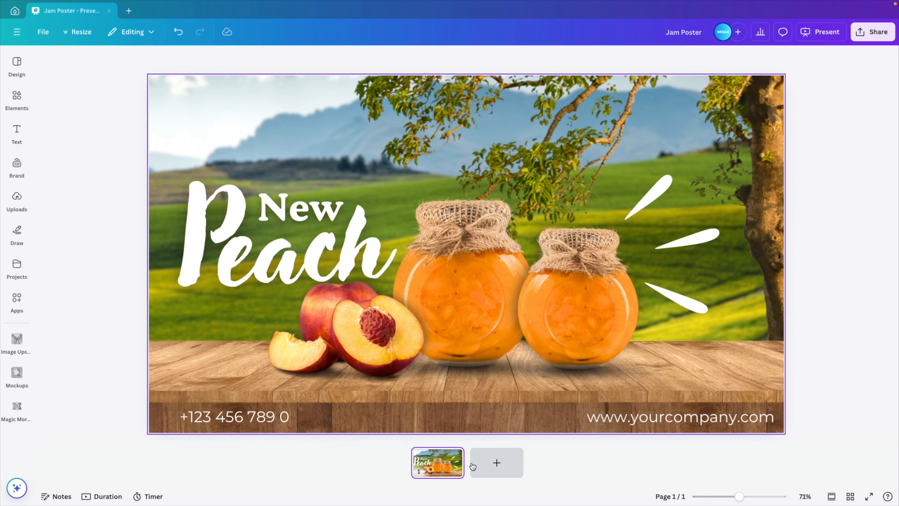
key("ctrl+d")
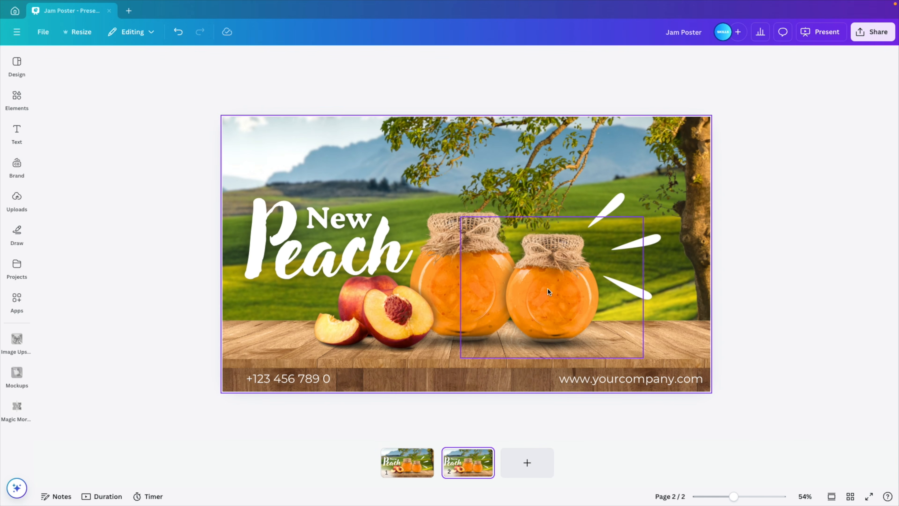
left_click(548, 287)
left_click(858, 228)
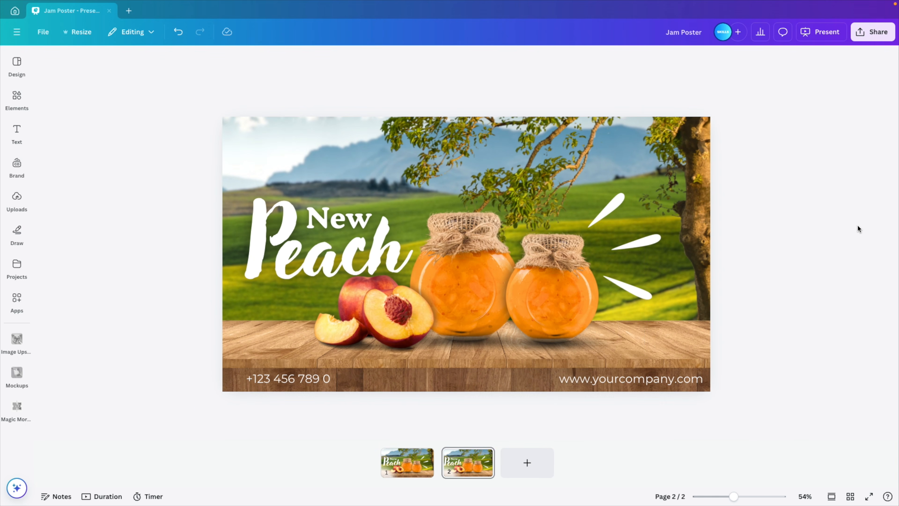
Apply a Pan animation on enter to the tree photo on page 2, with leftward direction and a slower speed.
left_click(700, 346)
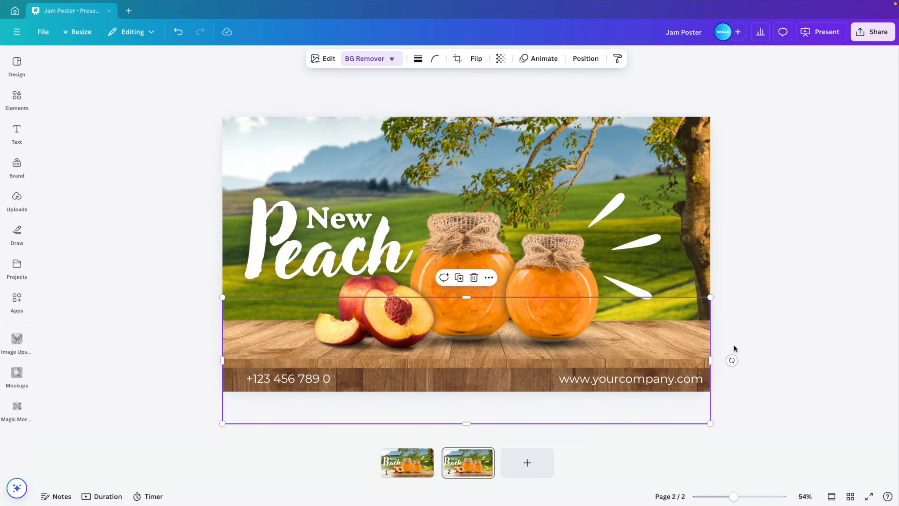
left_click(696, 179)
left_click(543, 59)
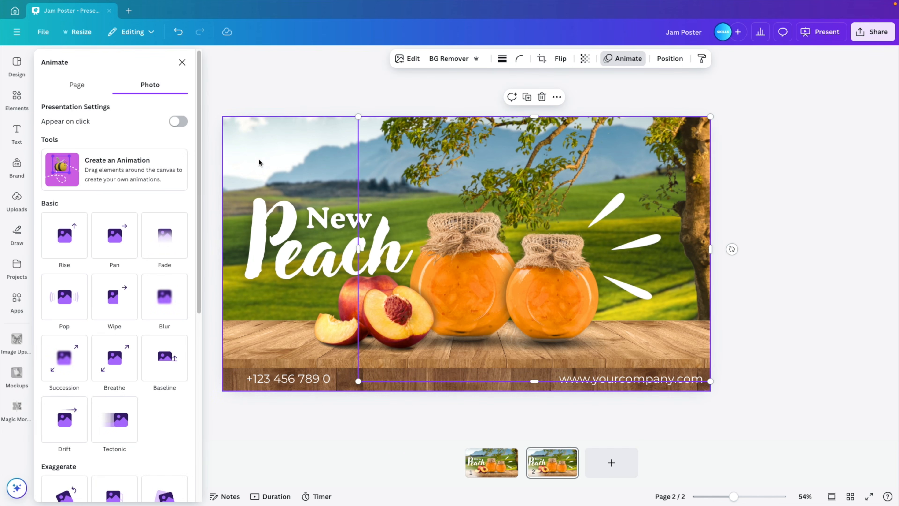
left_click(114, 242)
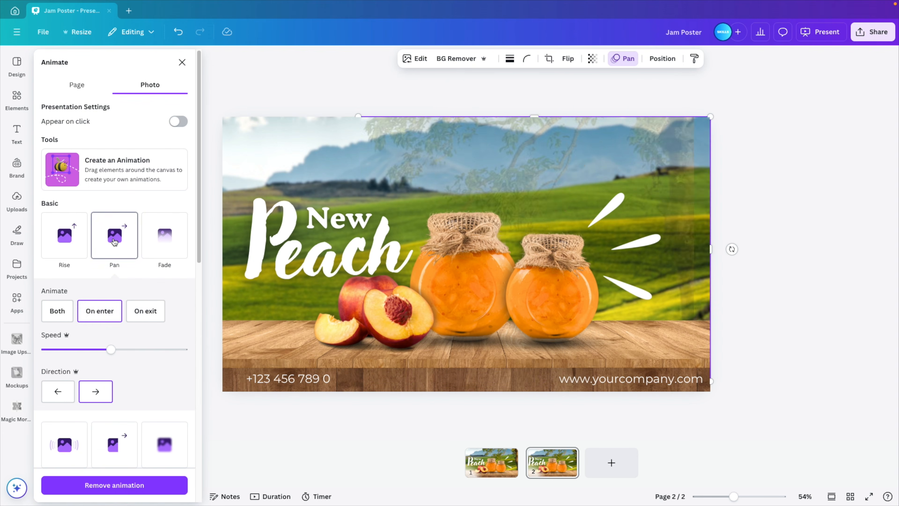
left_click(57, 393)
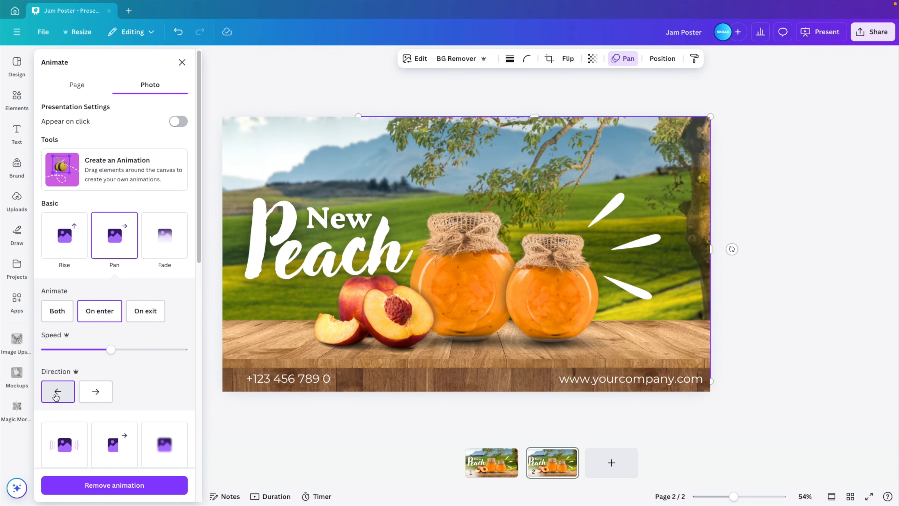
left_click_drag(108, 351, 75, 350)
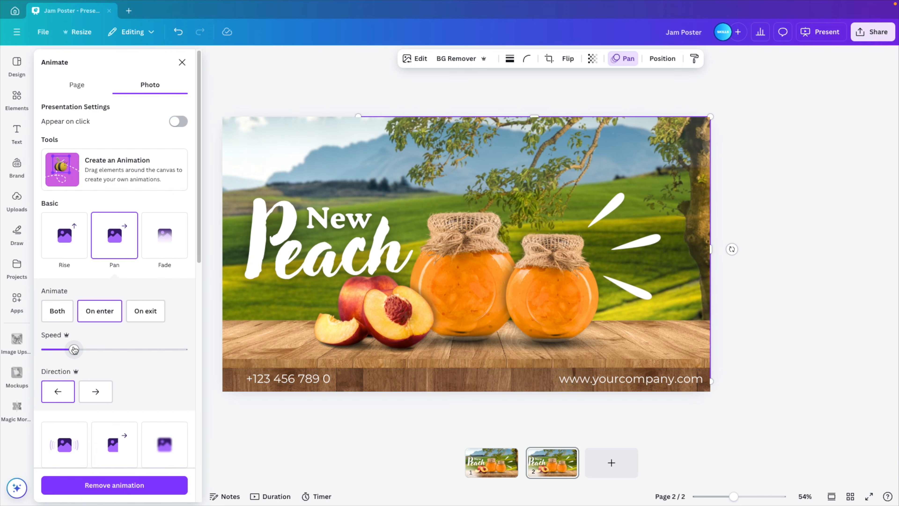
left_click(761, 271)
Apply a rightward Pan animation on enter to both jam jars together and slow its speed slightly.
left_click(443, 240)
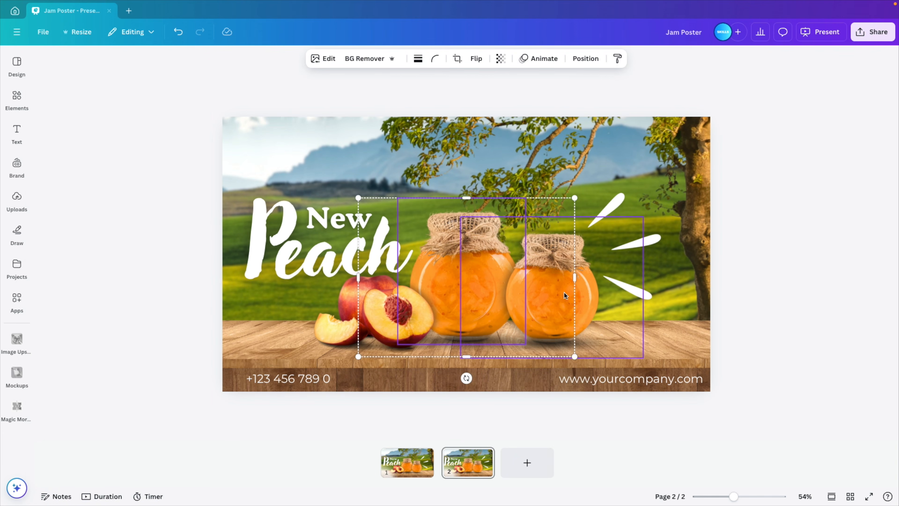
left_click(594, 290, "shift")
left_click(465, 58)
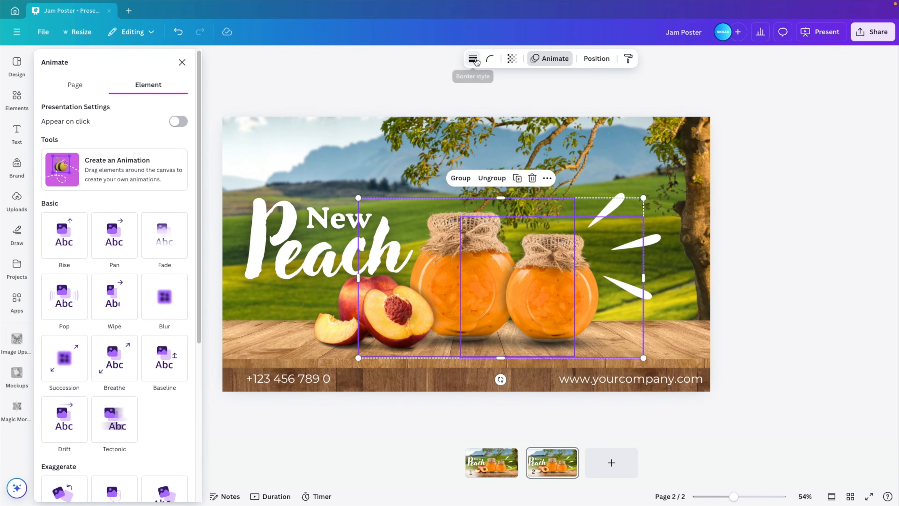
left_click(123, 245)
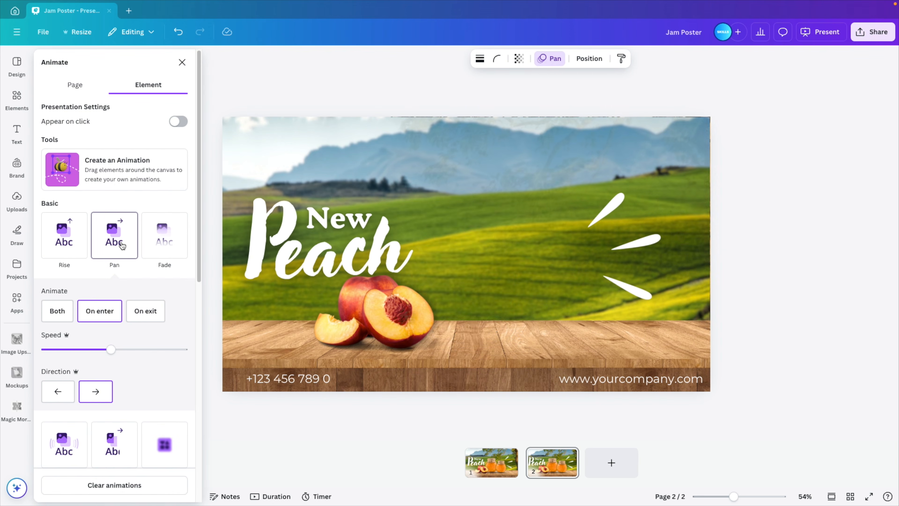
left_click_drag(91, 351, 85, 353)
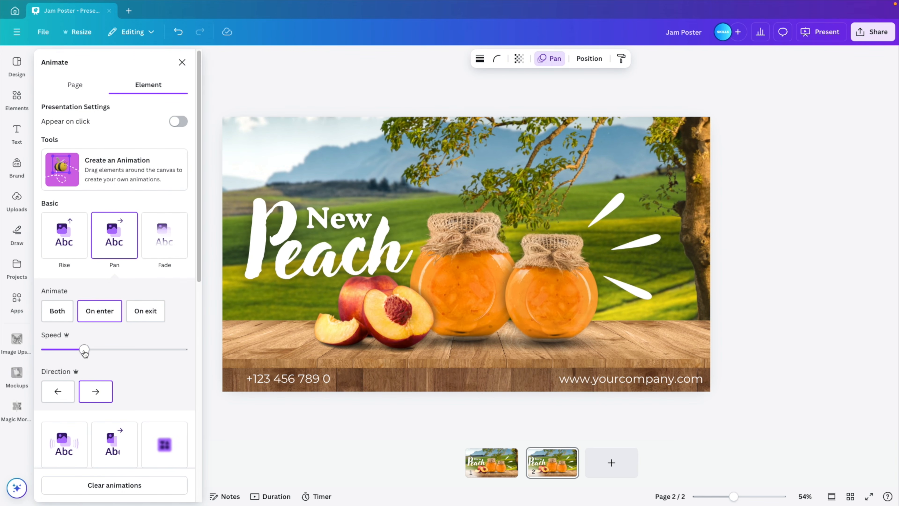
Apply a Pop animation on enter to the peaches photo and reduce its speed.
left_click(347, 330)
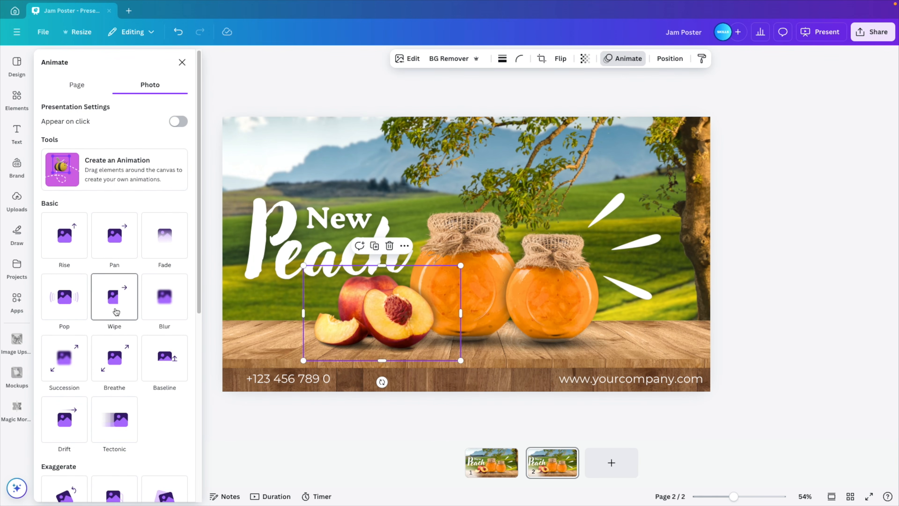
left_click(73, 311)
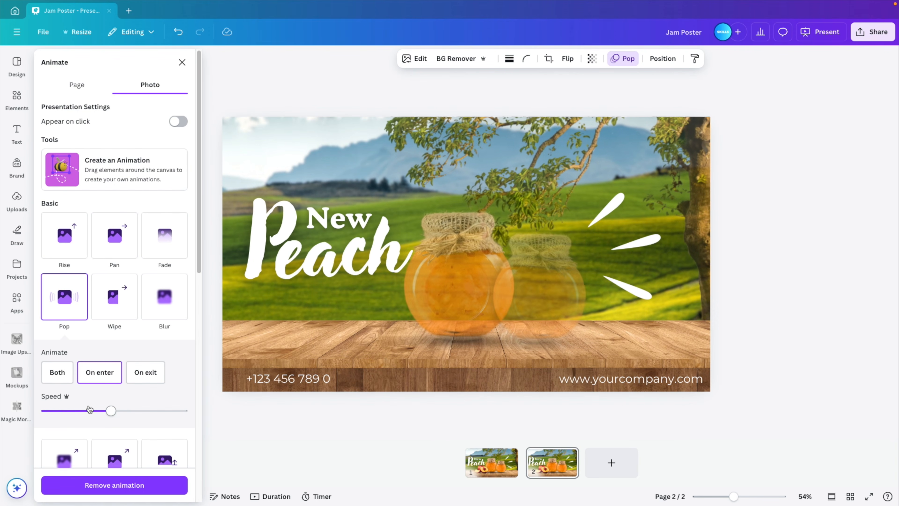
left_click_drag(90, 409, 63, 411)
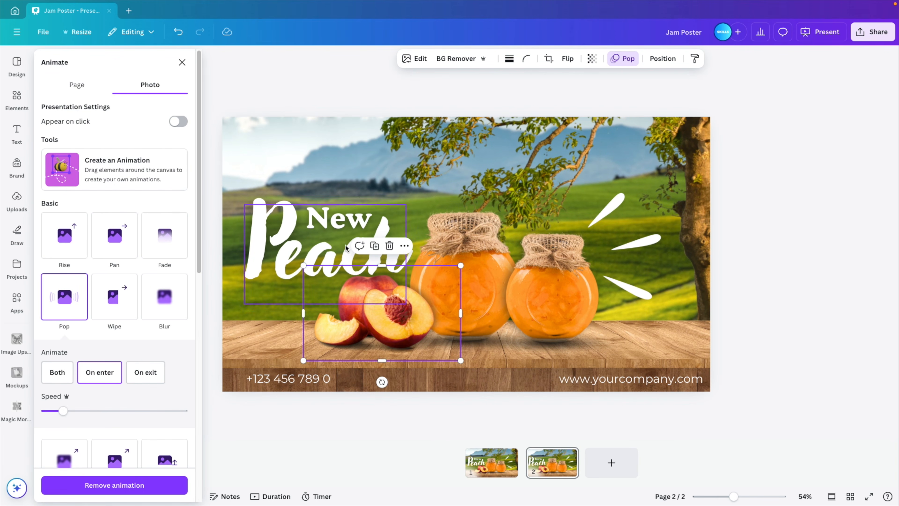
Apply a Pan animation on enter to the "New" and "Peach" texts together, with leftward direction.
left_click(331, 212)
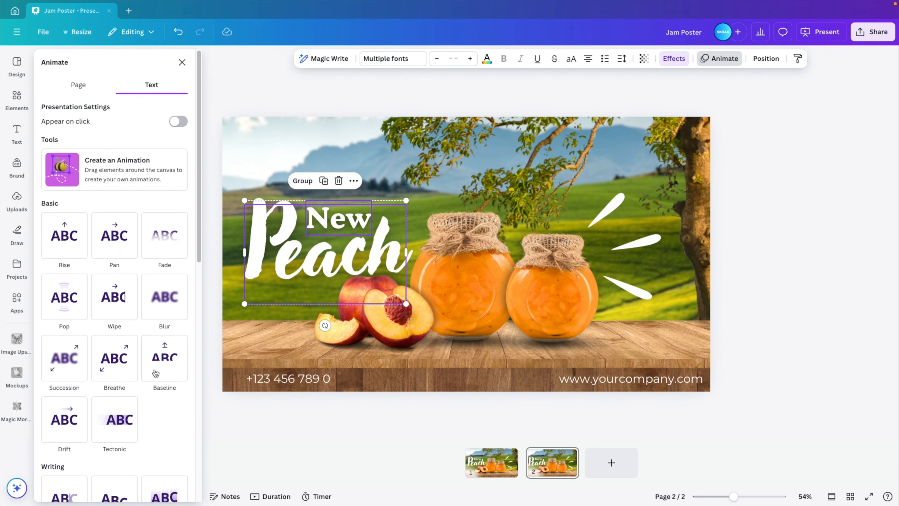
left_click(114, 235)
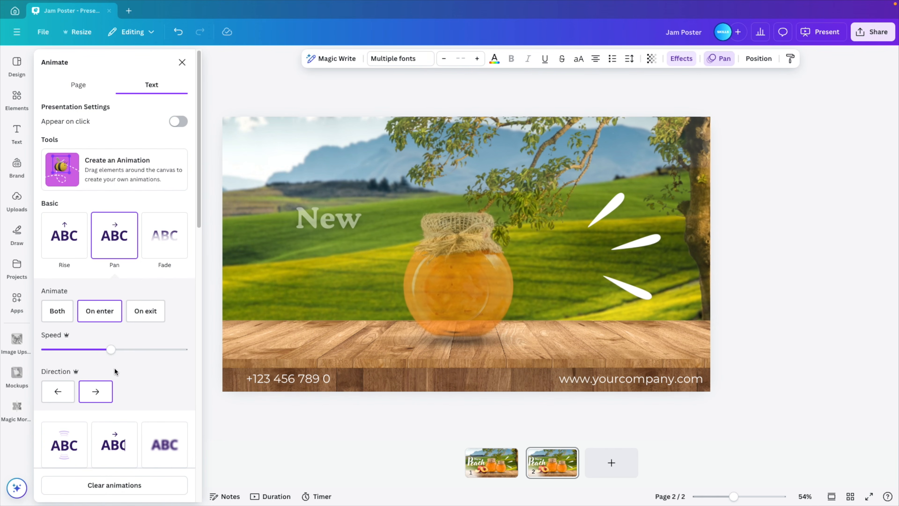
left_click(64, 391)
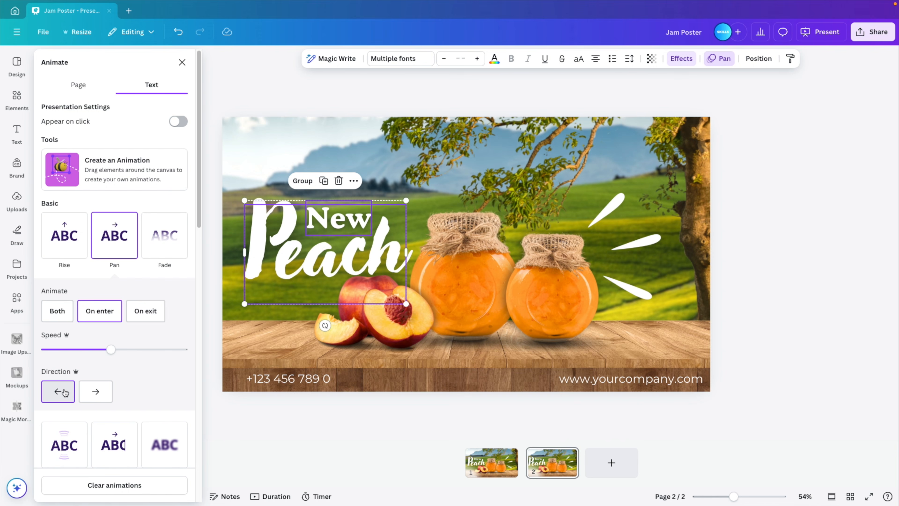
Apply a Pop animation on enter to the white splash graphic and reduce its speed.
left_click(639, 243)
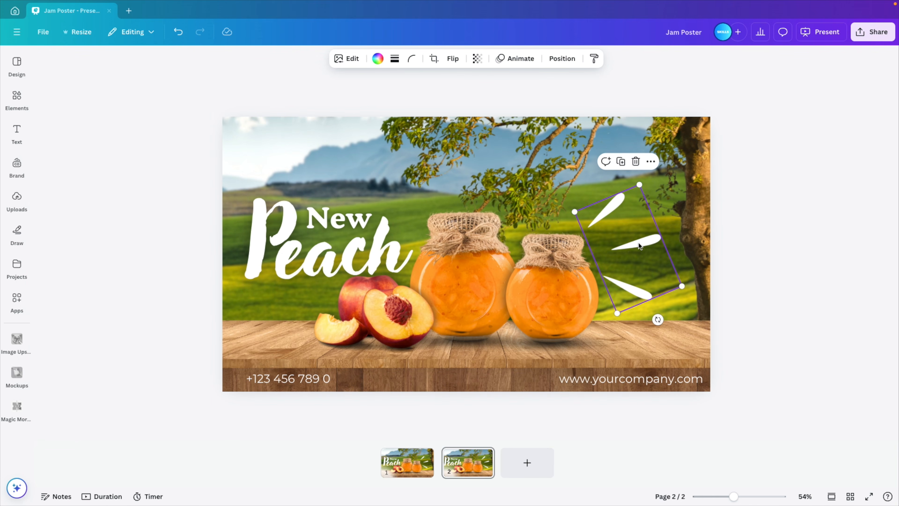
left_click(508, 63)
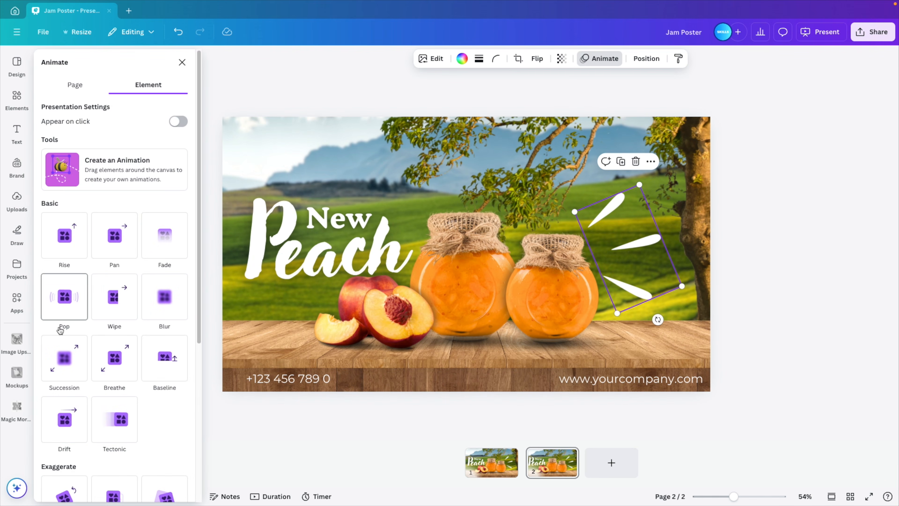
left_click(63, 312)
left_click_drag(111, 410, 57, 410)
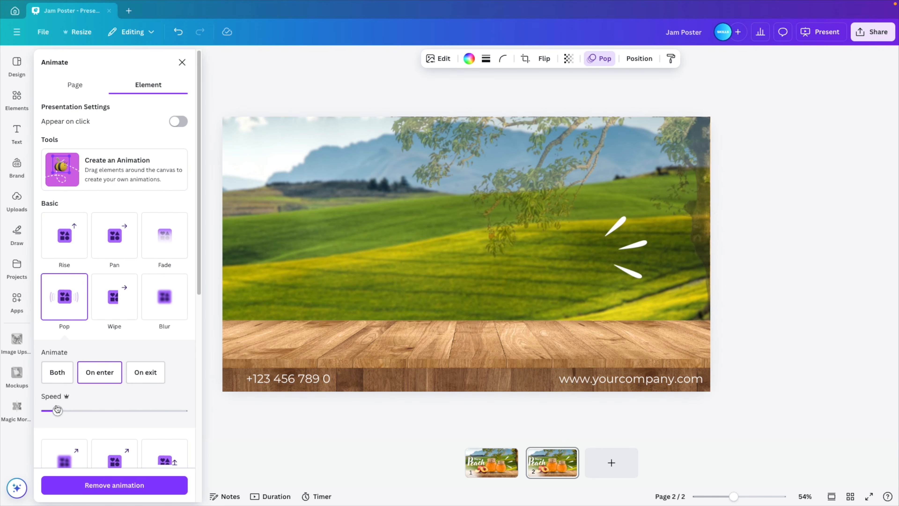
Show the splash graphic's element timing and trim its start so it appears about midway through page 2.
right_click(647, 245)
left_click(682, 390)
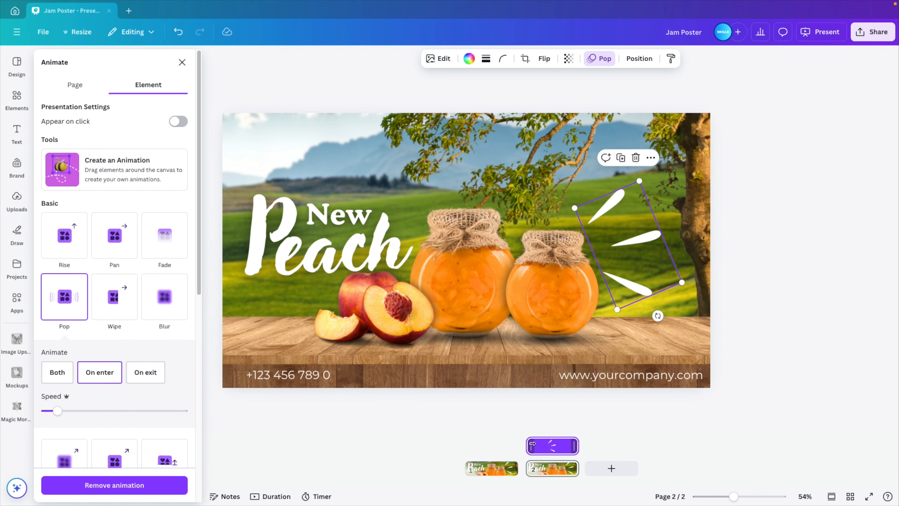
left_click_drag(532, 444, 552, 445)
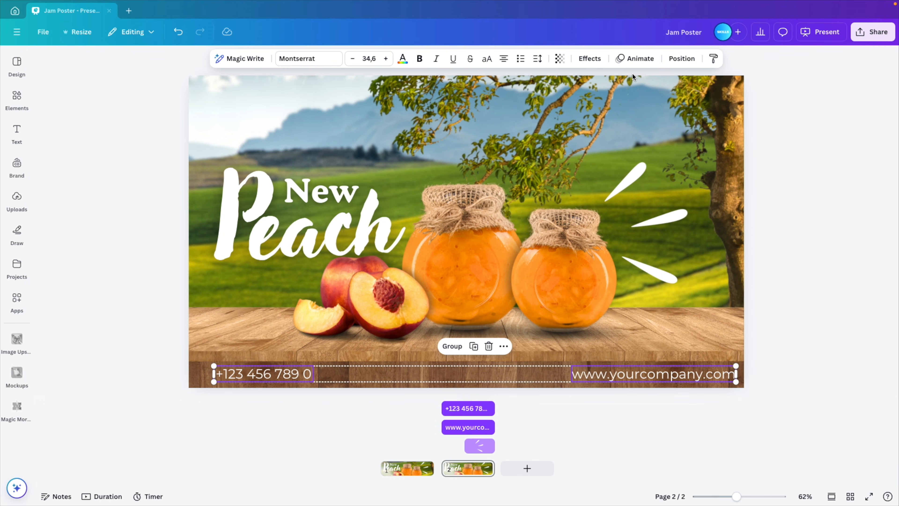
Apply an upward Rise animation on enter to the phone number and website texts together.
left_click(622, 57)
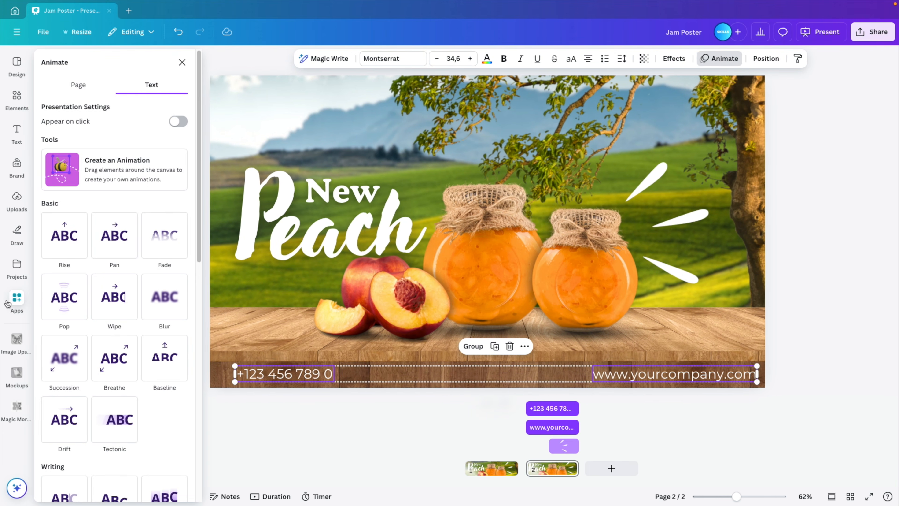
left_click(84, 247)
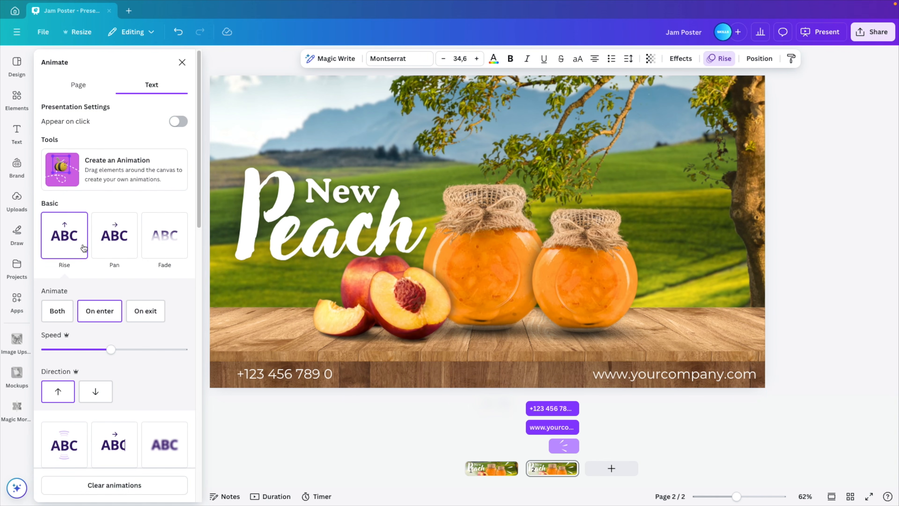
Extend the white splash graphic's timing to start slightly earlier on page 2, and duplicate the page.
left_click(567, 446)
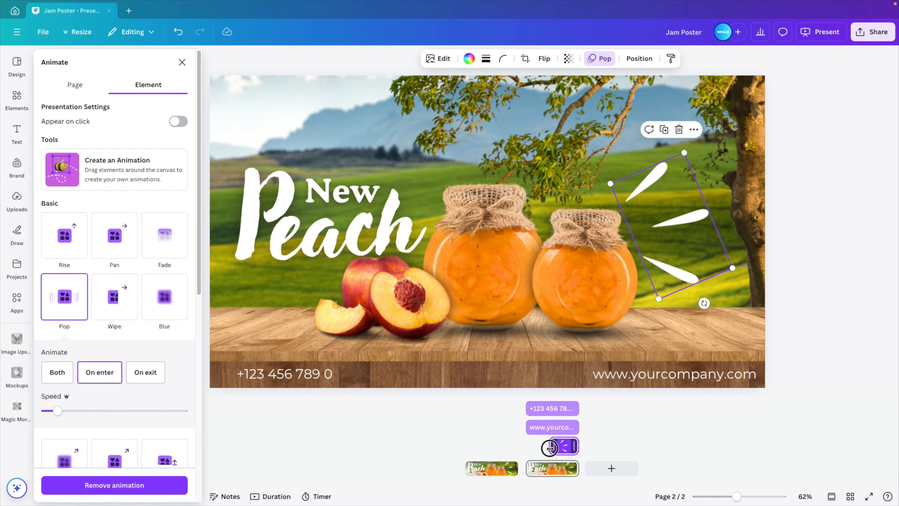
left_click_drag(550, 446, 541, 447)
left_click(558, 471)
key("super+d")
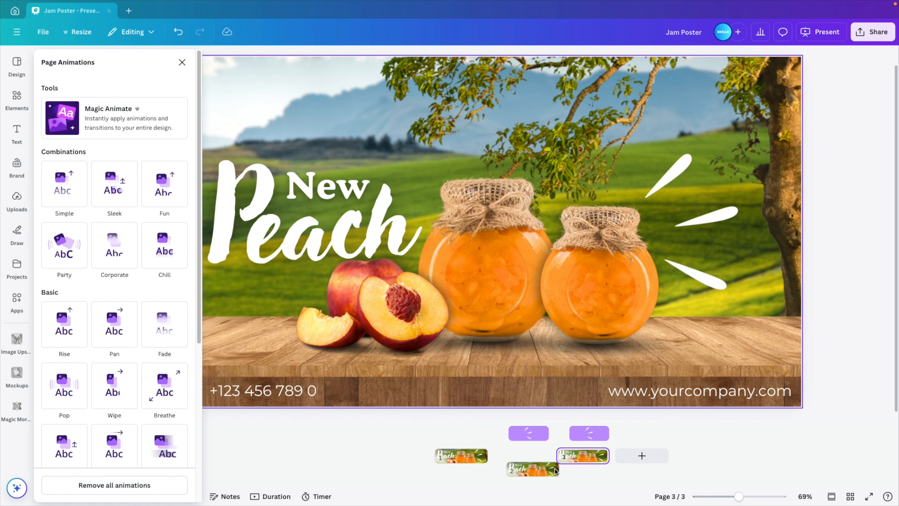
Delete the splash graphic, both jam jars and the peaches from page 2.
left_click(527, 466)
scroll(608, 292, "down", 3)
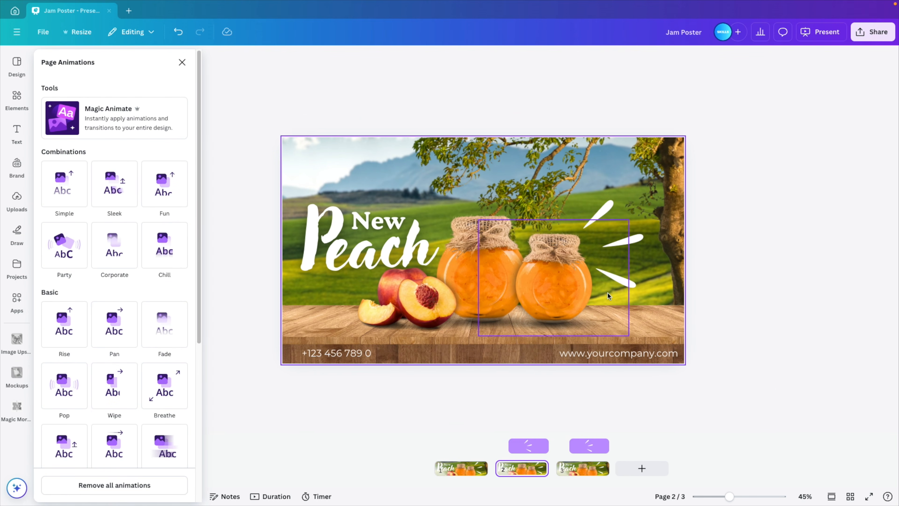
left_click(598, 248)
key("Delete")
left_click(549, 275)
key("Delete")
left_click(408, 297)
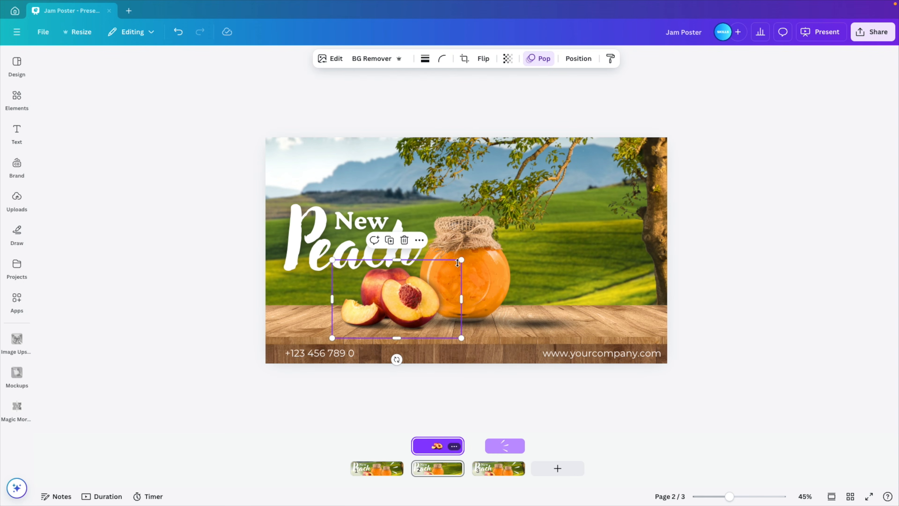
key("Delete")
left_click(460, 277)
key("Delete")
Delete the "New" and "Peach" title texts and the phone number and website texts from page 2.
left_click(379, 250)
left_click(371, 231)
key("Delete")
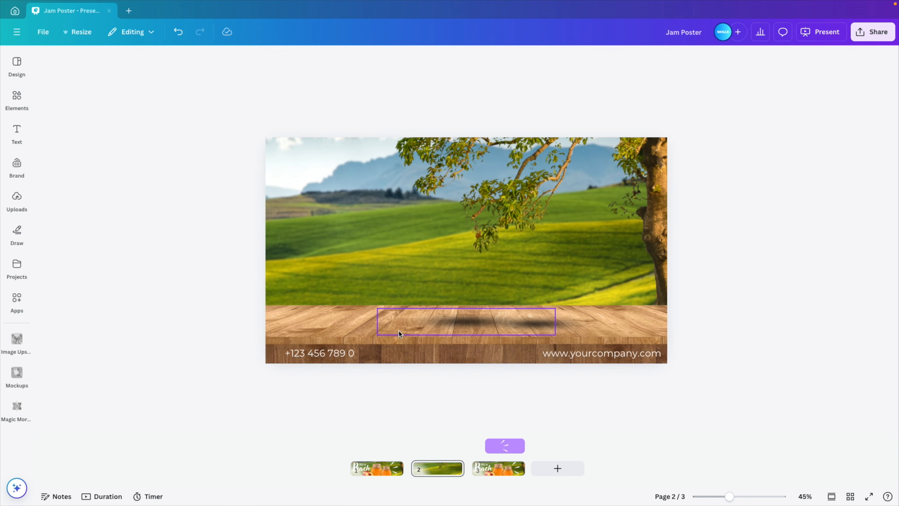
left_click(320, 353)
key("Delete")
left_click(604, 350)
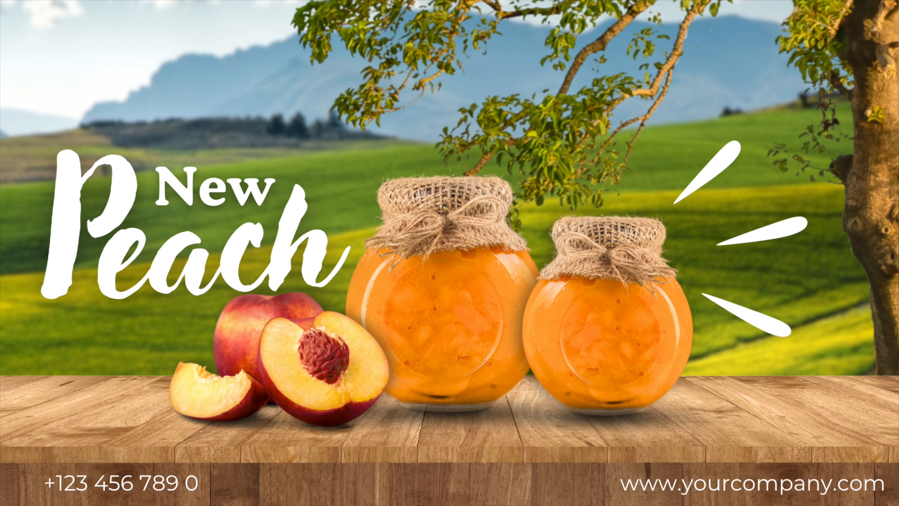
Leave the full-screen preview and create a copy of the design resized to Instagram Story, 1080 × 1920 px.
key("Escape")
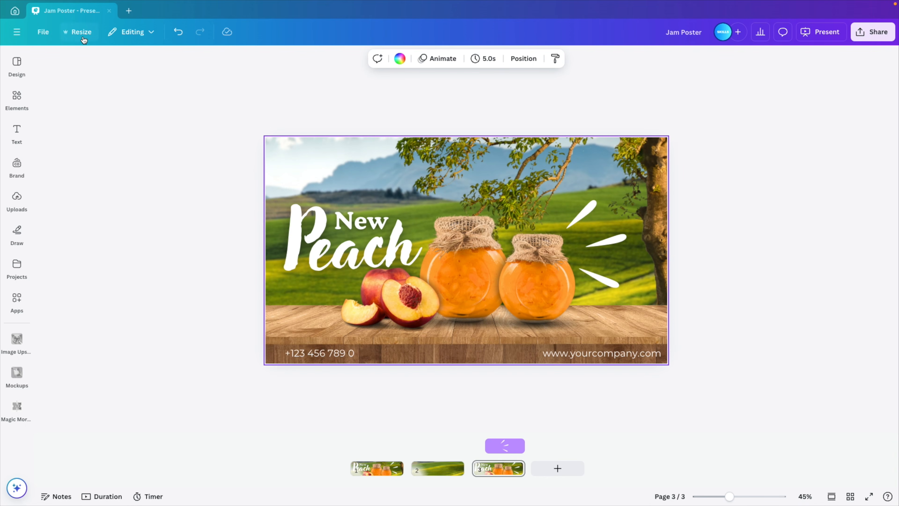
left_click(81, 33)
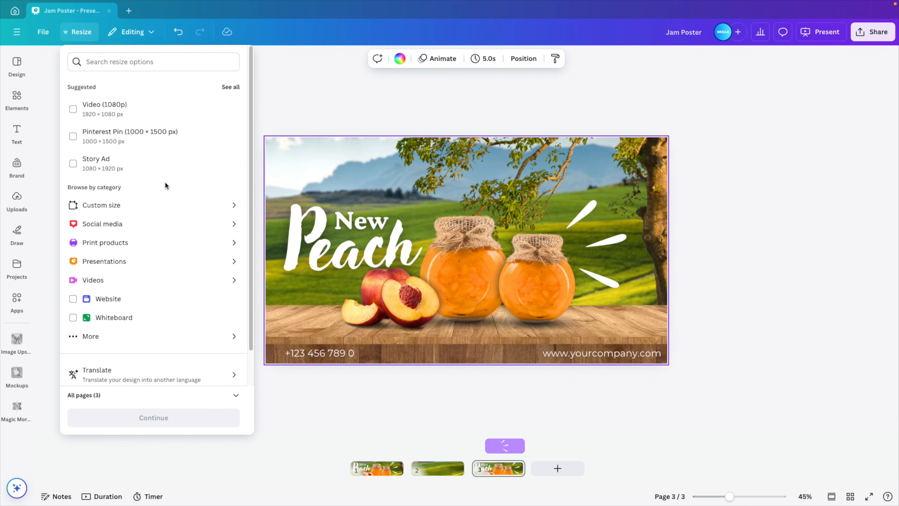
left_click(164, 224)
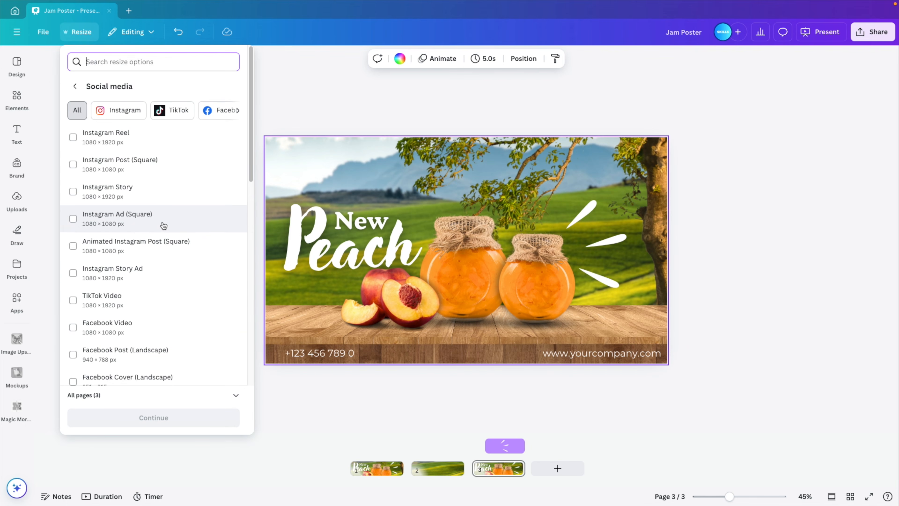
left_click(161, 196)
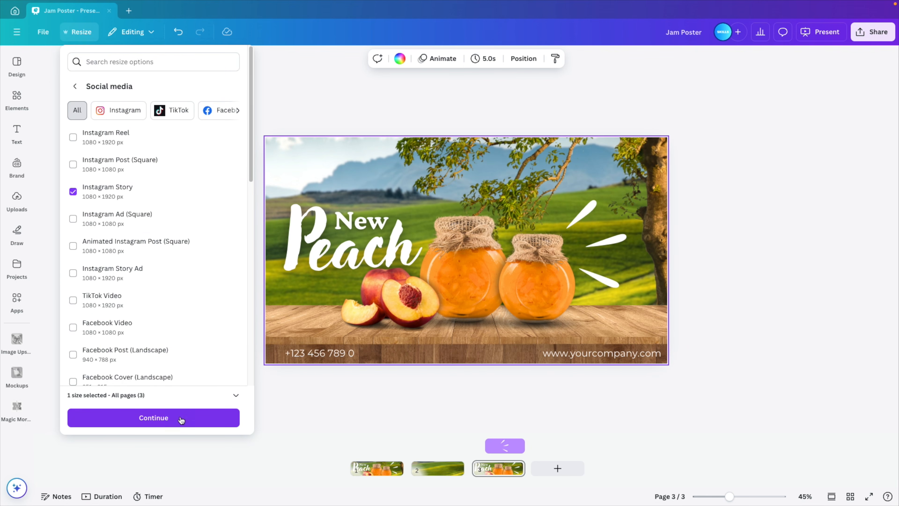
left_click(175, 420)
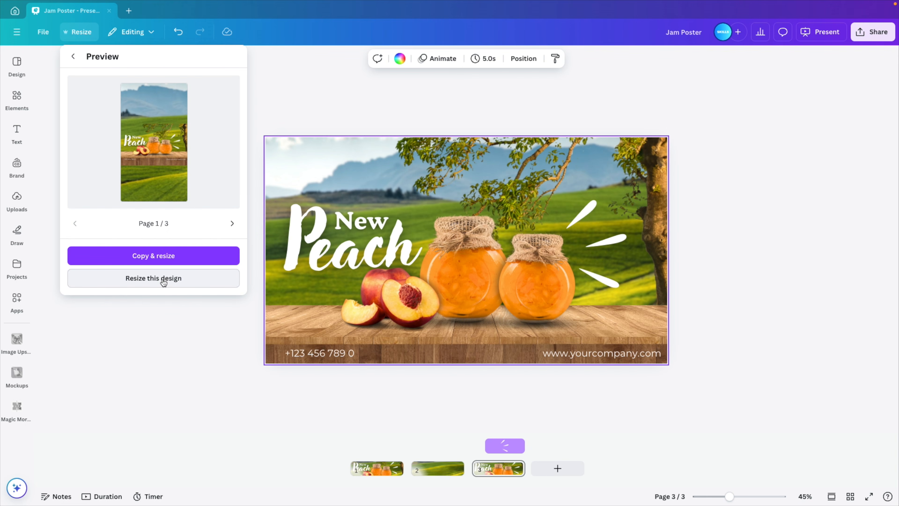
left_click(160, 255)
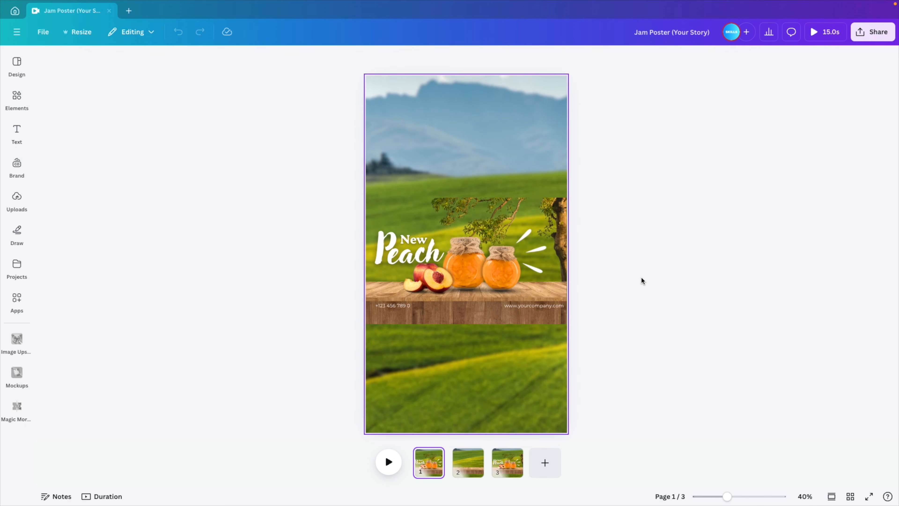
Move the wooden table to the bottom of story page 1 and enlarge the tree image to fill the area above it.
left_click(473, 321)
left_click_drag(467, 323, 474, 408)
left_click(561, 229)
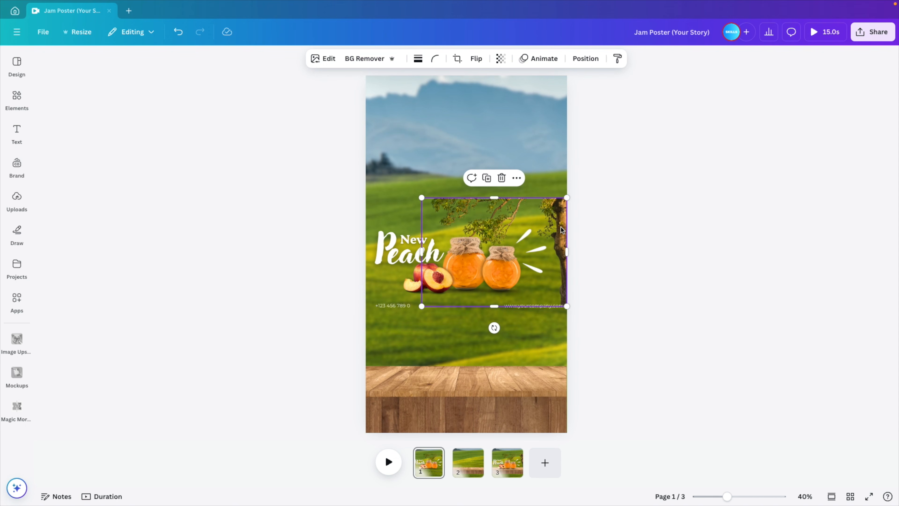
left_click_drag(503, 197, 503, 77)
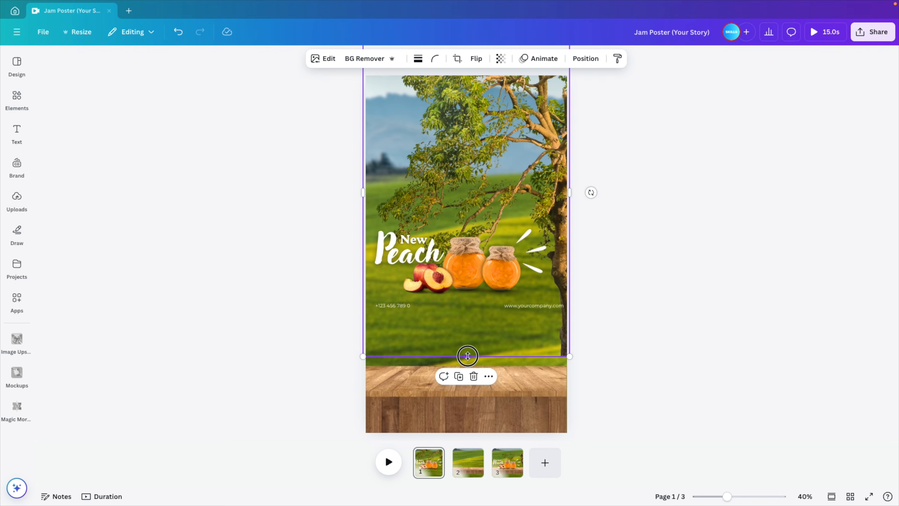
left_click_drag(468, 357, 468, 369)
left_click(704, 272)
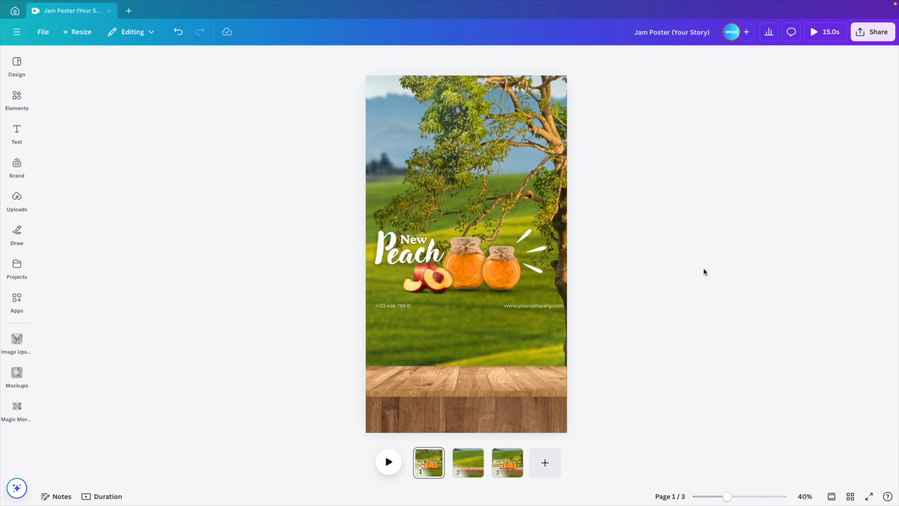
Move the jam jars, splash graphic and peaches together down onto the wooden table and enlarge them to about the page width.
left_click(471, 270)
left_click(535, 249, "shift")
left_click(434, 280, "shift")
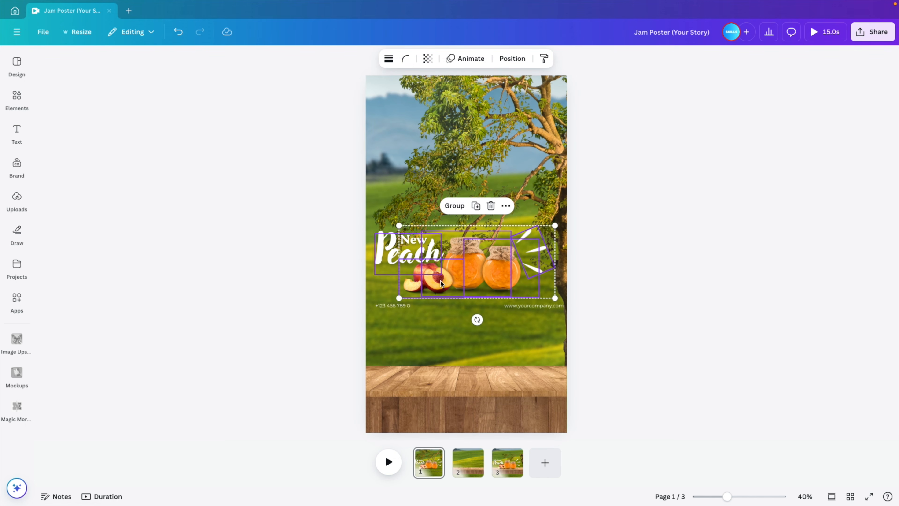
left_click_drag(440, 278, 431, 367)
left_click_drag(546, 315, 562, 304)
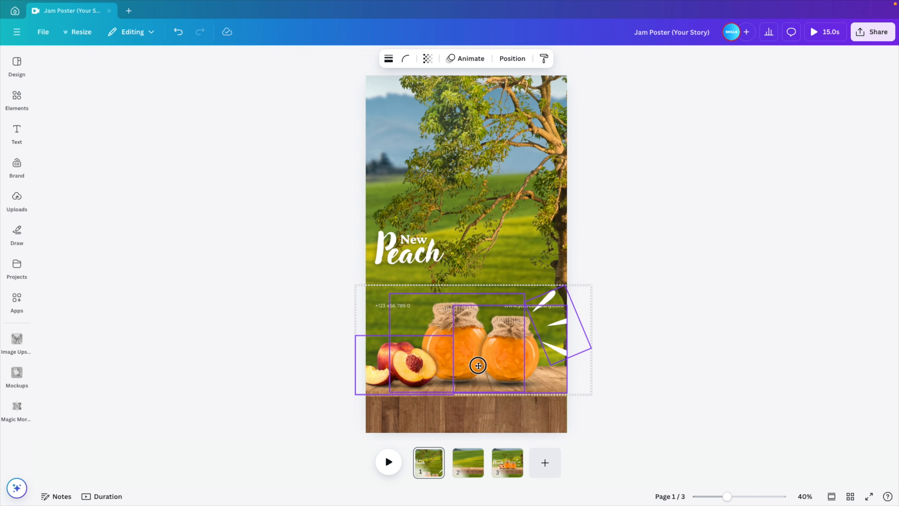
left_click(649, 338)
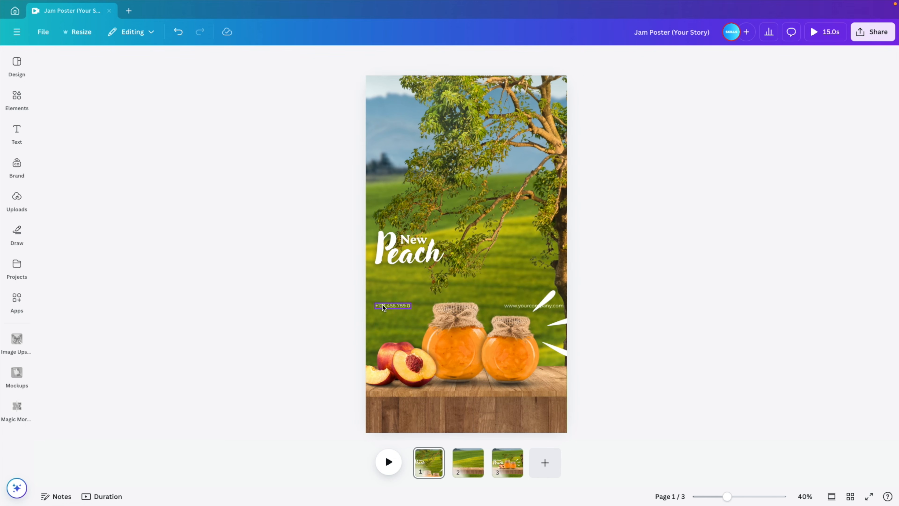
Place the phone number and website texts on the table's wooden front, and enlarge the "New" and "Peach" title near the page centre.
left_click_drag(383, 304, 384, 407)
left_click_drag(542, 305, 541, 410)
left_click(414, 256)
left_click(414, 240, "shift")
left_click_drag(443, 232, 498, 197)
left_click_drag(459, 248, 495, 268)
Shift the tree image up toward the top of the page and enlarge the "New Peach" title to nearly the page width.
left_click_drag(562, 229, 565, 131)
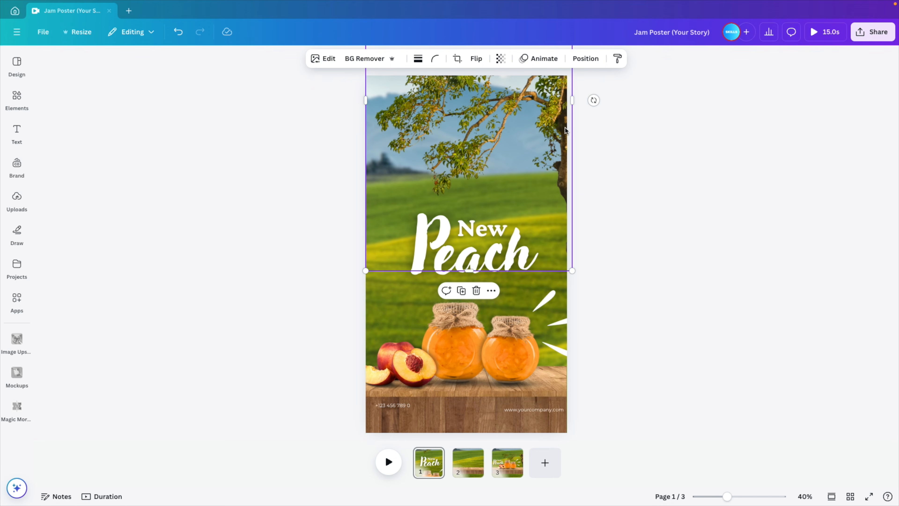
left_click(615, 256)
left_click(482, 229)
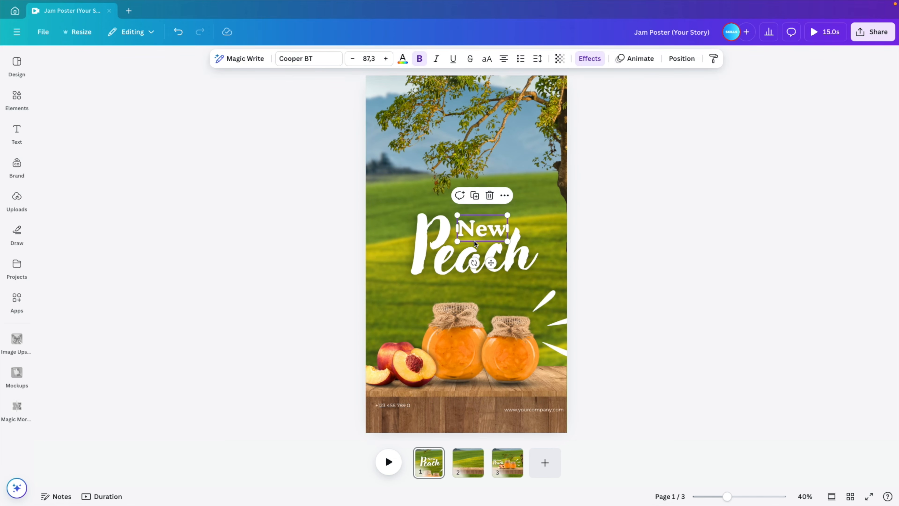
left_click_drag(533, 292, 576, 321)
left_click_drag(537, 268, 507, 252)
left_click(656, 281)
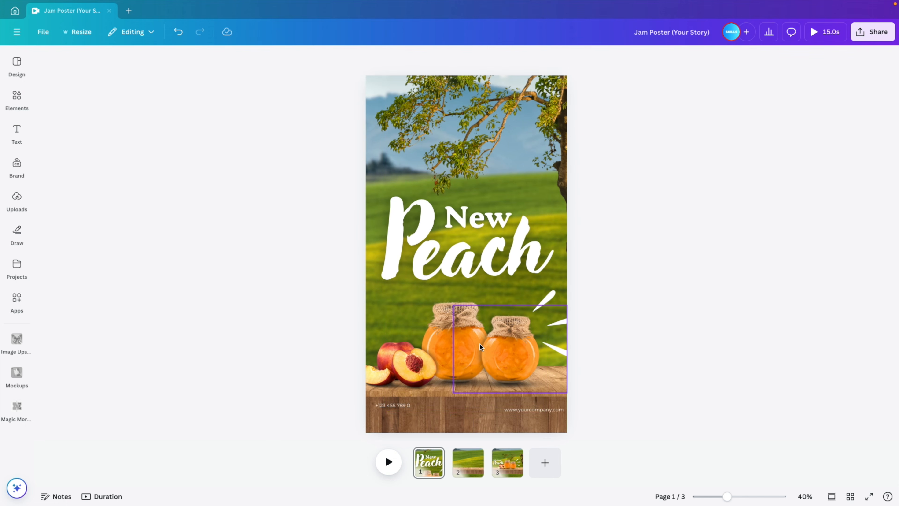
Enlarge both jam jars together until they reach the title's lower edge, and centre them on the table.
left_click(417, 360)
left_click(457, 264)
left_click(486, 343)
left_click(407, 307, "shift")
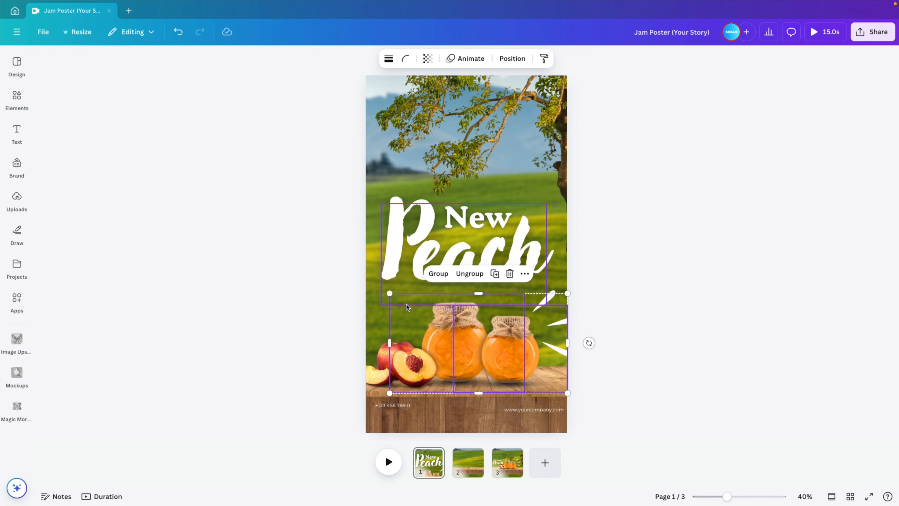
left_click_drag(391, 294, 347, 207)
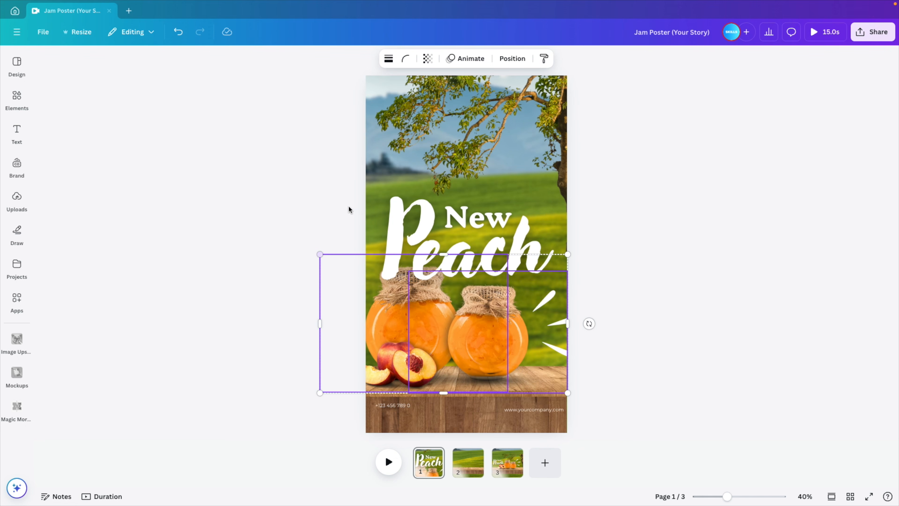
left_click_drag(455, 331, 477, 331)
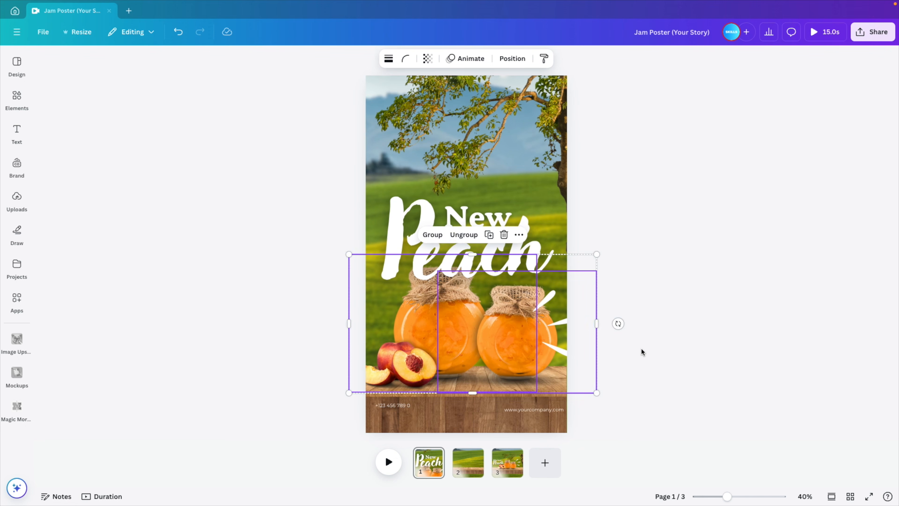
Delete the white splash graphic and enlarge the peaches in front of the left jar, partly beyond the page's left edge.
left_click(580, 332)
left_click(574, 300)
key("Delete")
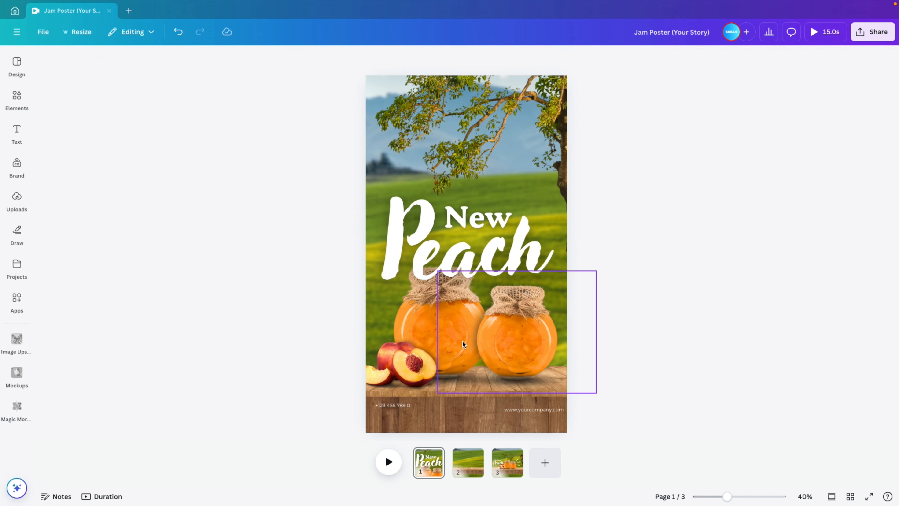
left_click(422, 379)
left_click_drag(423, 379, 412, 361)
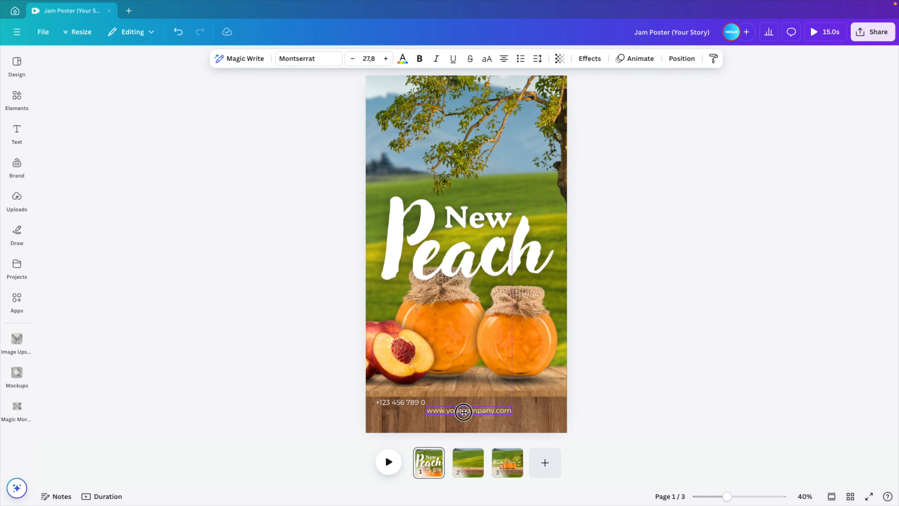
Enlarge the phone number and website texts and stack them centred on the table's wooden front.
left_click_drag(378, 405, 457, 403)
left_click_drag(504, 264, 505, 240)
left_click(658, 263)
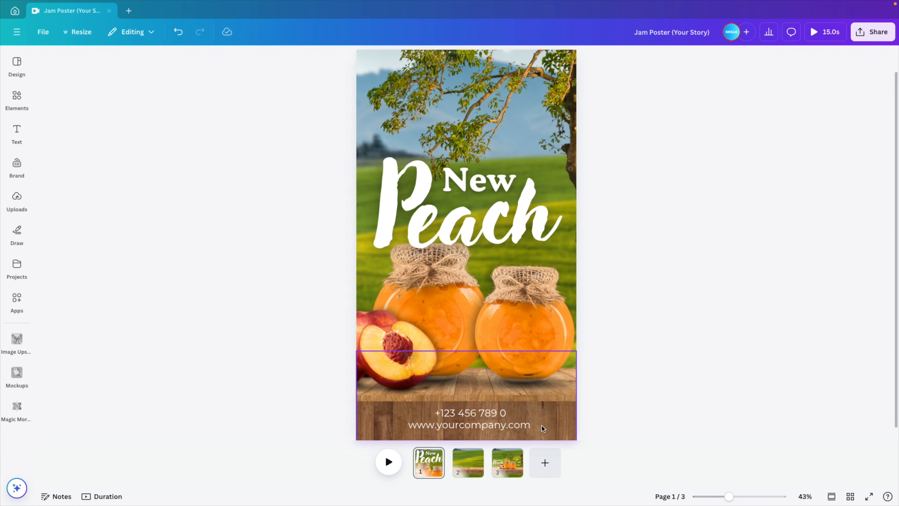
Delete story pages 2 and 3, and duplicate the finished first page.
left_click(478, 474)
key("Delete")
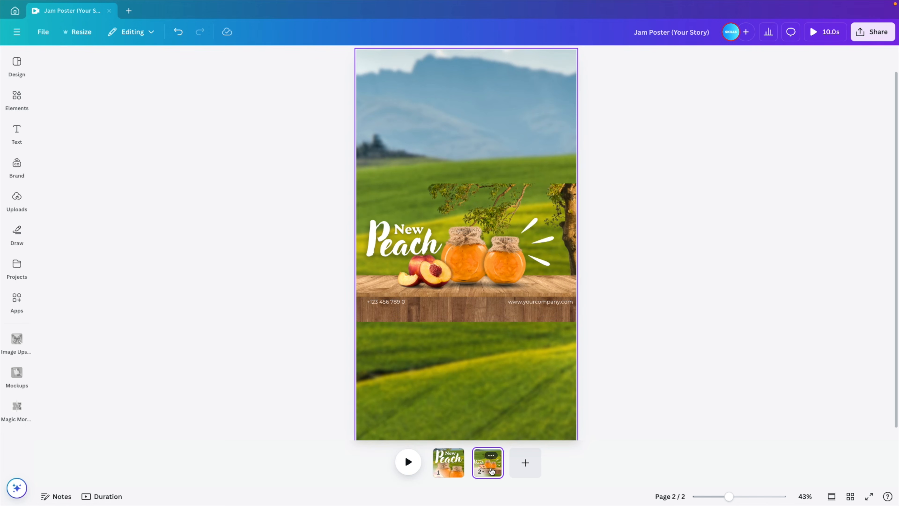
key("Delete")
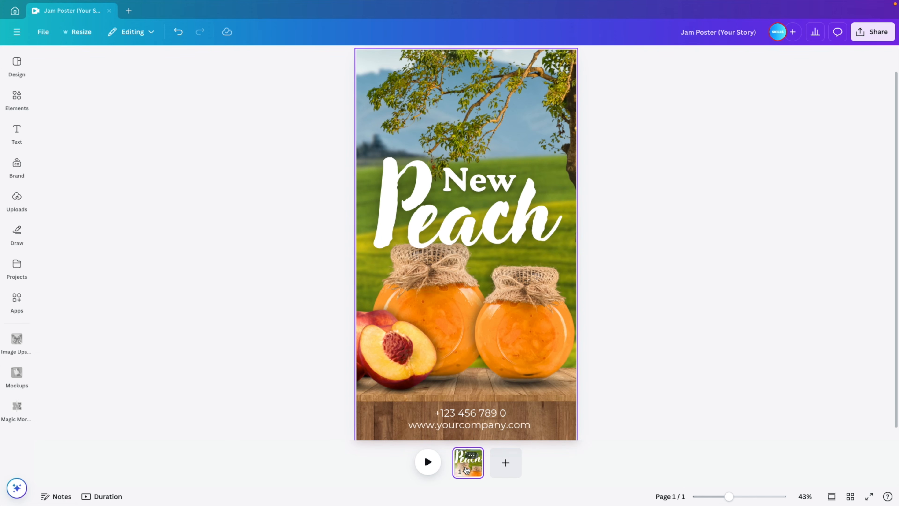
scroll(615, 326, "down", 5)
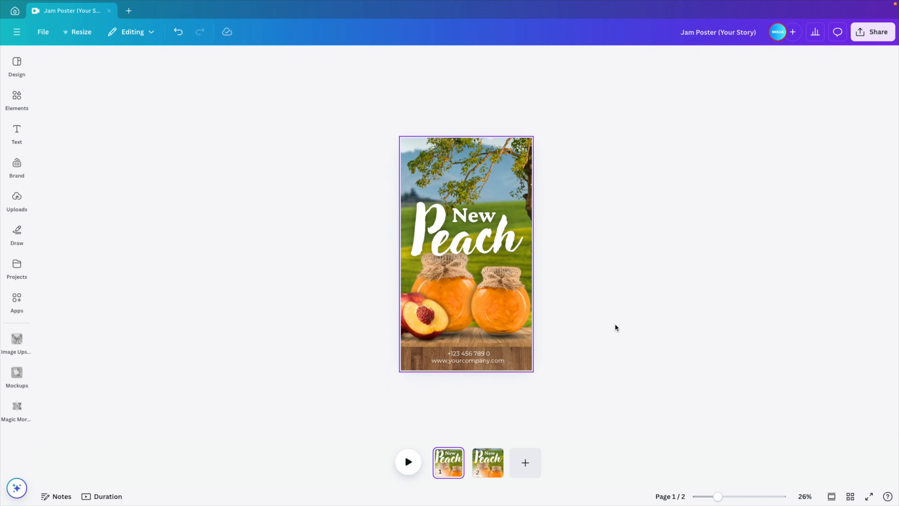
Delete the tree image and the "New" and "Peach" title texts from page 1.
left_click(525, 165)
key("Delete")
left_click(478, 214)
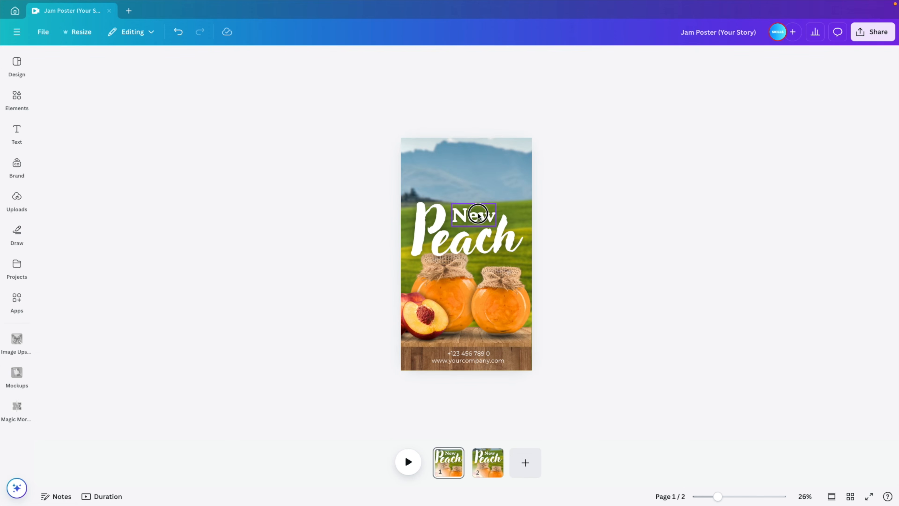
key("Delete")
left_click(460, 240)
key("Delete")
Delete both jam jars and the peaches from page 1.
left_click(501, 301)
key("Delete")
left_click(446, 301)
key("Delete")
left_click(426, 320)
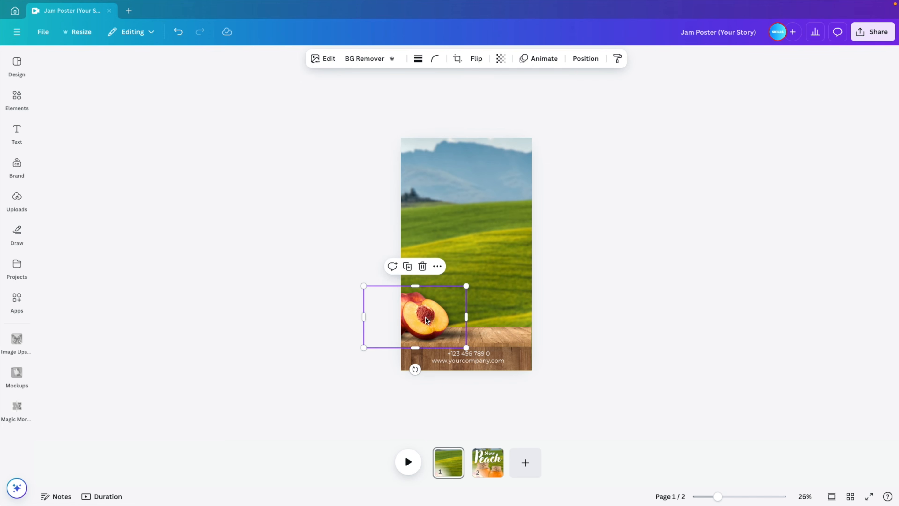
key("Delete")
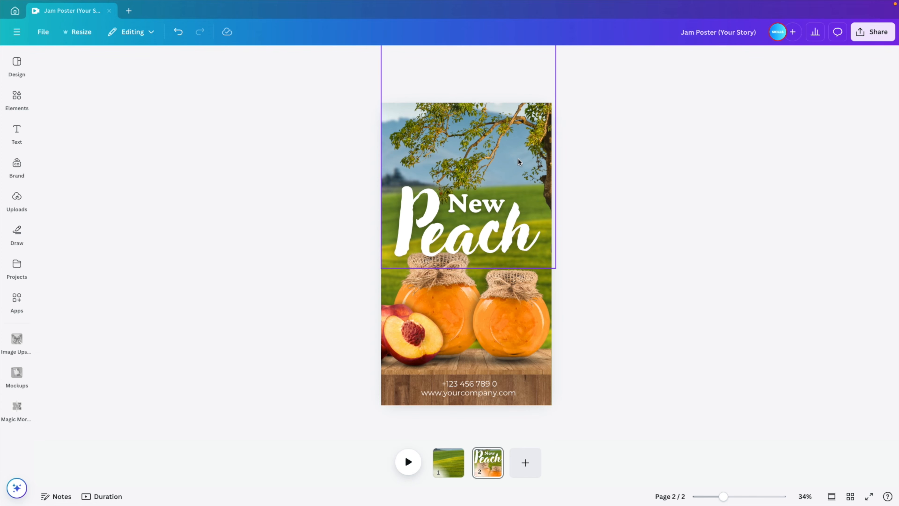
Apply a rightward Pan animation on enter to the tree image on page 2.
left_click(519, 162)
left_click(540, 56)
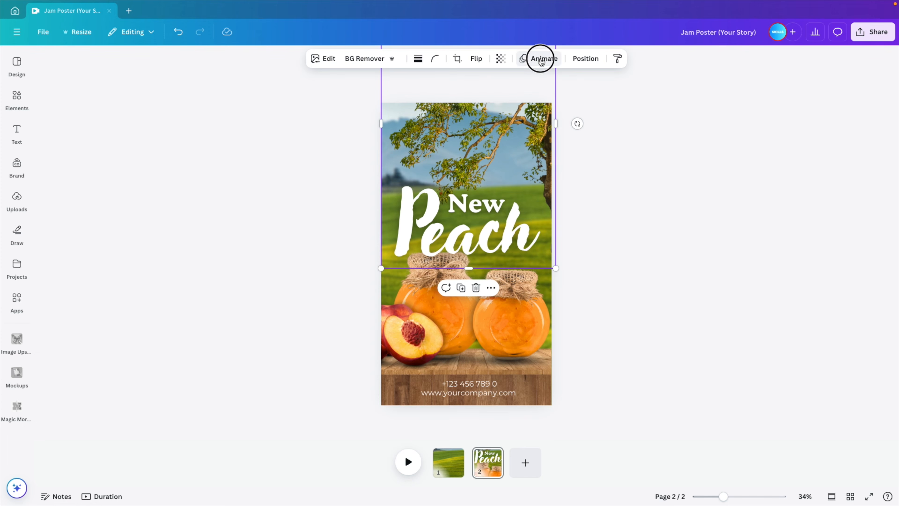
left_click(116, 261)
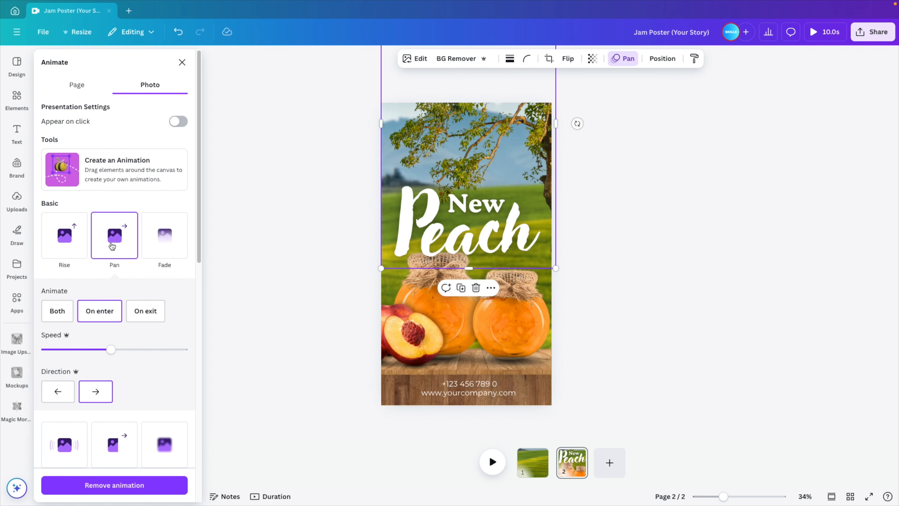
Switch the tree image's Pan animation on page 2 to the leftward direction and reduce its speed.
left_click(58, 391)
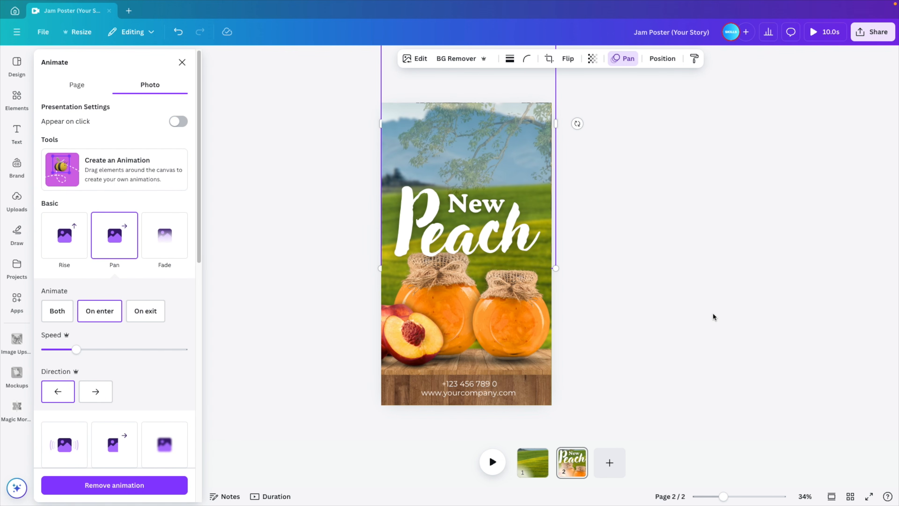
Try the Baseline animation on the "New" and "Peach" titles, and move both titles slightly upward.
left_click(504, 243)
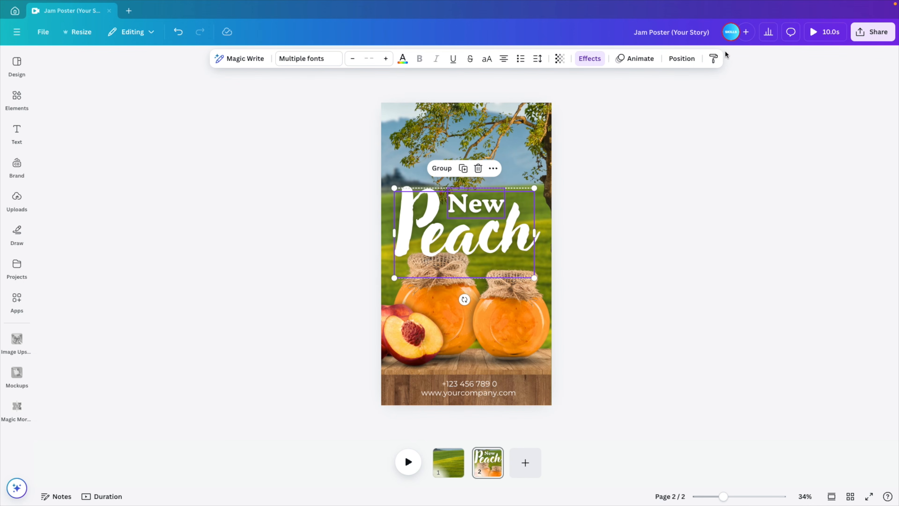
left_click(635, 59)
left_click(152, 360)
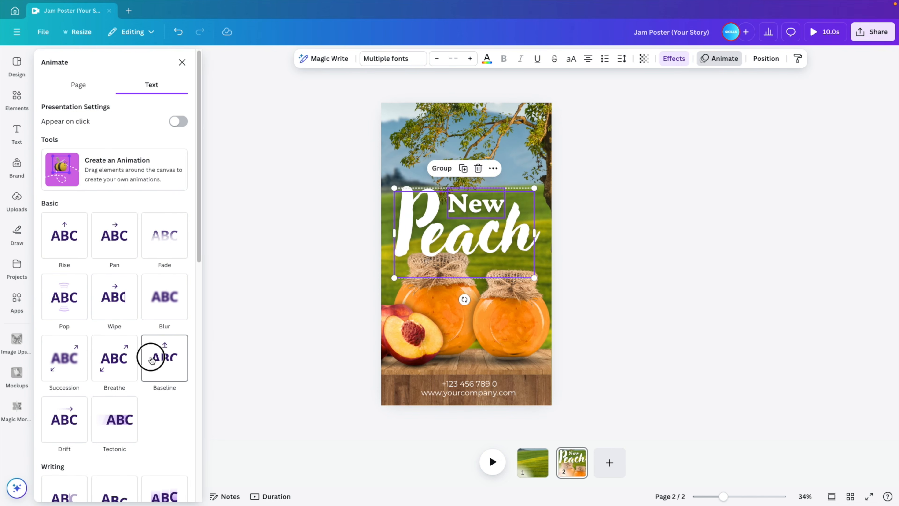
left_click(485, 213)
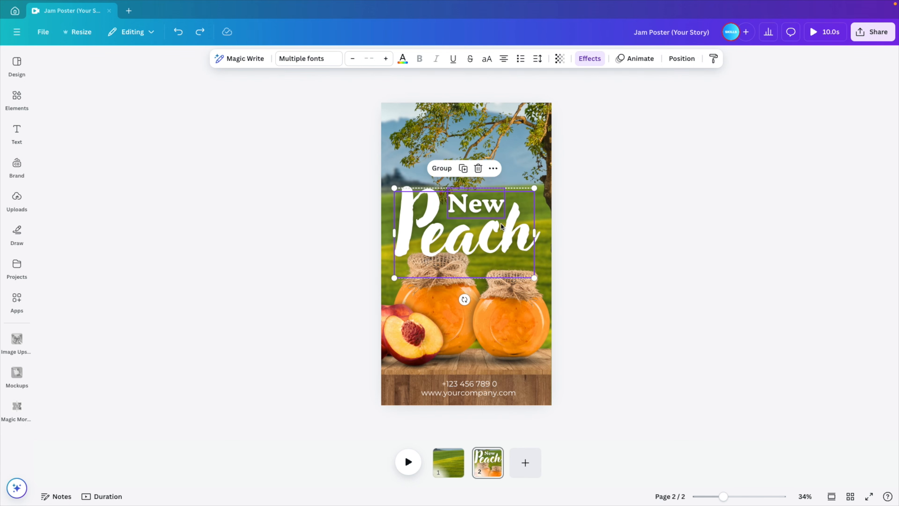
Apply a rightward Pan animation on enter to both jam jars on page 2.
left_click(545, 317)
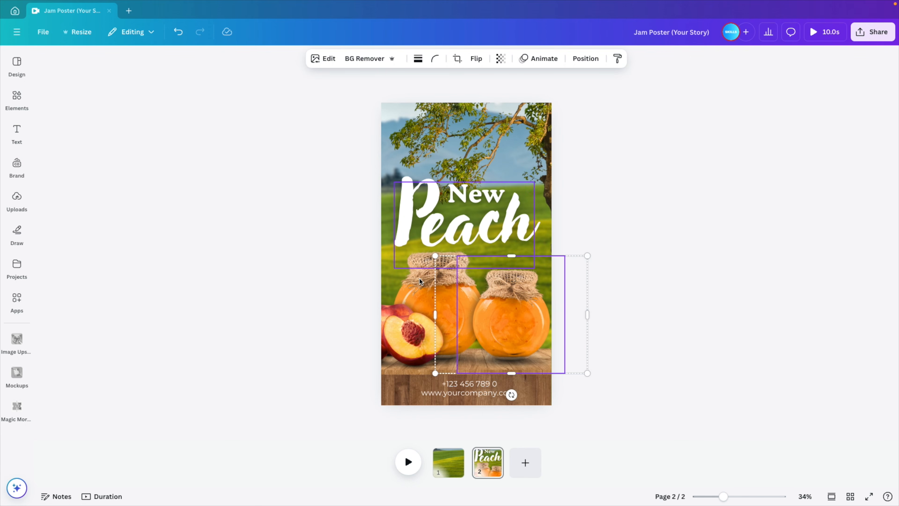
left_click(414, 293, "shift")
left_click(468, 59)
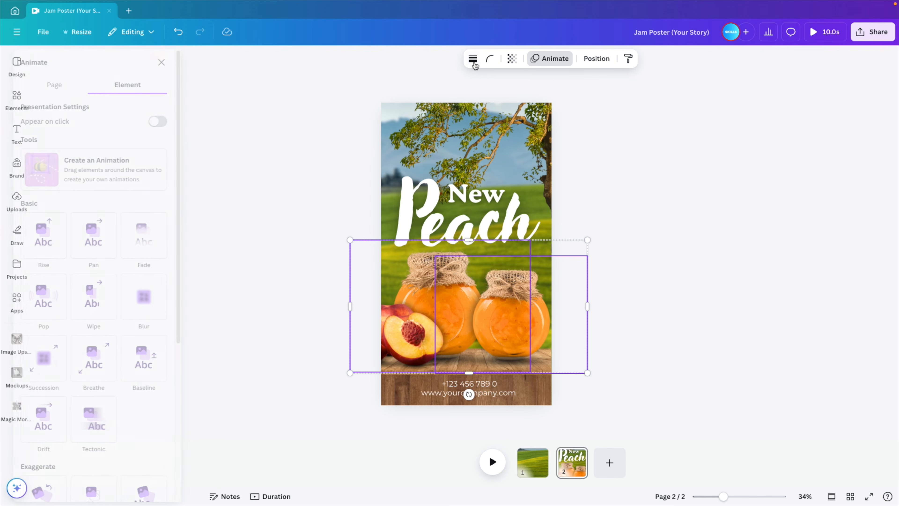
left_click(103, 238)
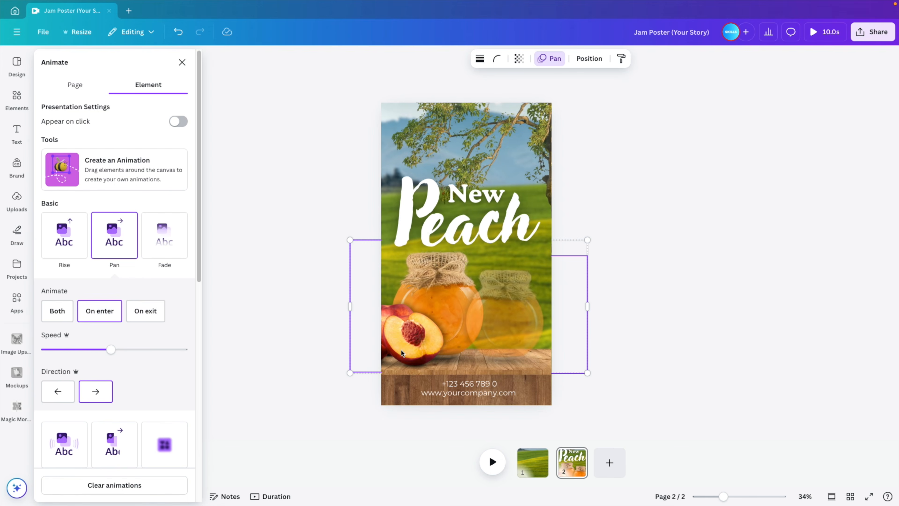
Apply a Pop animation on enter to the peaches and reduce its speed.
left_click(407, 331)
left_click(65, 298)
left_click_drag(108, 410, 68, 409)
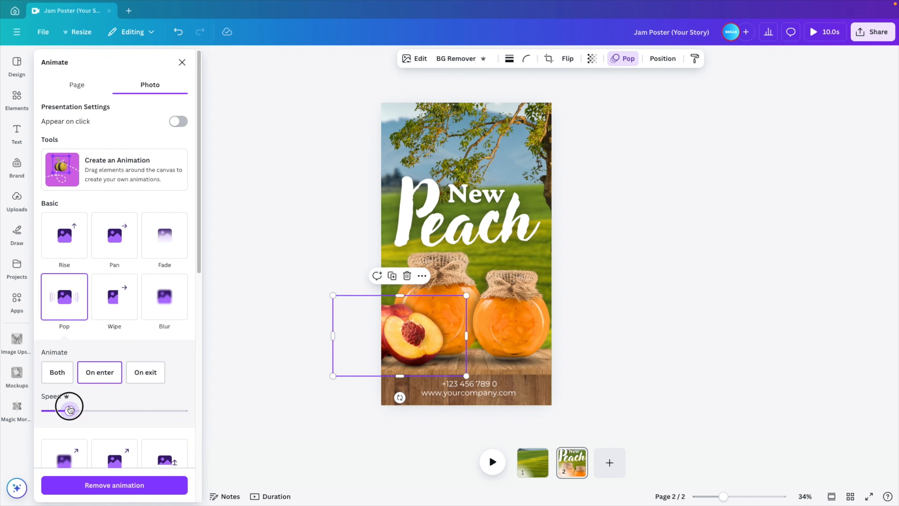
Apply a Fade animation to the phone number and website texts at the bottom of page 2.
left_click(478, 394)
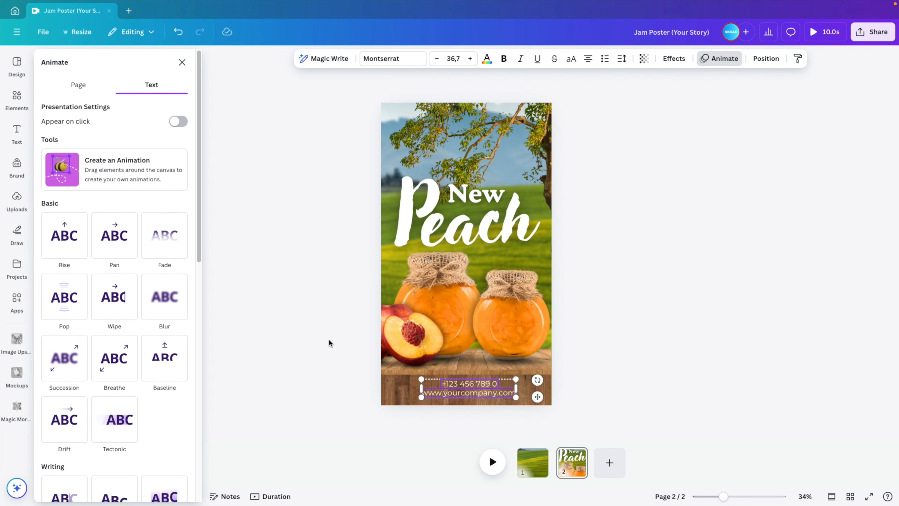
left_click(166, 237)
left_click(501, 495)
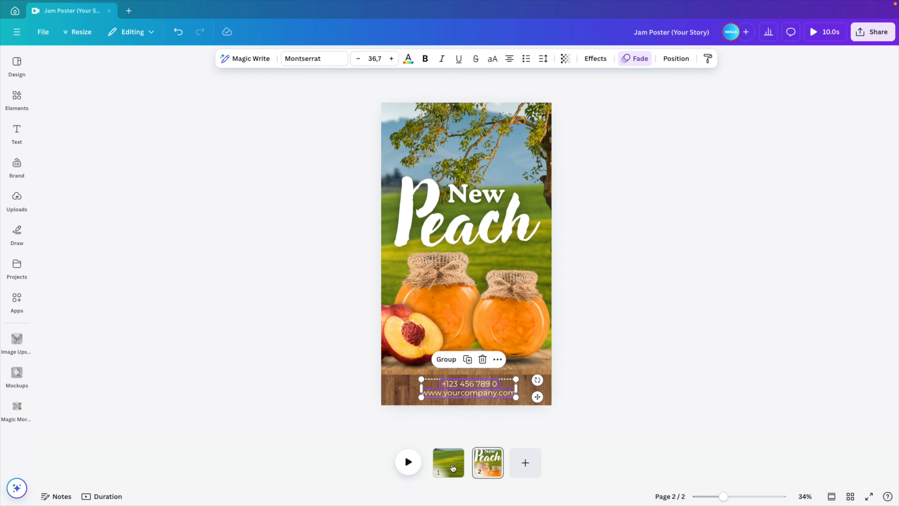
Preview the animated story in full screen, starting from page 1.
left_click(453, 467)
left_click(869, 497)
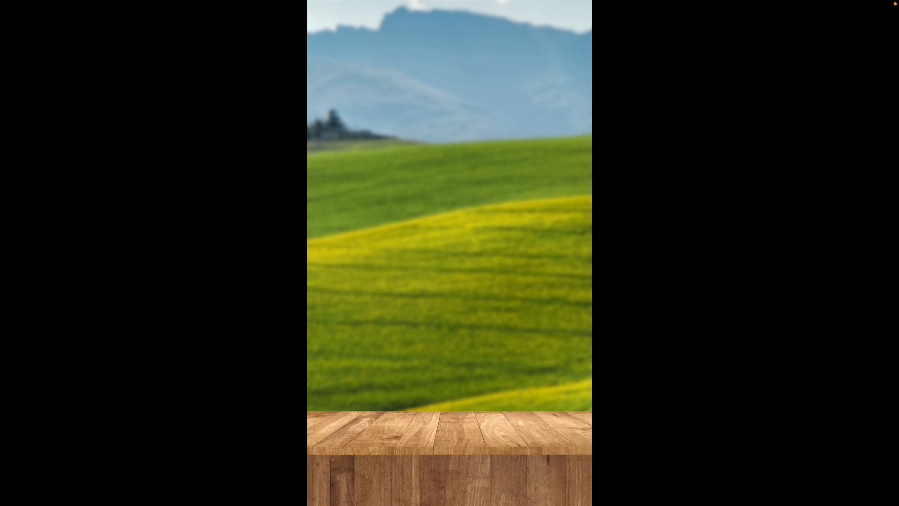